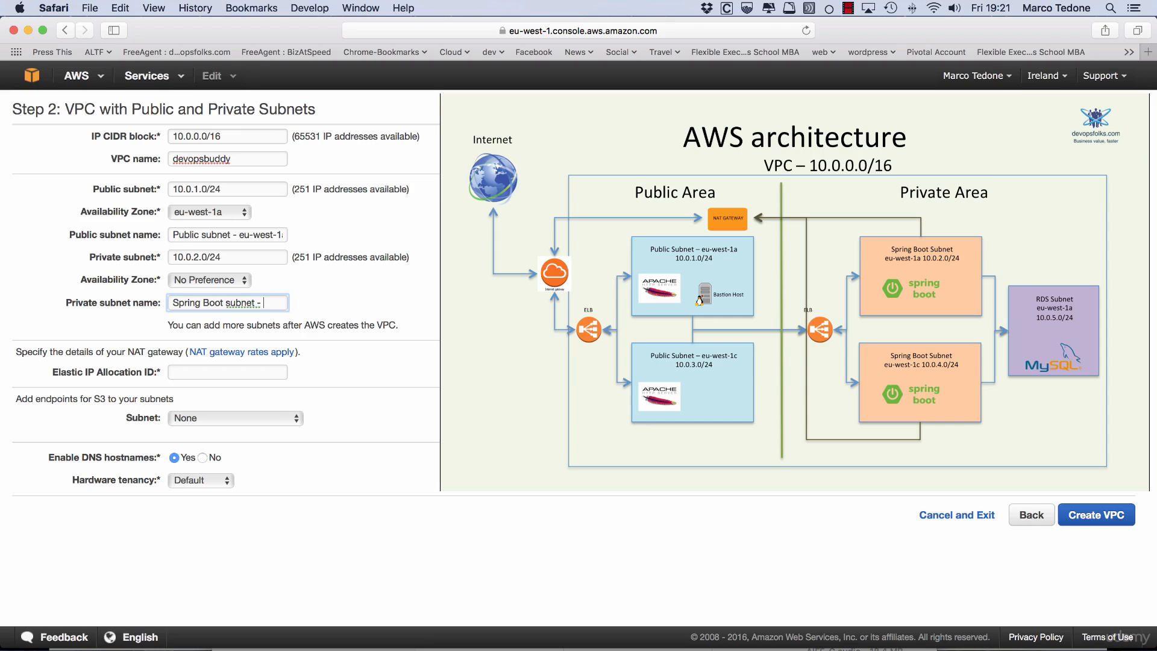
Complete the private subnet's name as Spring Boot subnet - eu-west-1a, set its zone to eu-west-1a, and assign Elastic IP allocation eipalloc-1e6d2a7b to the NAT gateway.
{"action": "type", "text": "est-"}
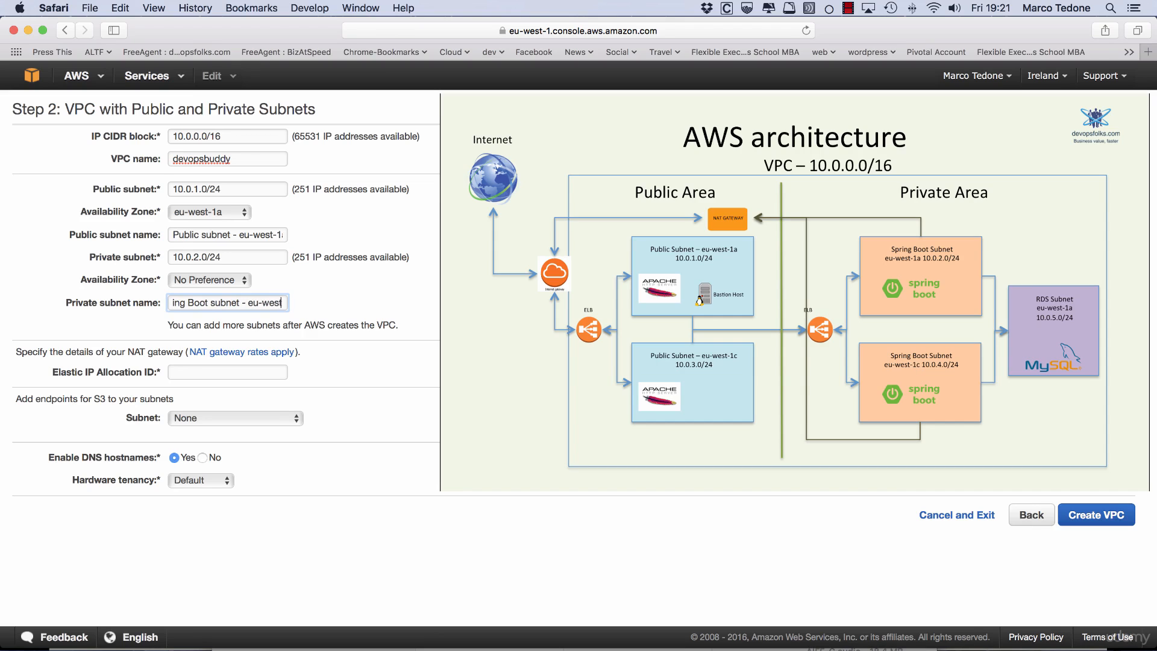
{"action": "type", "text": "1a"}
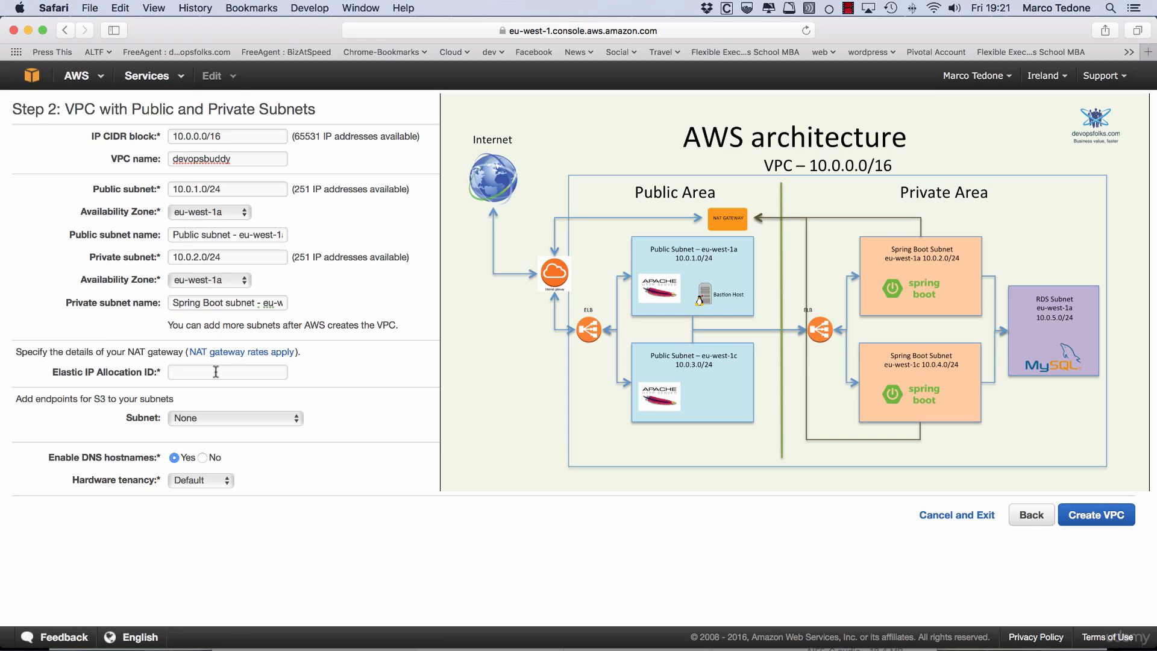
{"action": "left_click", "coordinate": [216, 372]}
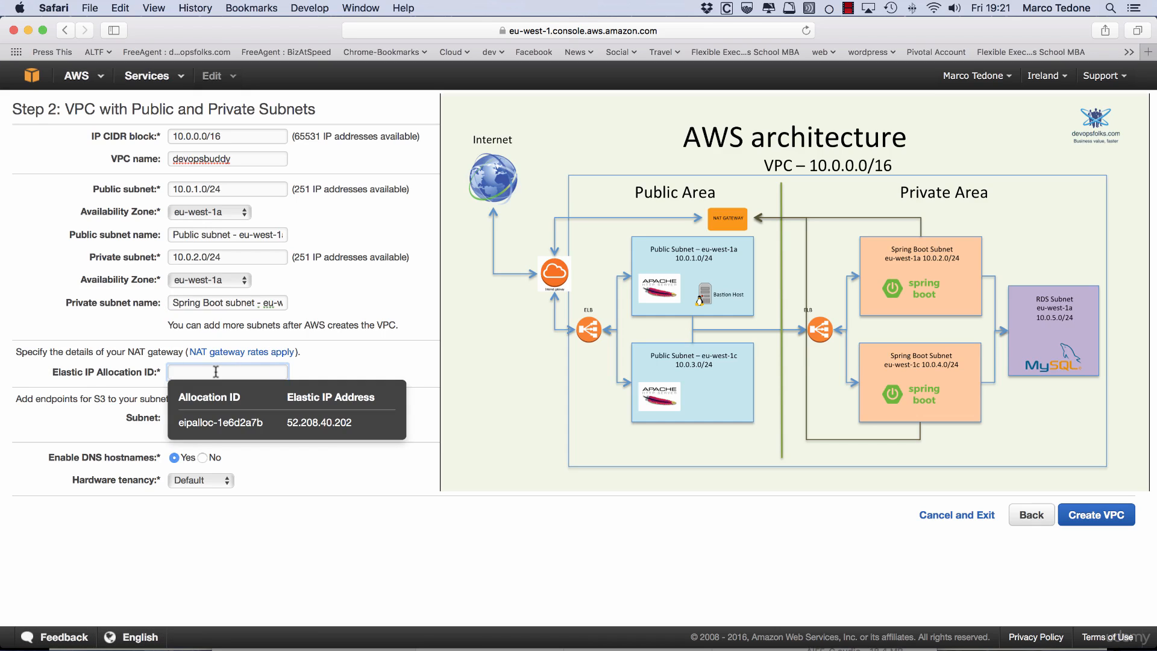
{"action": "left_click", "coordinate": [206, 428]}
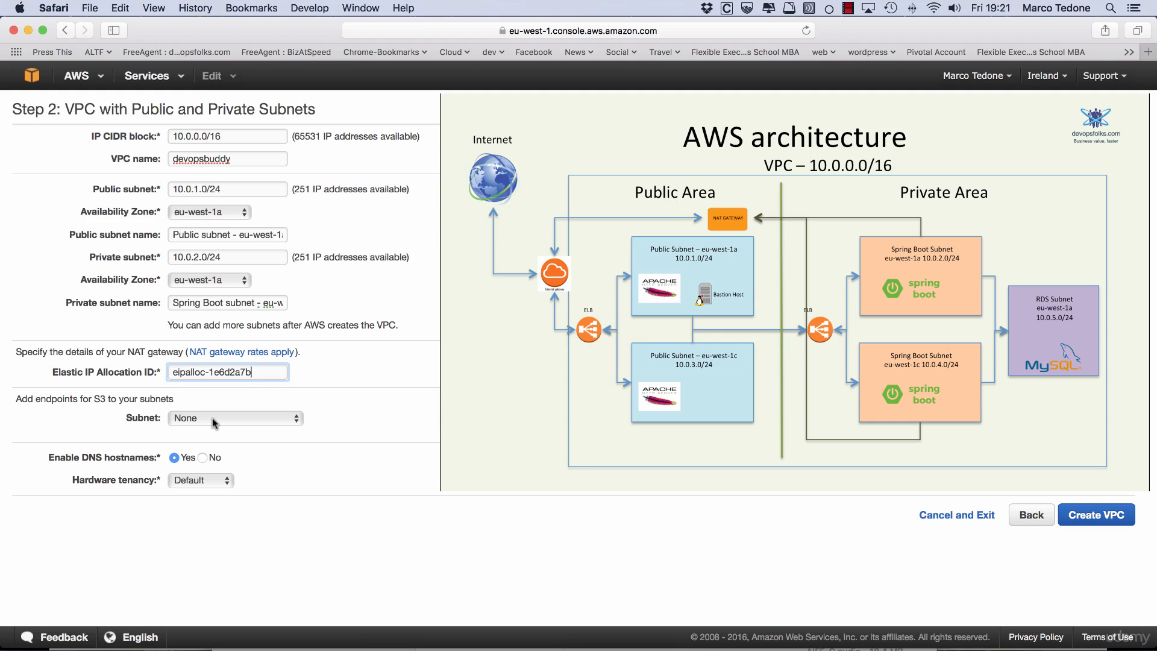
Add S3 endpoints to the public and private subnets and create the VPC.
{"action": "left_click", "coordinate": [213, 418]}
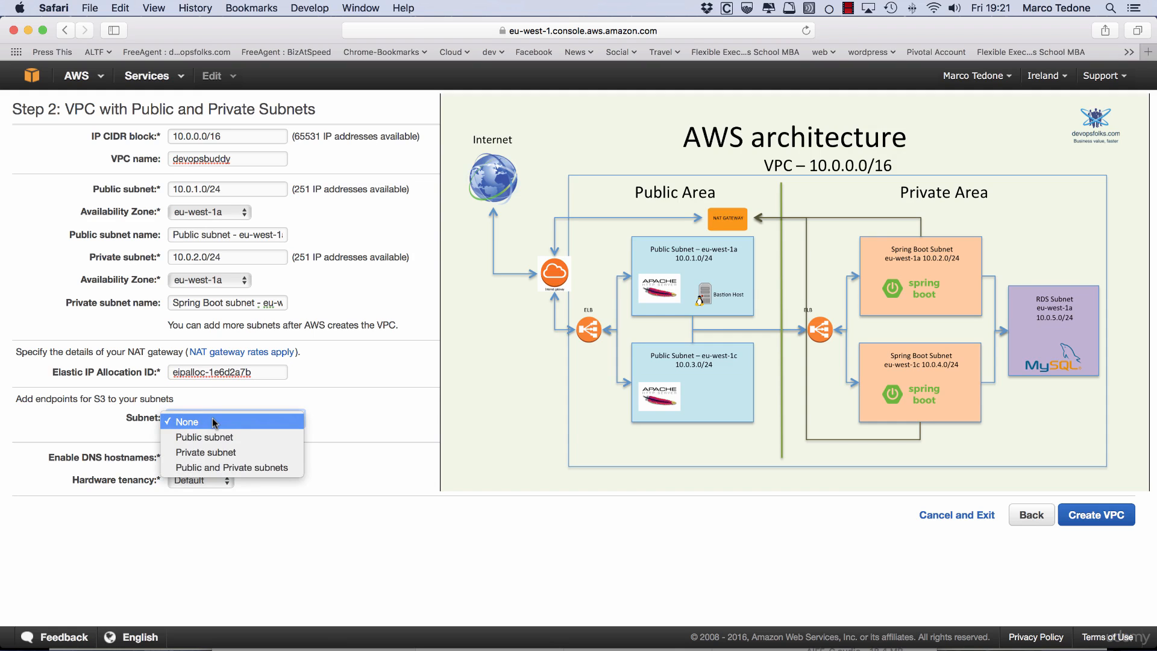
{"action": "left_click", "coordinate": [207, 467]}
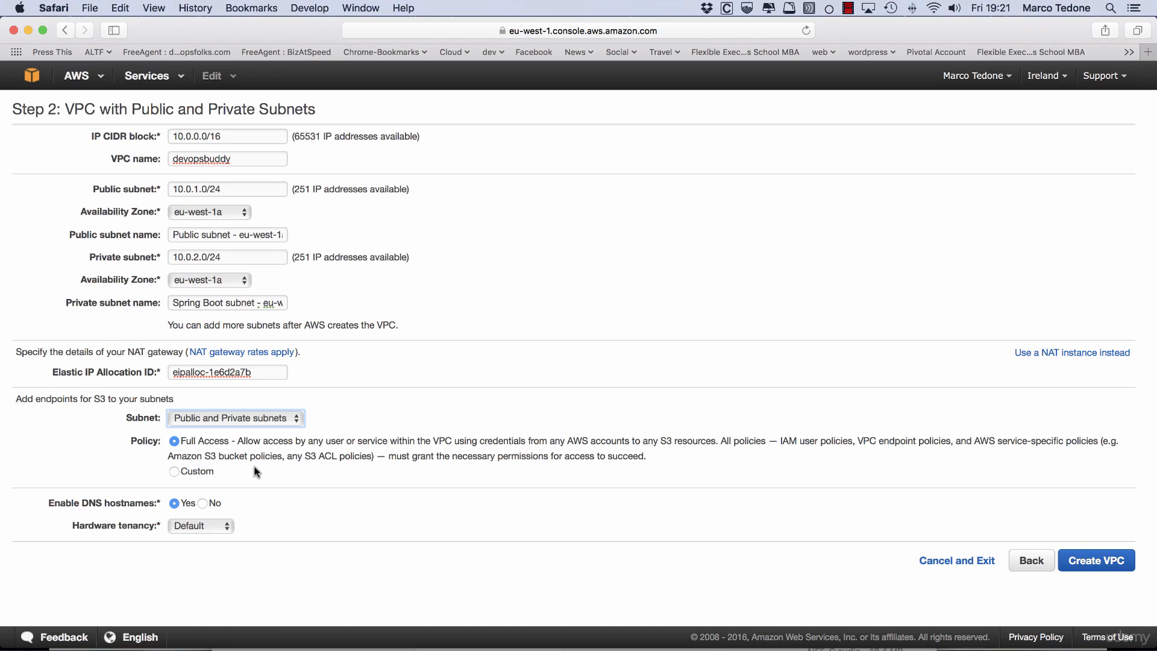
{"action": "left_click", "coordinate": [1109, 560]}
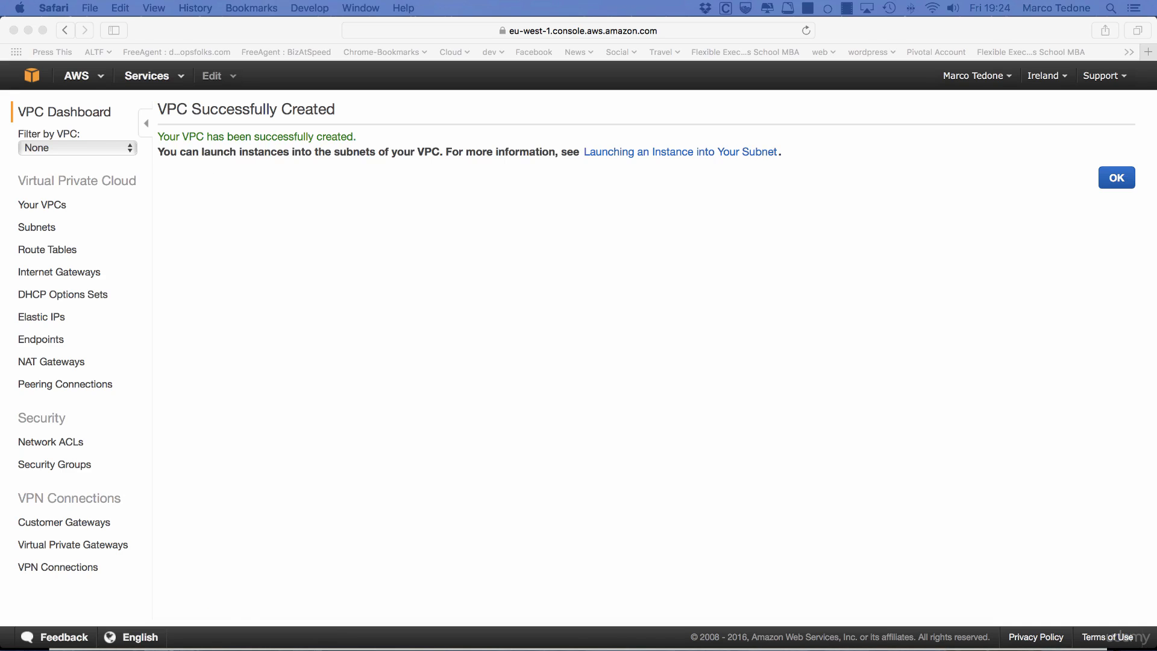
List the subnets filtered to the devopsbuddy VPC and widen the Name column to fit the full subnet names.
{"action": "left_click", "coordinate": [41, 230]}
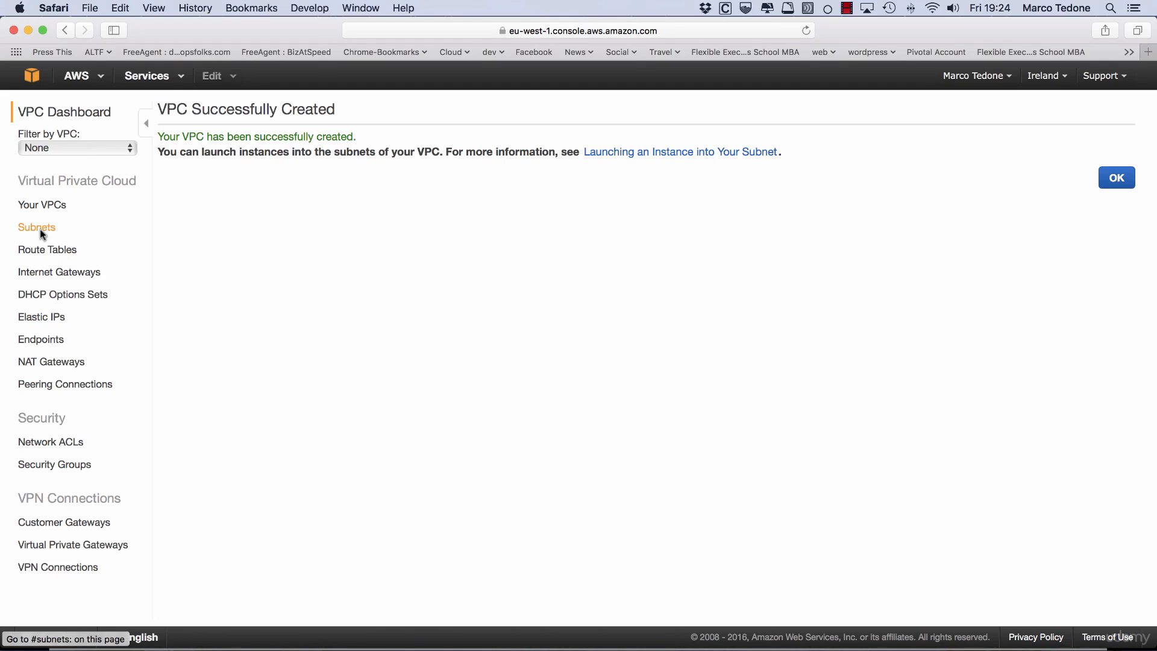
{"action": "left_click", "coordinate": [40, 229]}
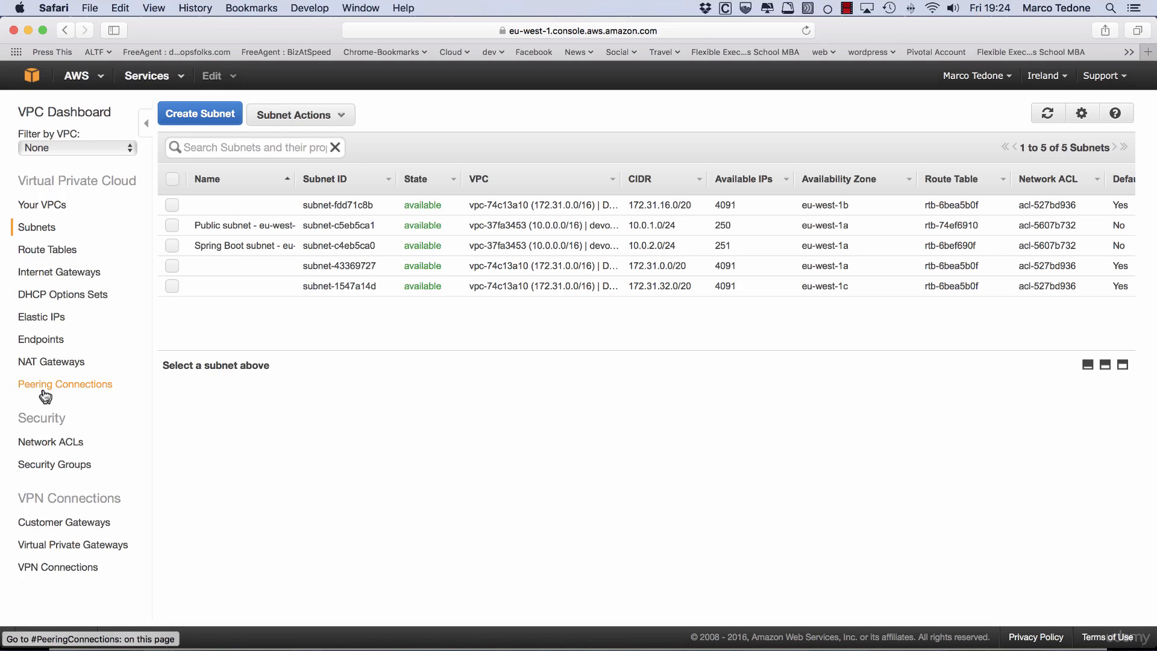
{"action": "left_click", "coordinate": [77, 148]}
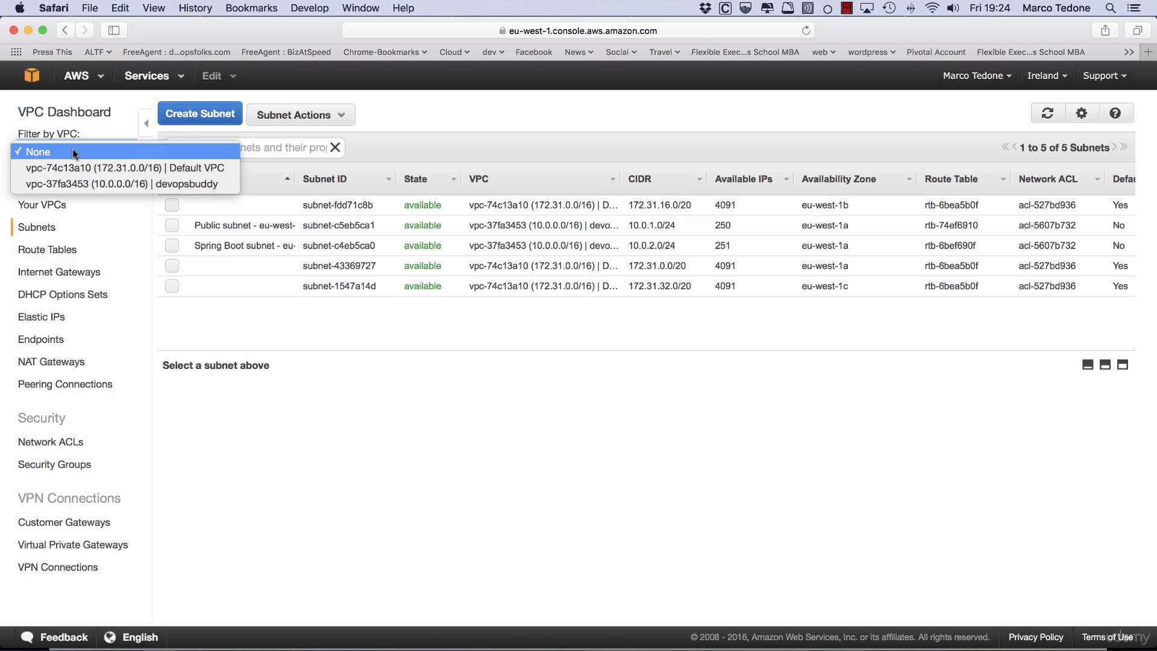
{"action": "left_click", "coordinate": [64, 184]}
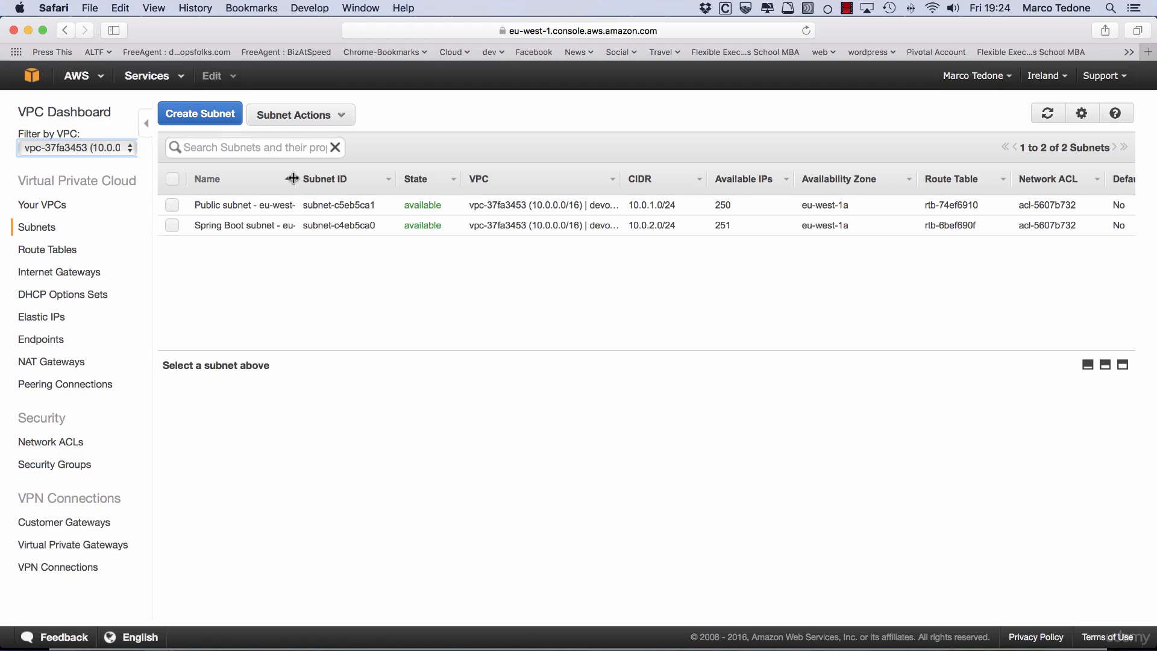
{"action": "left_click_drag", "start_coordinate": [293, 178], "coordinate": [337, 179]}
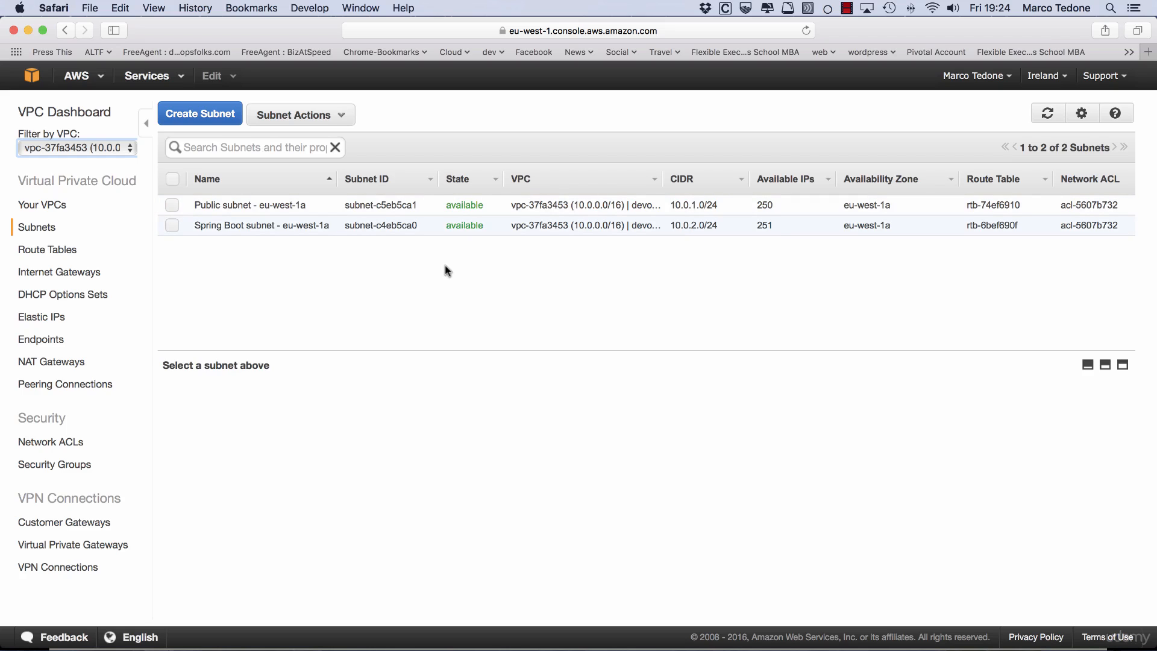
Create a subnet named Public Subnet - eu-west-1c in the devopsbuddy VPC, availability zone eu-west-1c, with CIDR block 10.0.3.0/24.
{"action": "left_click", "coordinate": [200, 113]}
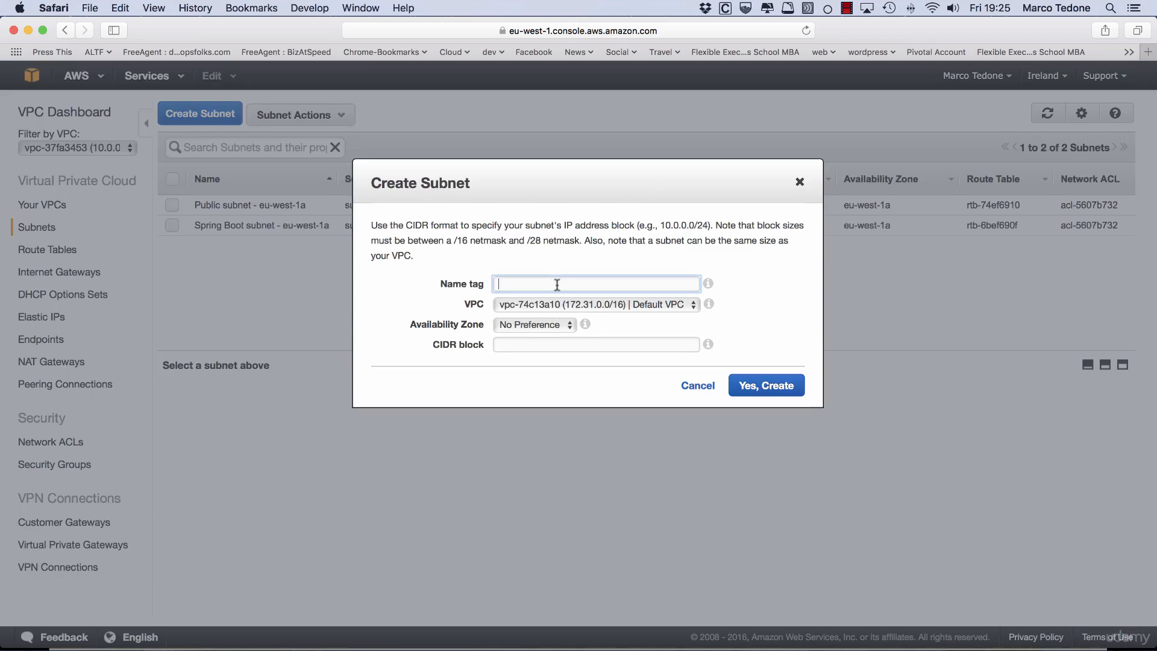
{"action": "type", "text": "Public Subnet - eu-west-1c"}
{"action": "left_click", "coordinate": [574, 302]}
{"action": "left_click", "coordinate": [567, 327]}
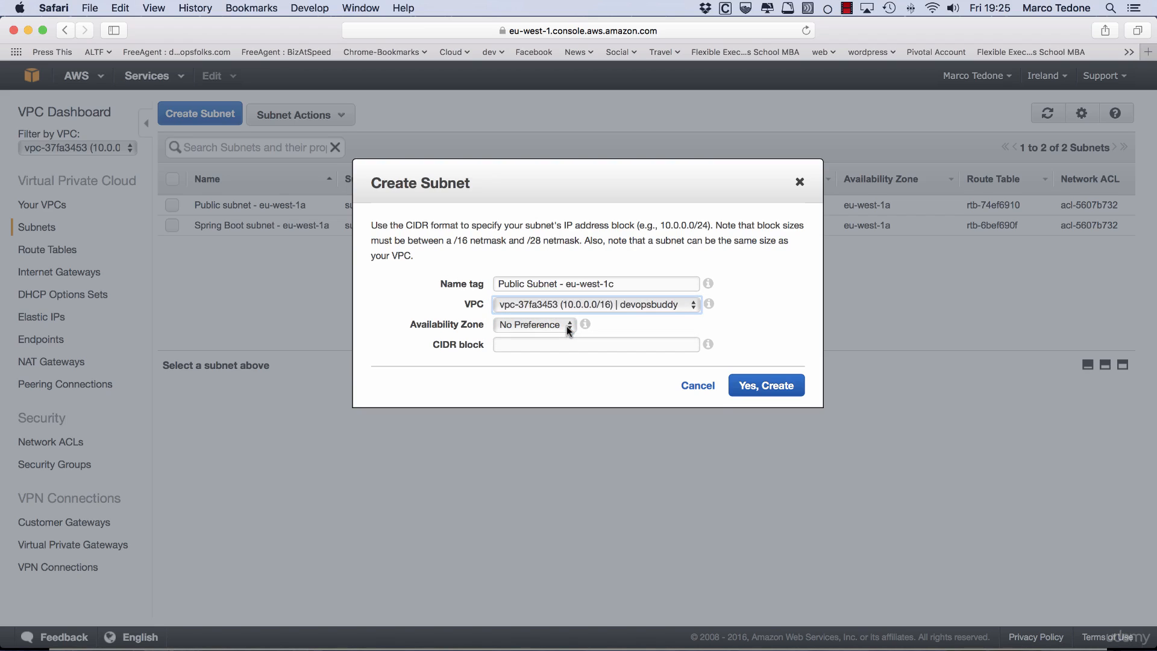
{"action": "left_click", "coordinate": [567, 327]}
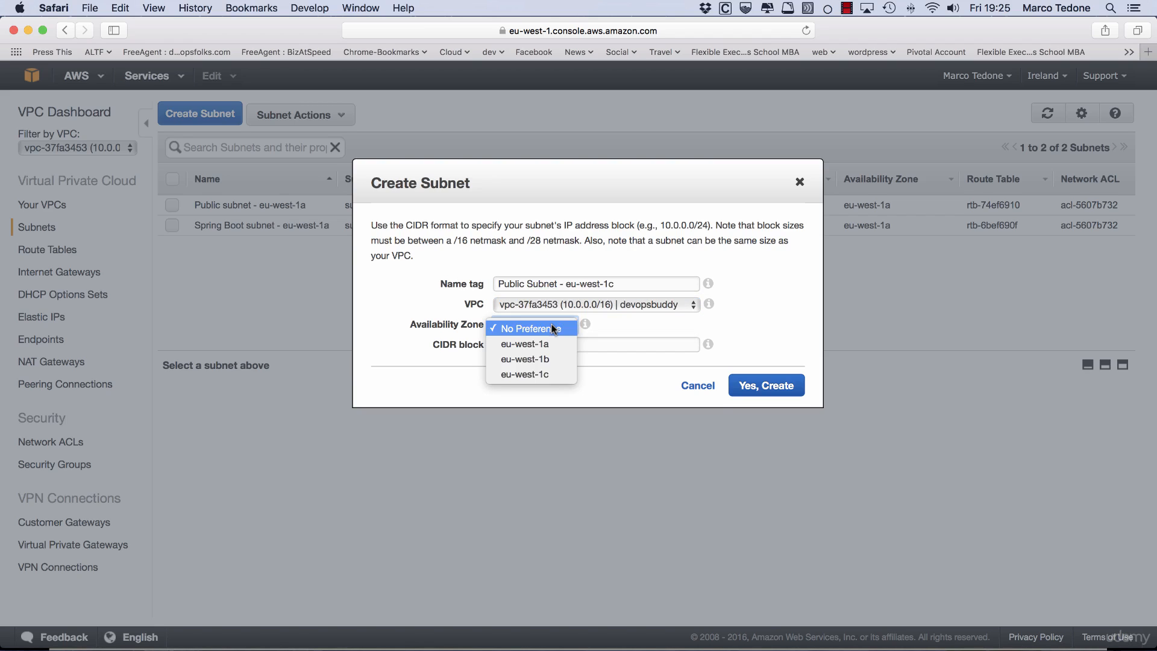
{"action": "left_click", "coordinate": [530, 375]}
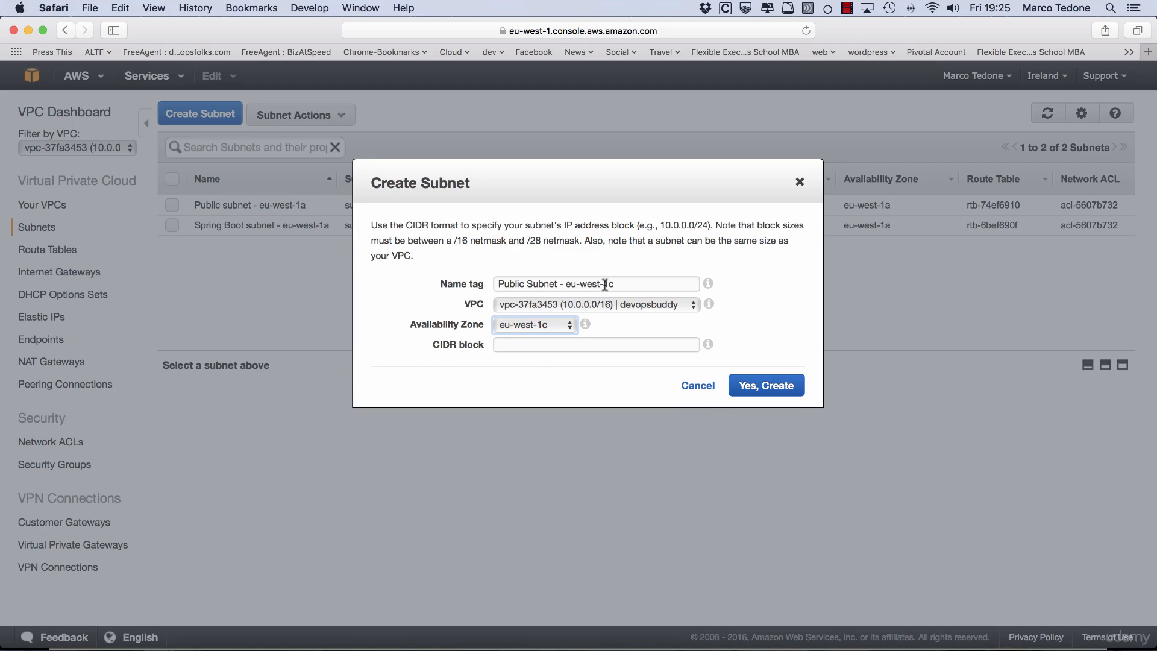
{"action": "left_click", "coordinate": [517, 350]}
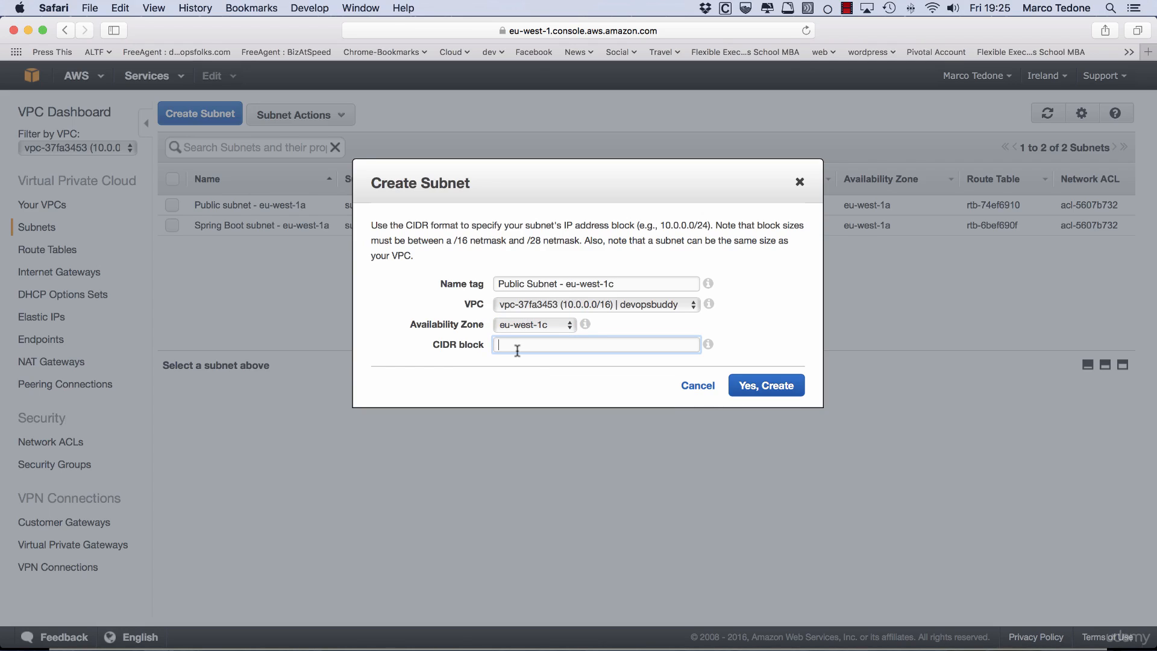
{"action": "type", "text": "10.0.3.0/24"}
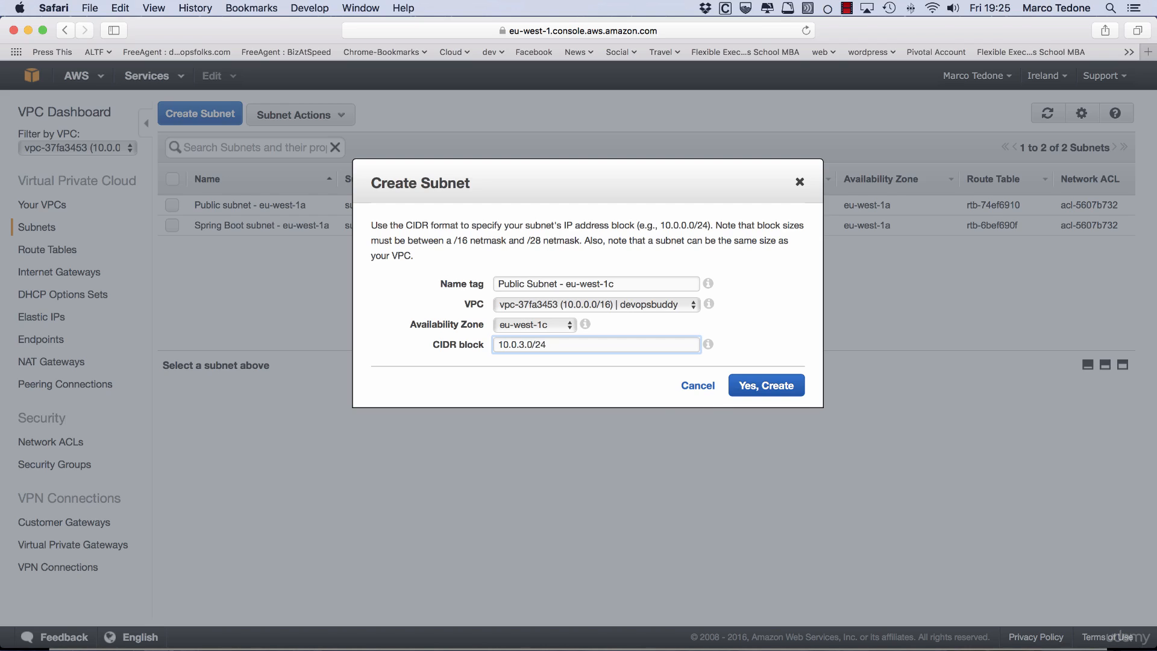
{"action": "left_click", "coordinate": [767, 392]}
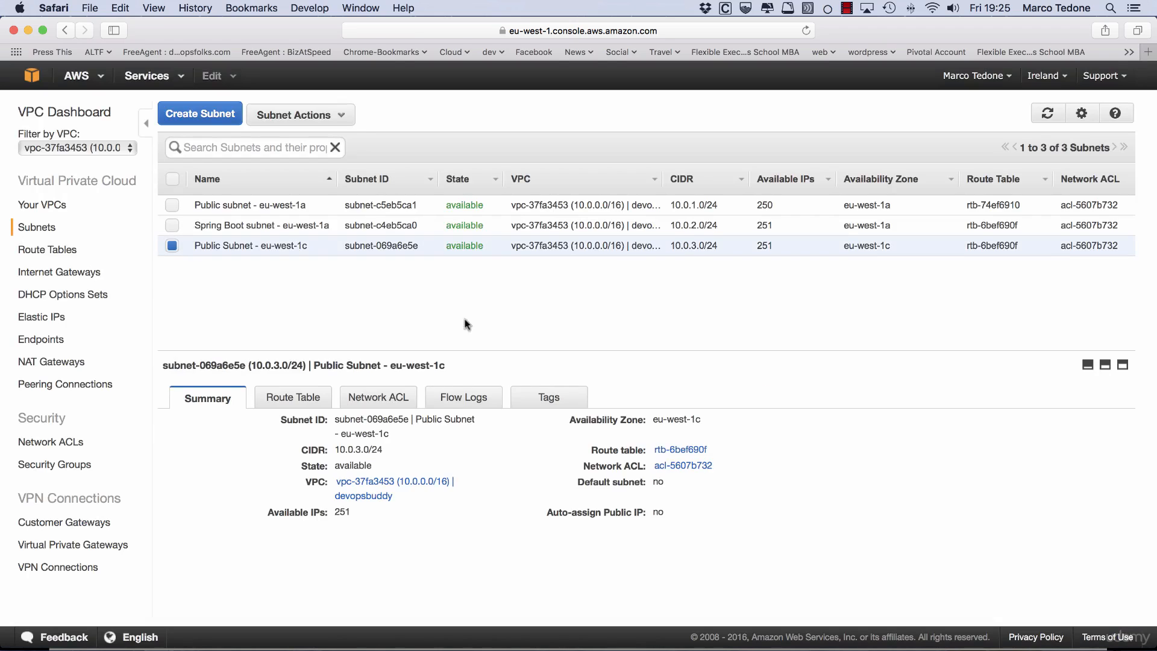
Create a subnet named Spring Boot subnet - eu-west-1c in the devopsbuddy VPC, availability zone eu-west-1c, with CIDR block 10.0.4.0/24.
{"action": "left_click", "coordinate": [224, 120]}
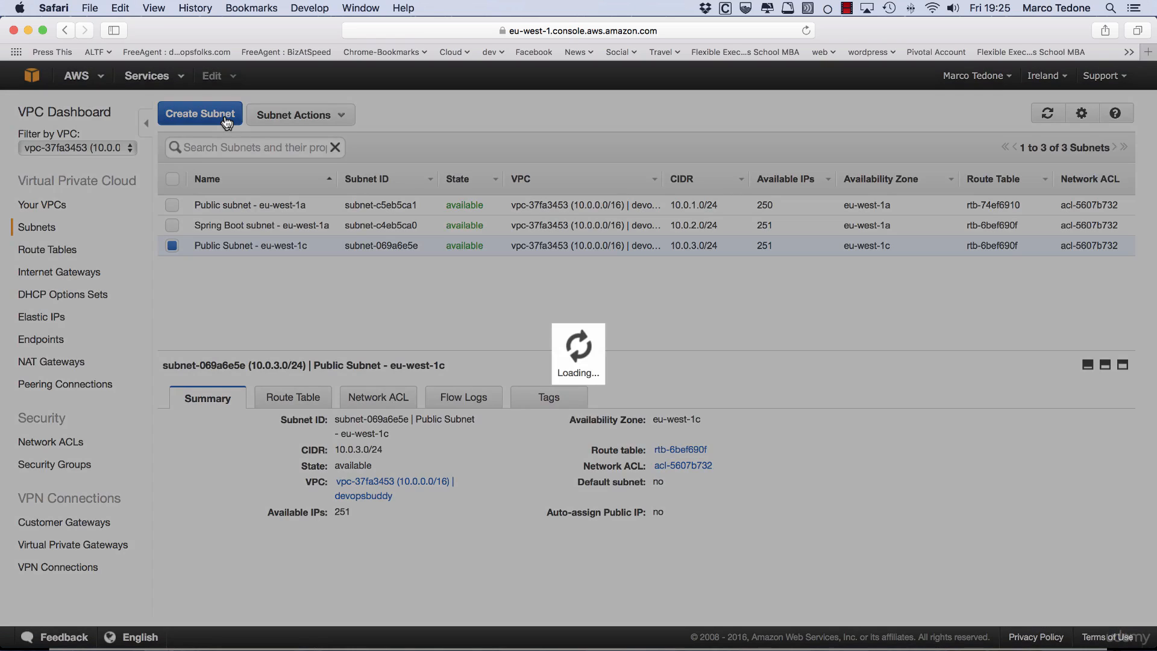
{"action": "type", "text": "Spring Boot subnet "}
{"action": "type", "text": "- "}
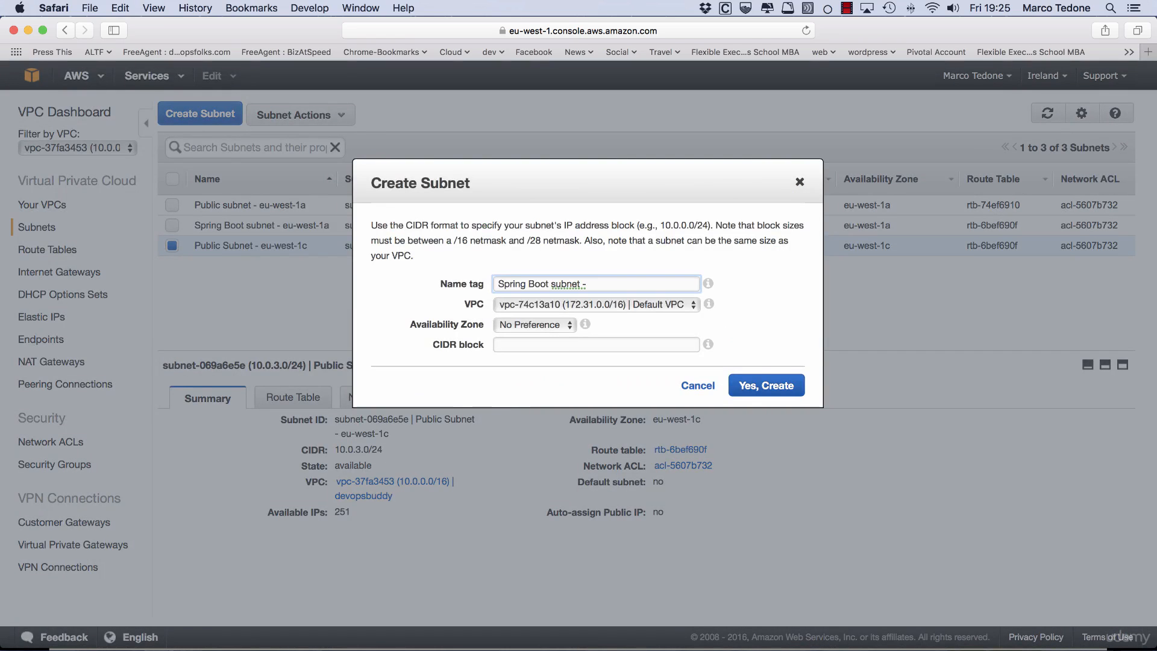
{"action": "type", "text": "eu-west-1c"}
{"action": "left_click", "coordinate": [542, 308]}
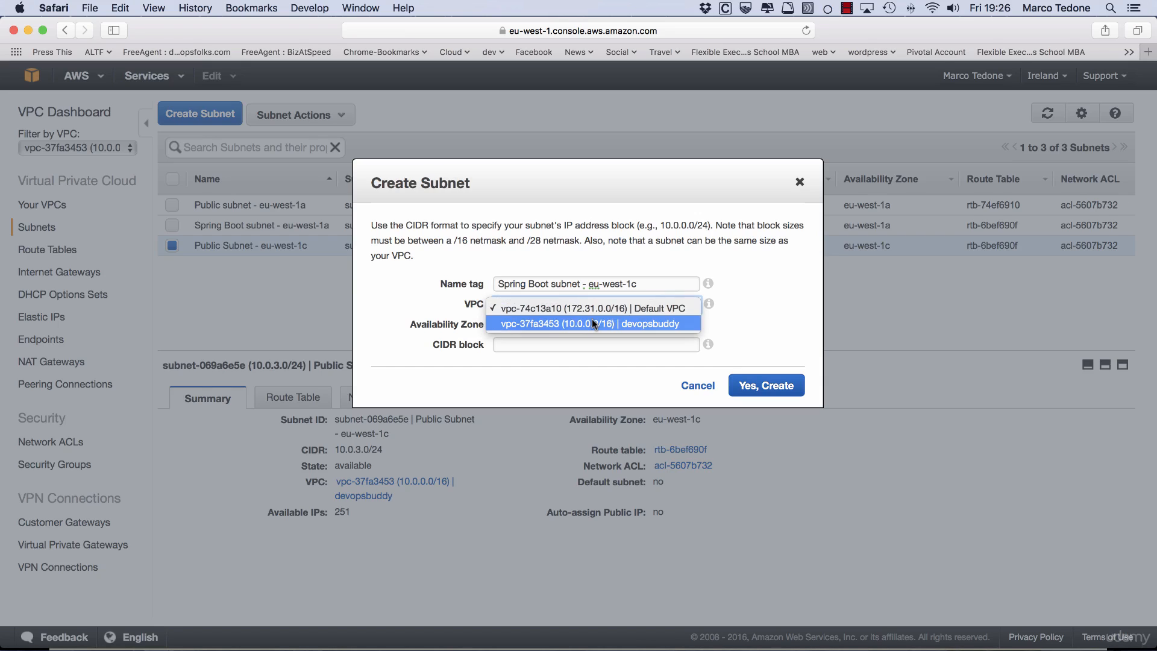
{"action": "left_click", "coordinate": [592, 320]}
{"action": "left_click", "coordinate": [541, 323]}
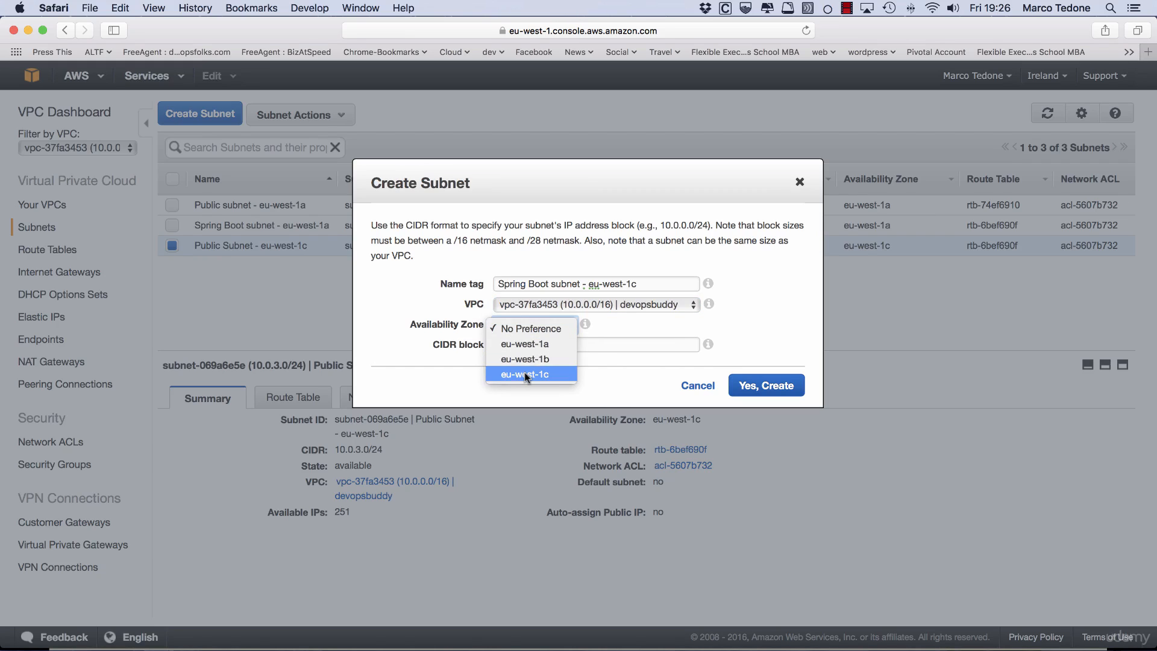
{"action": "left_click", "coordinate": [525, 375]}
{"action": "left_click", "coordinate": [524, 343]}
{"action": "type", "text": "10.0.4.0"}
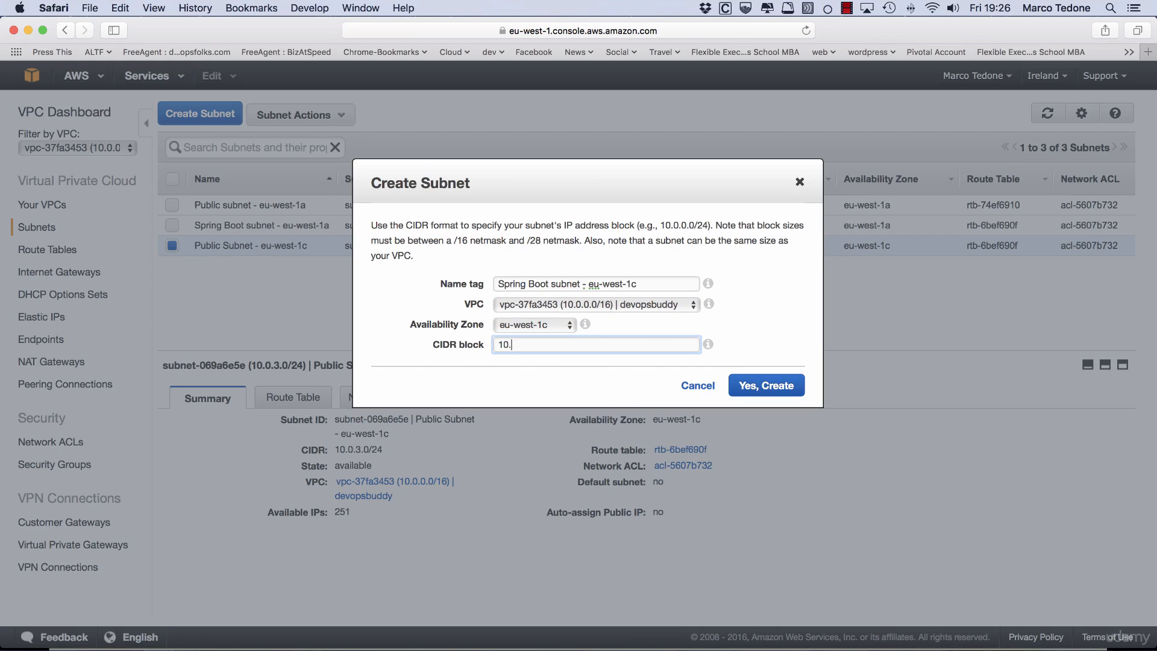
{"action": "type", "text": "/24"}
{"action": "left_click", "coordinate": [752, 389]}
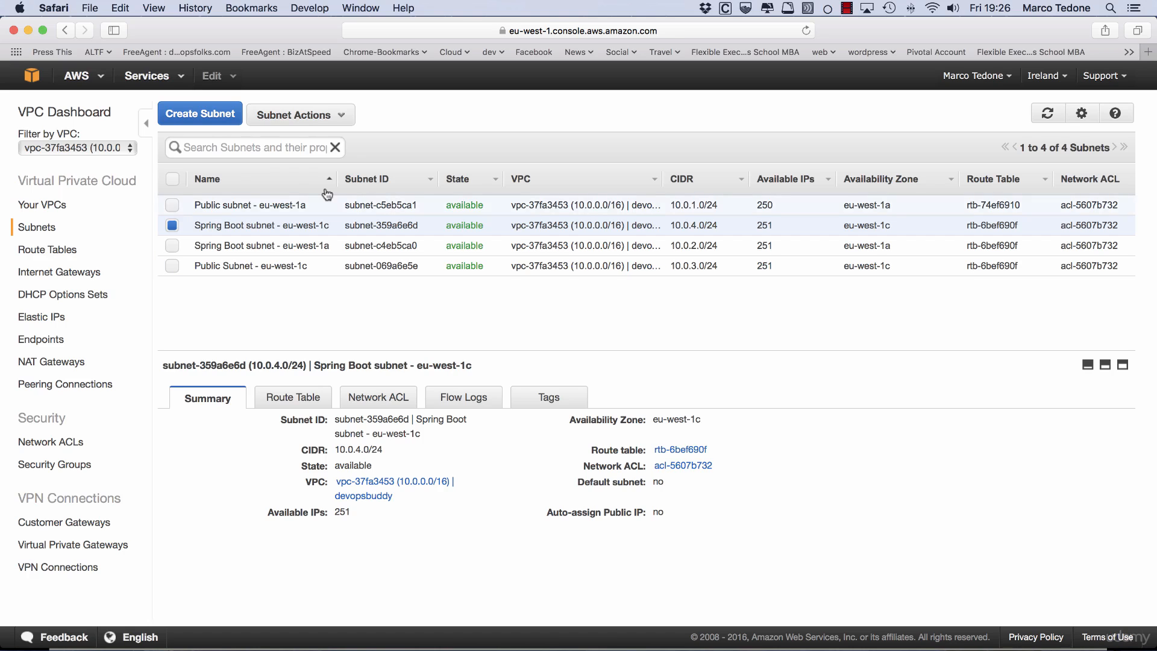
Create a subnet named RDS subnet - eu-west-1a in the devopsbuddy VPC, availability zone eu-west-1a, with CIDR block 10.0.5.0/24.
{"action": "left_click", "coordinate": [201, 120]}
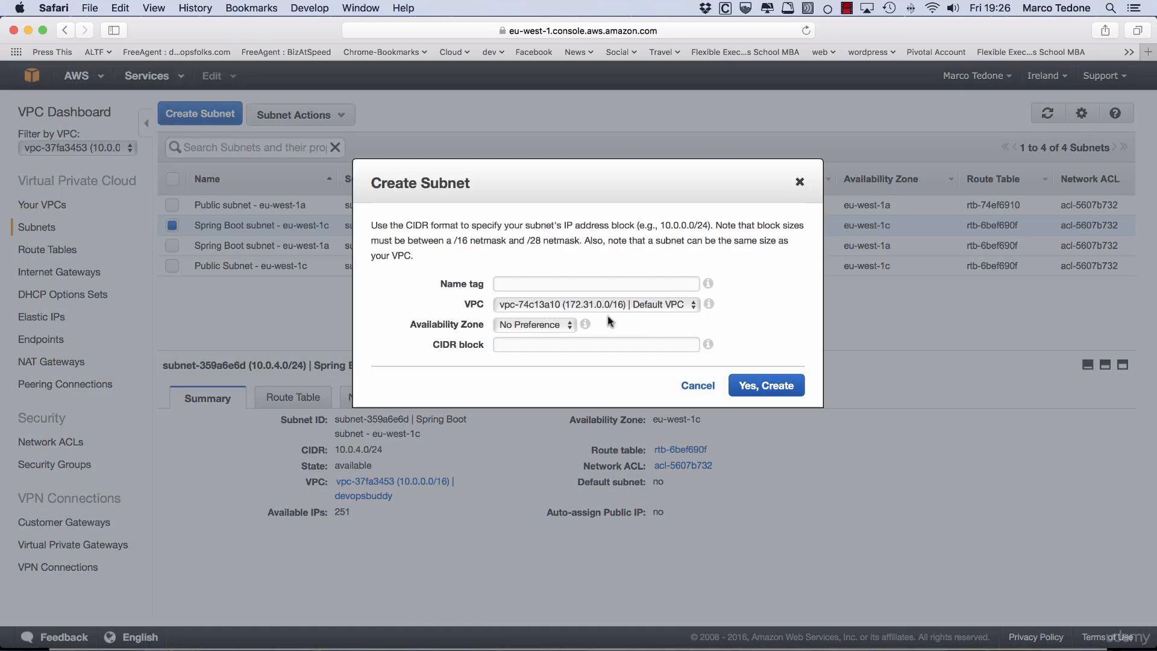
{"action": "type", "text": "RDS"}
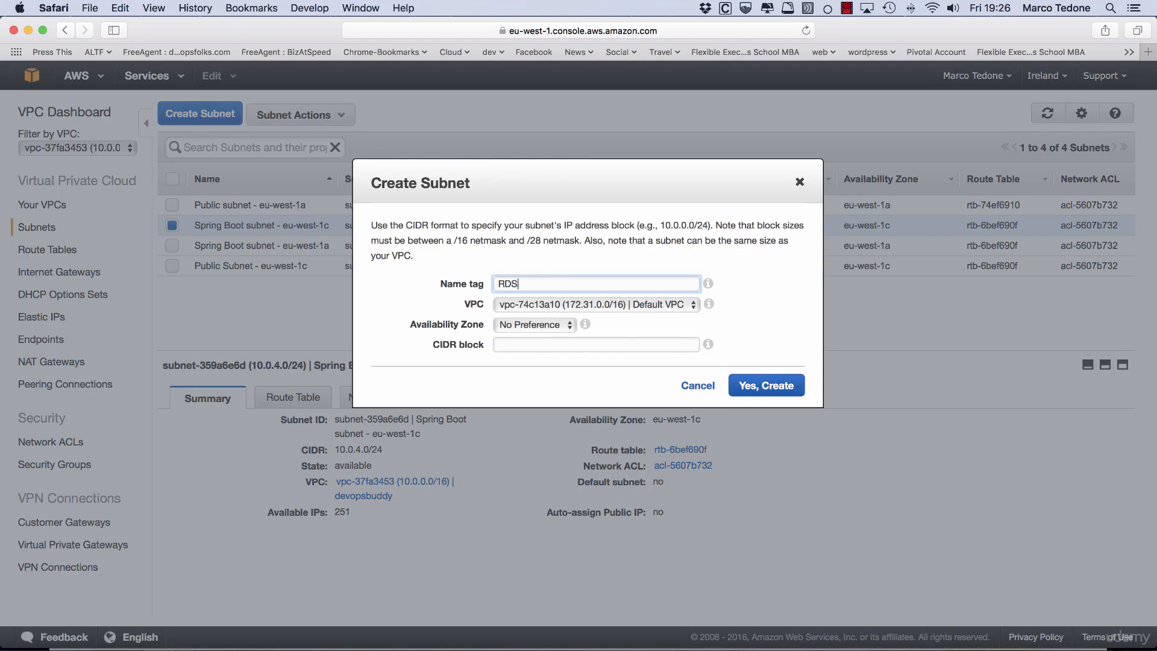
{"action": "type", "text": " subnet - eu-west-1a"}
{"action": "left_click", "coordinate": [615, 303]}
{"action": "left_click", "coordinate": [602, 319]}
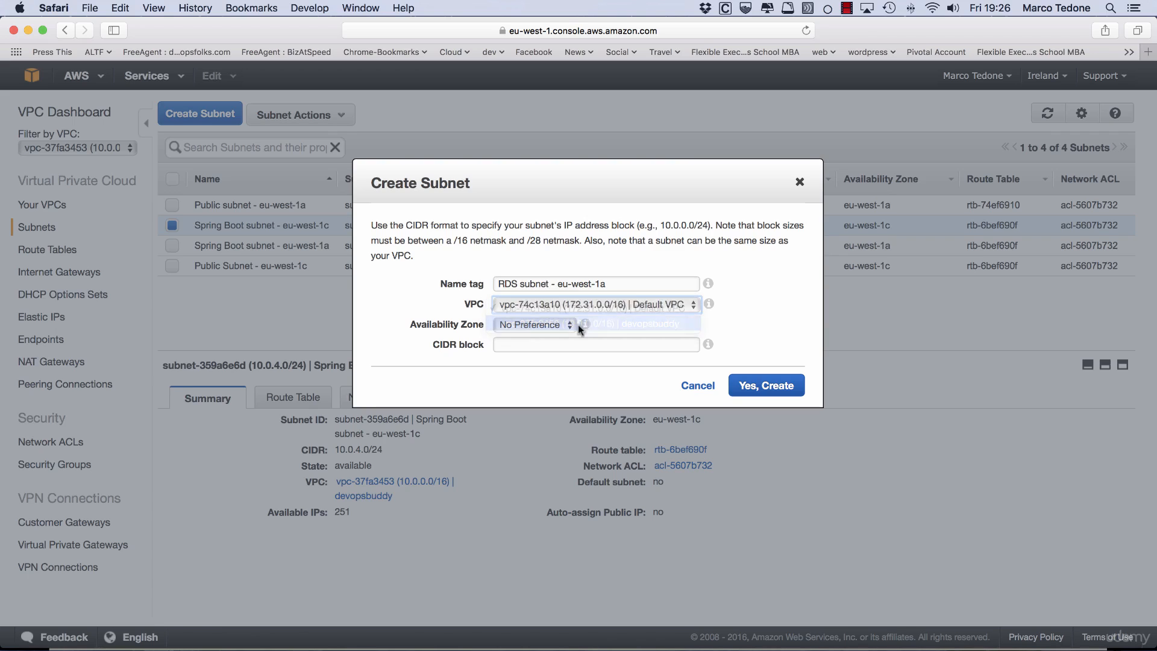
{"action": "left_click", "coordinate": [527, 324]}
{"action": "left_click", "coordinate": [524, 344]}
{"action": "left_click", "coordinate": [523, 342]}
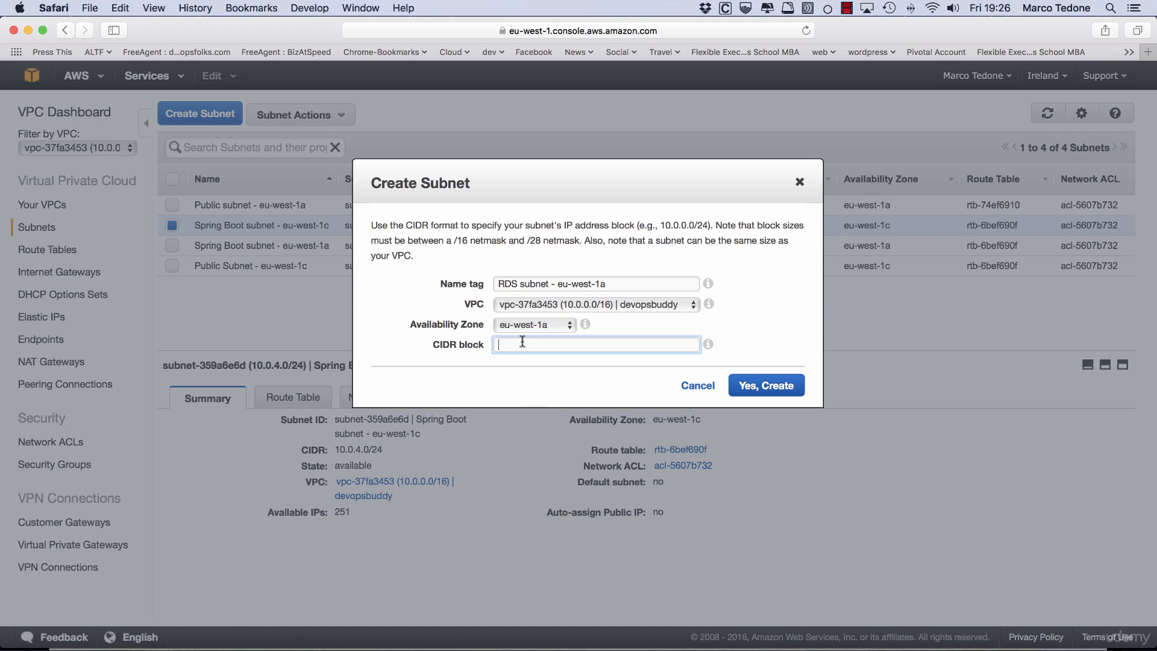
{"action": "type", "text": "10.0.5.0/24"}
{"action": "left_click", "coordinate": [778, 398]}
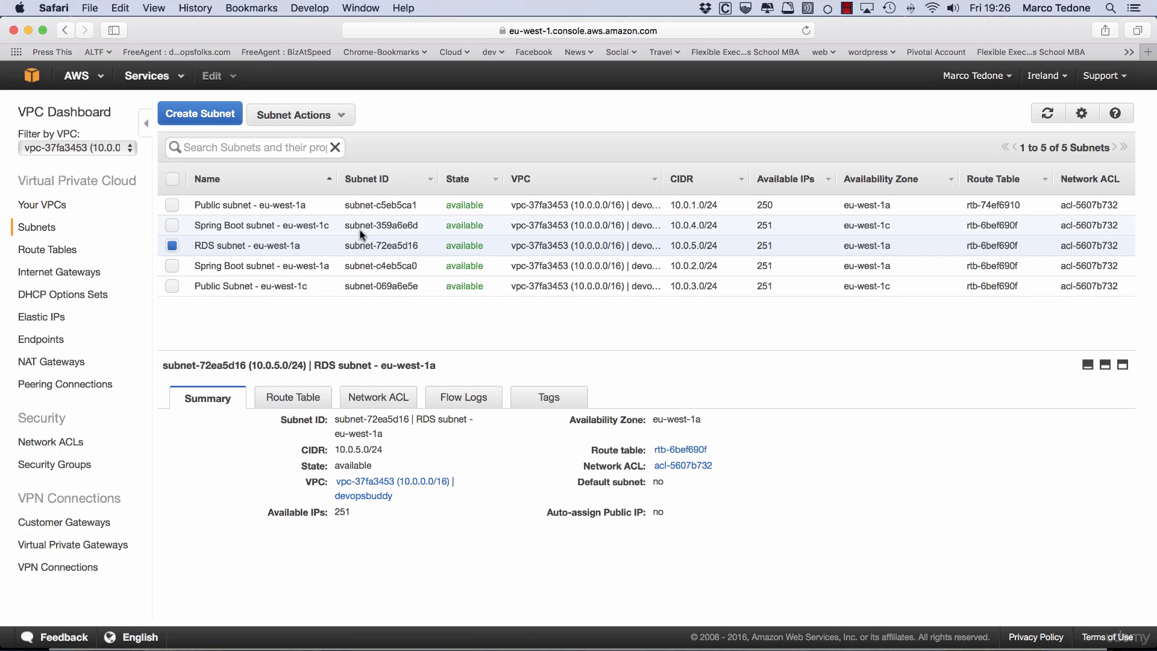
Examine the route table of Public subnet - eu-west-1a, checking the destination and target of each route.
{"action": "left_click", "coordinate": [287, 205]}
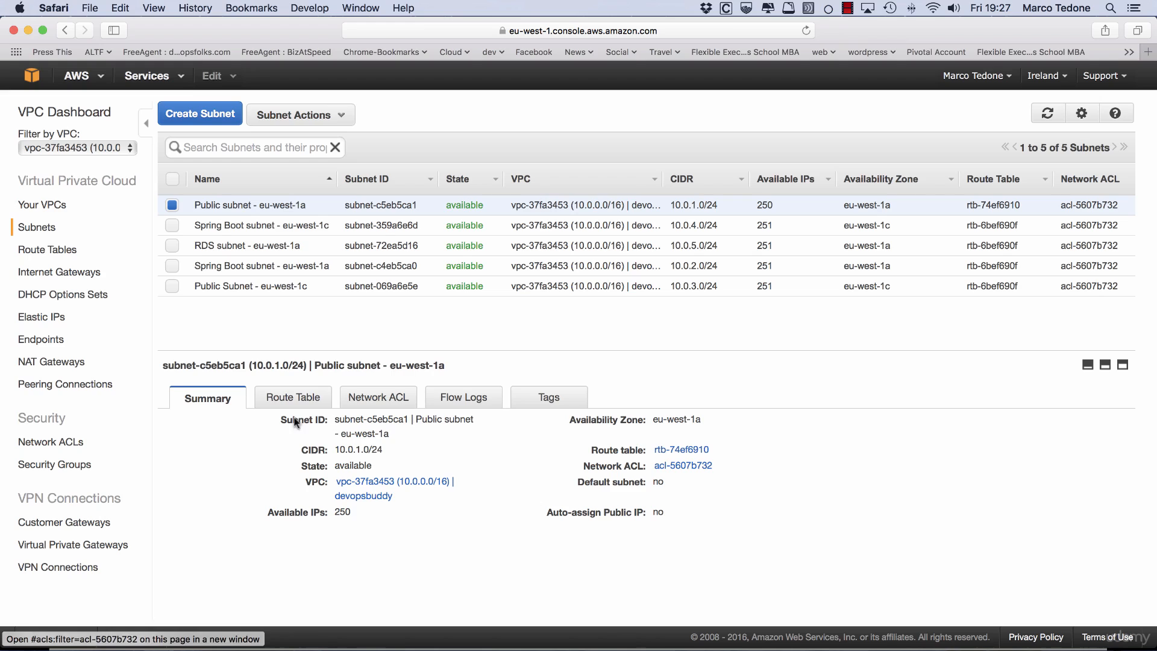
{"action": "left_click", "coordinate": [273, 401]}
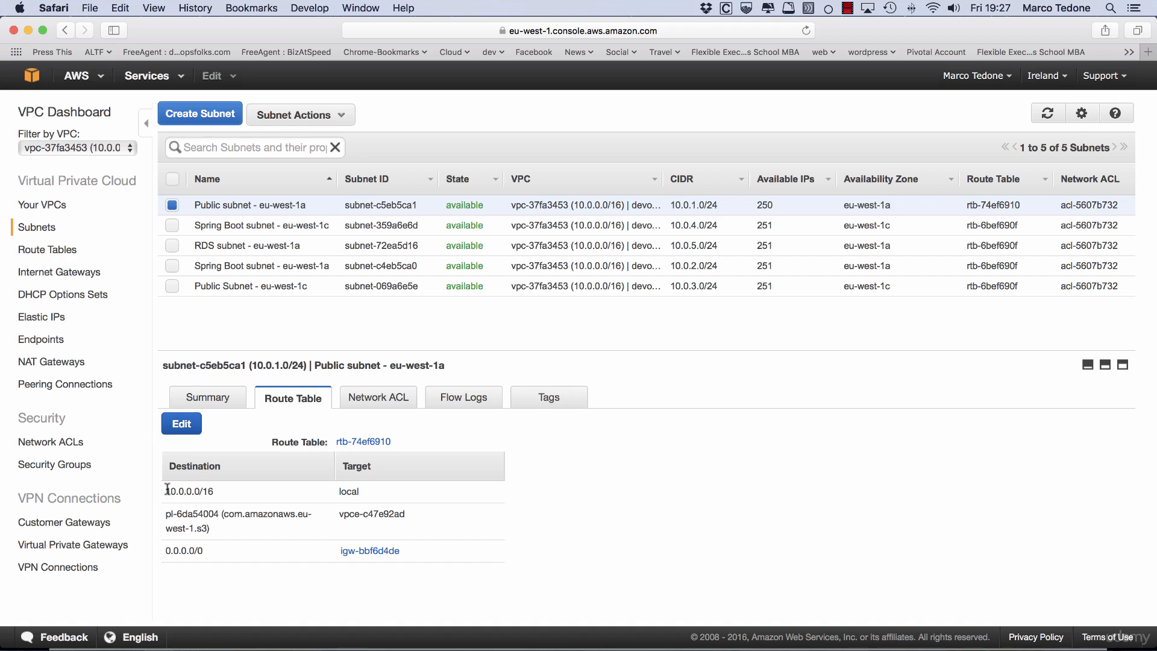
{"action": "left_click_drag", "start_coordinate": [165, 490], "coordinate": [223, 490]}
{"action": "left_click", "coordinate": [345, 489]}
{"action": "left_click_drag", "start_coordinate": [224, 513], "coordinate": [205, 527]}
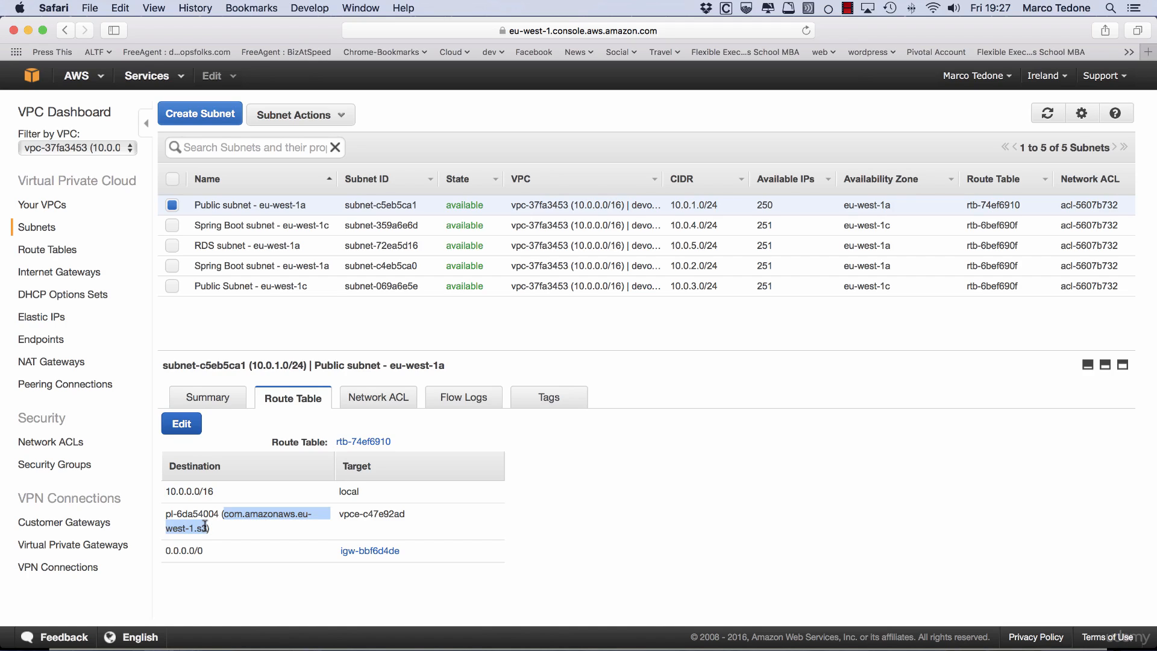
{"action": "left_click", "coordinate": [222, 532]}
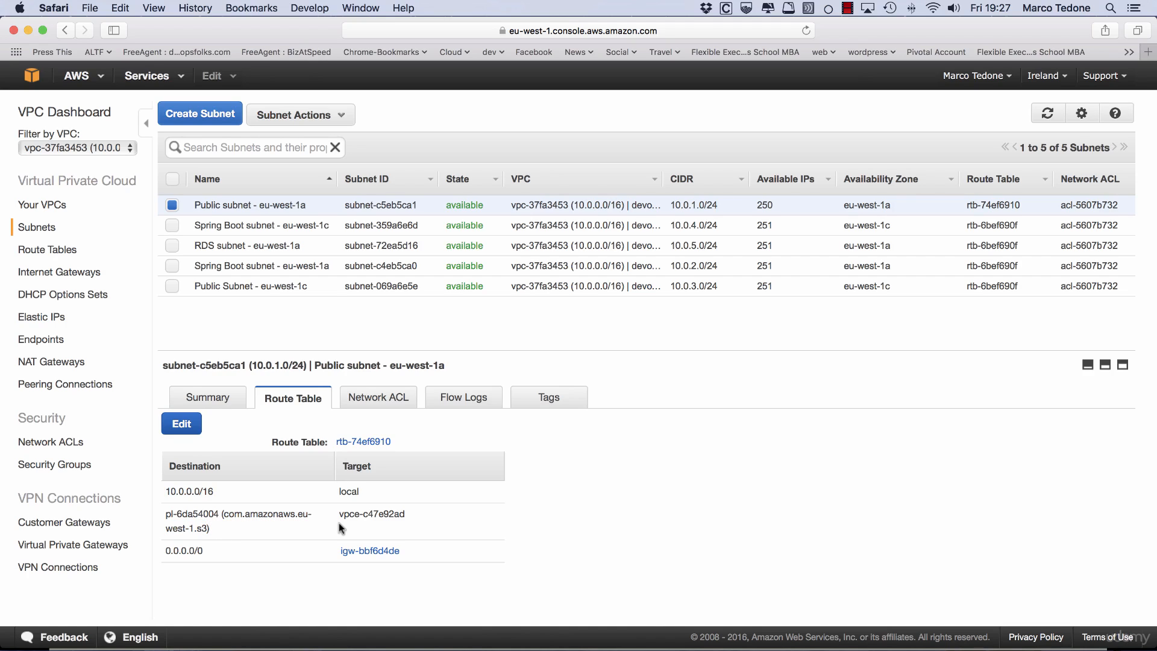
{"action": "left_click_drag", "start_coordinate": [341, 514], "coordinate": [413, 514]}
{"action": "left_click", "coordinate": [418, 513]}
{"action": "left_click_drag", "start_coordinate": [165, 550], "coordinate": [203, 549]}
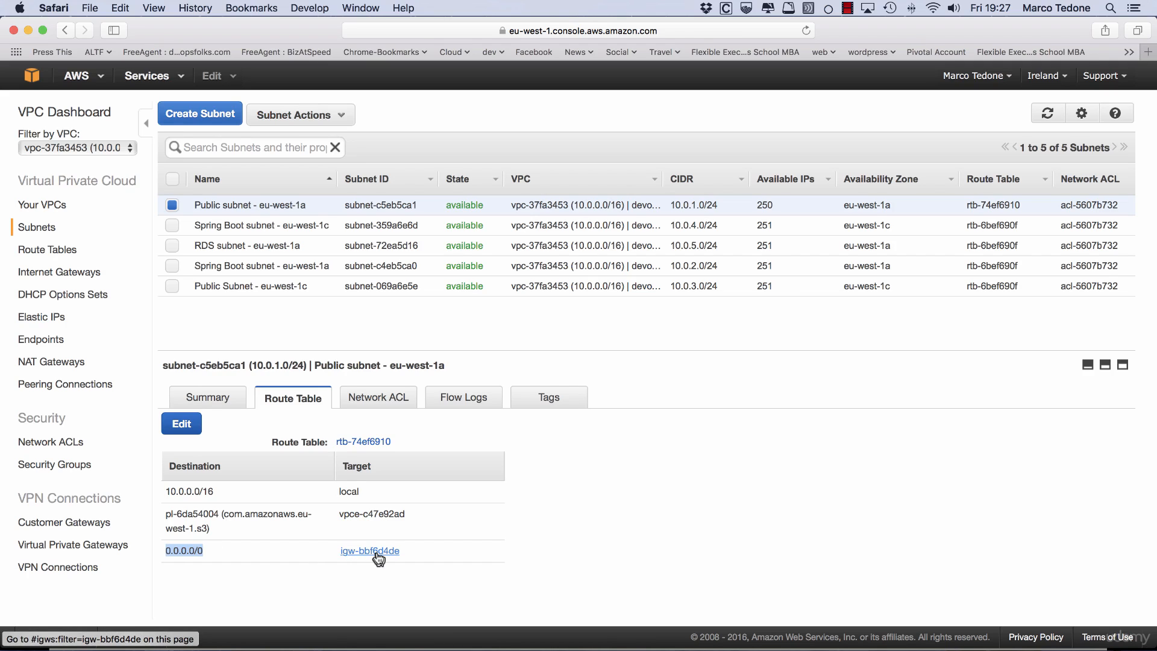
Check the internet gateway attached to the devopsbuddy VPC and return to the list of subnets.
{"action": "left_click", "coordinate": [324, 579]}
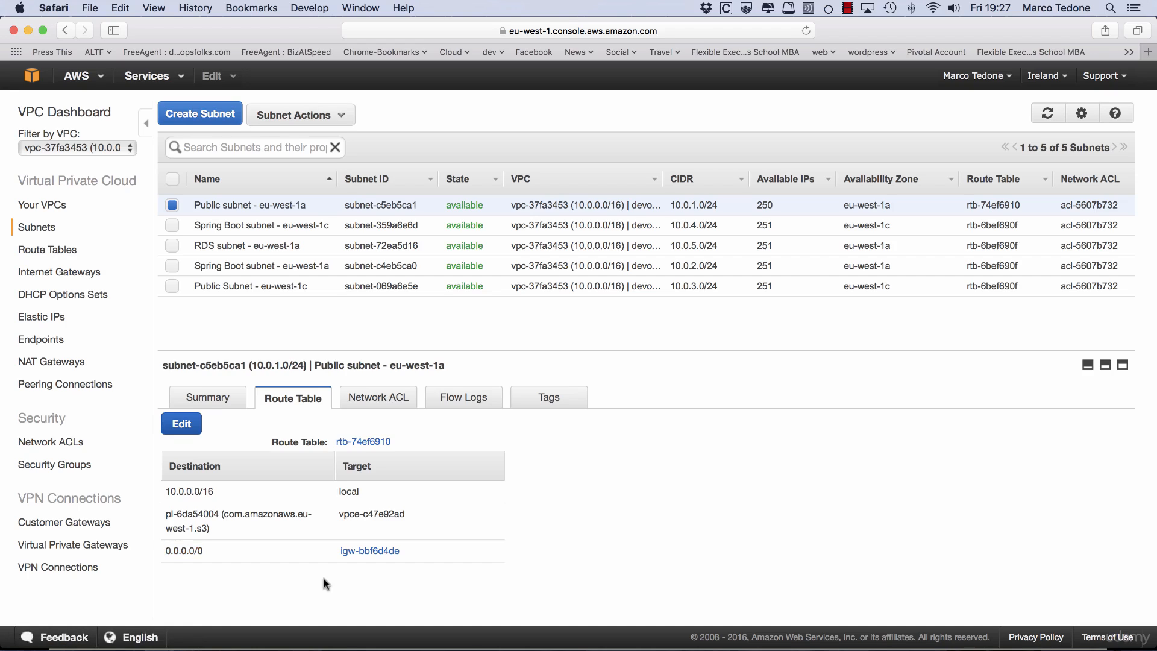
{"action": "left_click", "coordinate": [79, 277]}
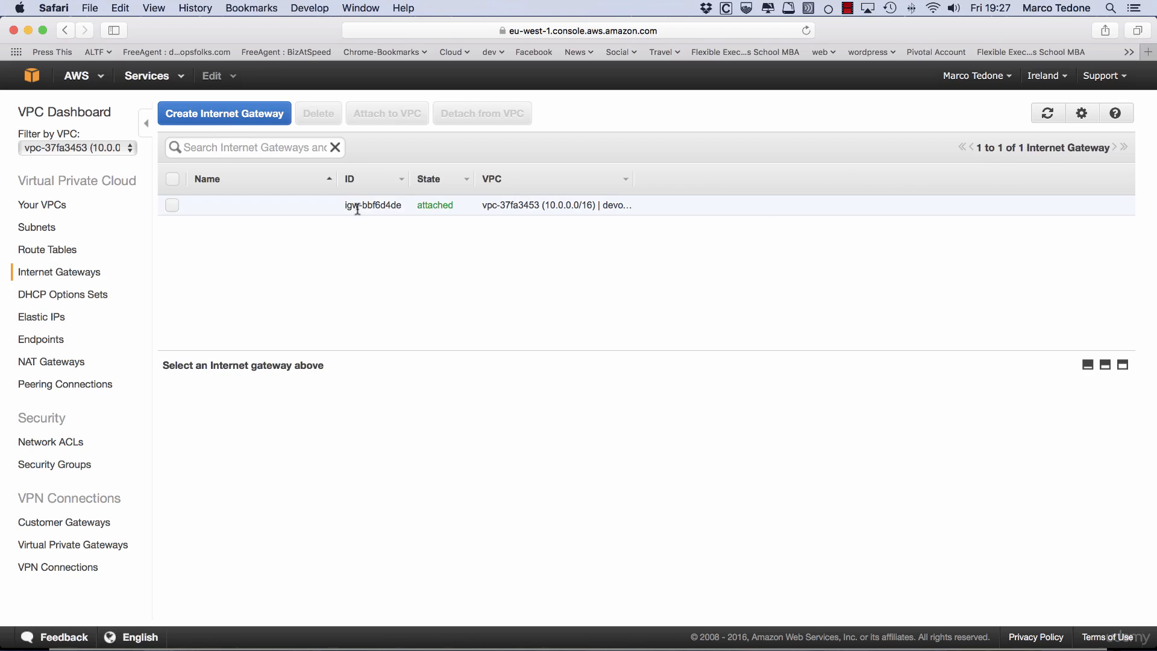
{"action": "left_click", "coordinate": [37, 225]}
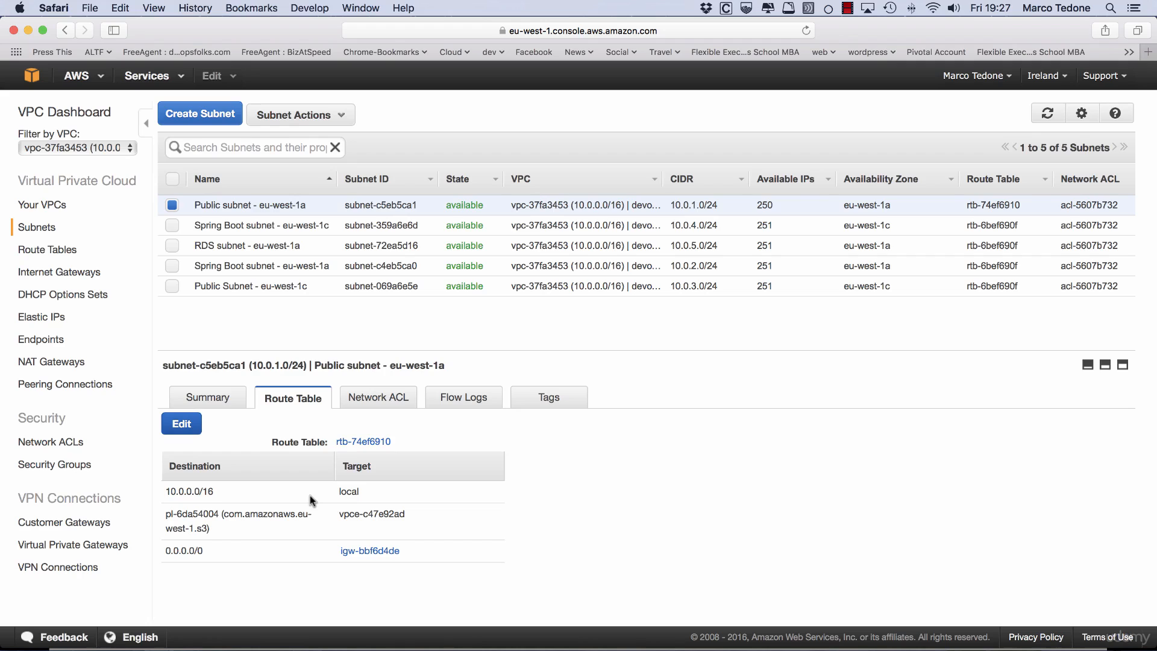
Explicitly associate Public Subnet - eu-west-1c with route table rtb-74ef6910, alongside Public subnet - eu-west-1a, and save the associations.
{"action": "left_click", "coordinate": [358, 445]}
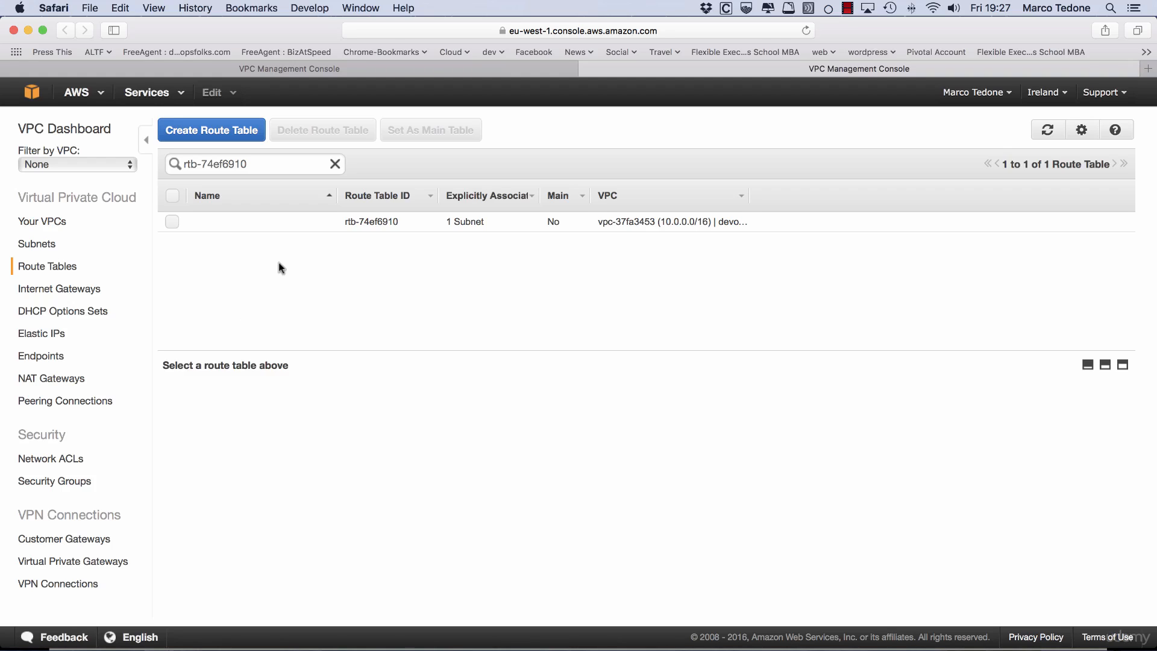
{"action": "left_click", "coordinate": [366, 223]}
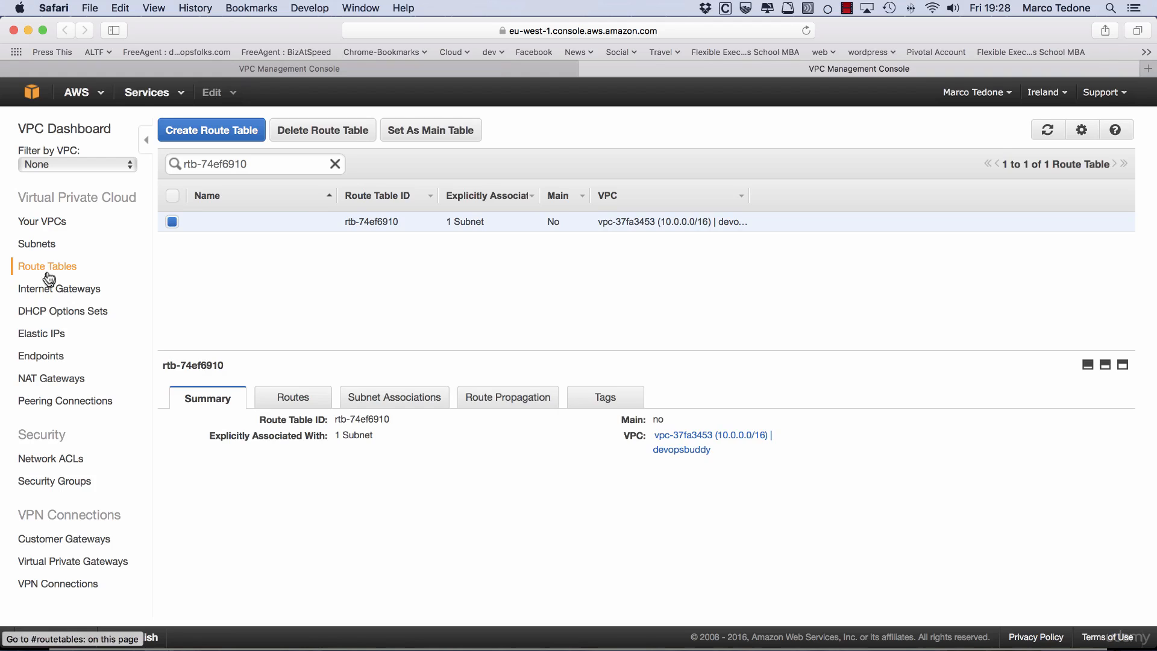
{"action": "left_click", "coordinate": [335, 167]}
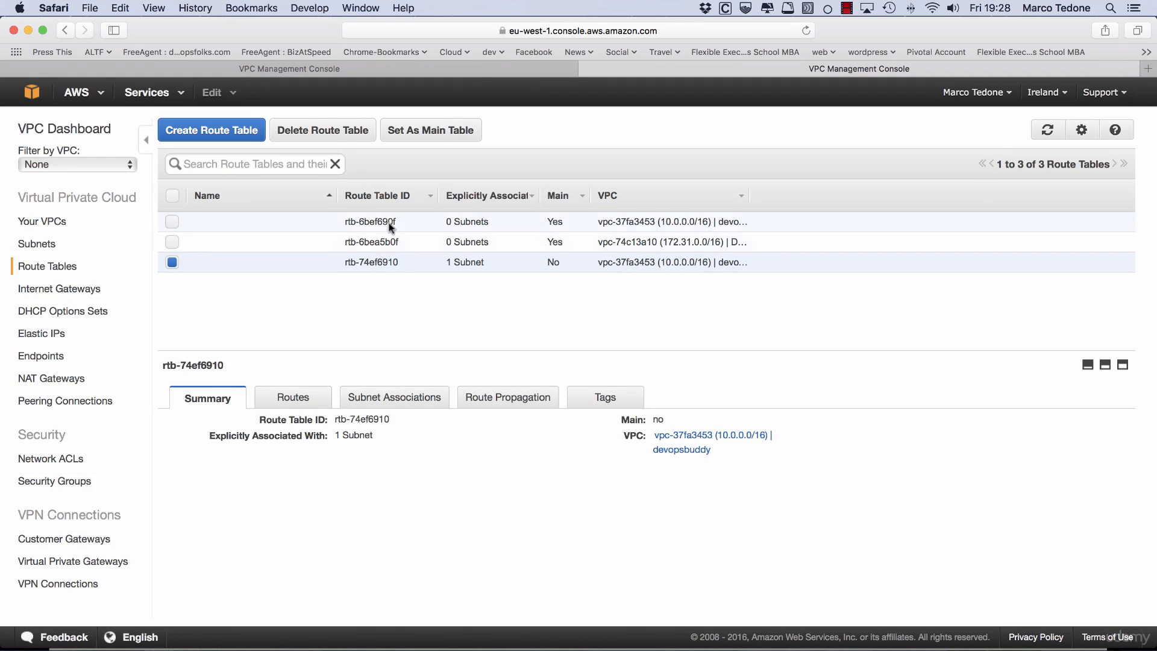
{"action": "left_click", "coordinate": [201, 261]}
{"action": "left_click", "coordinate": [239, 319]}
{"action": "left_click", "coordinate": [382, 397]}
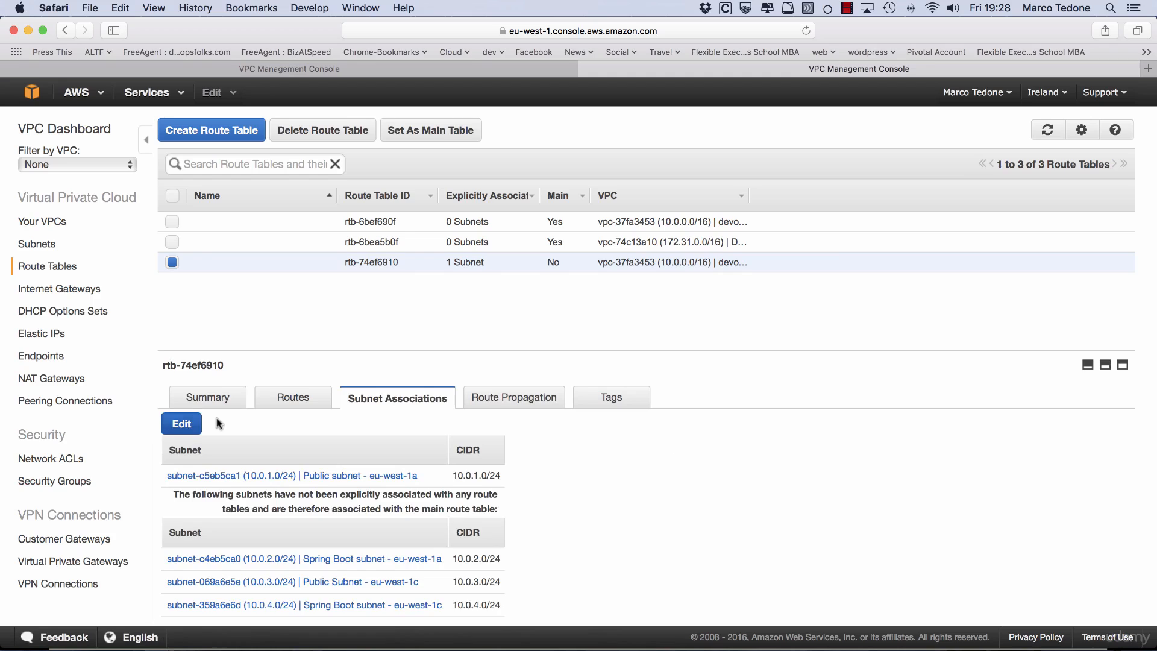
{"action": "left_click", "coordinate": [183, 423]}
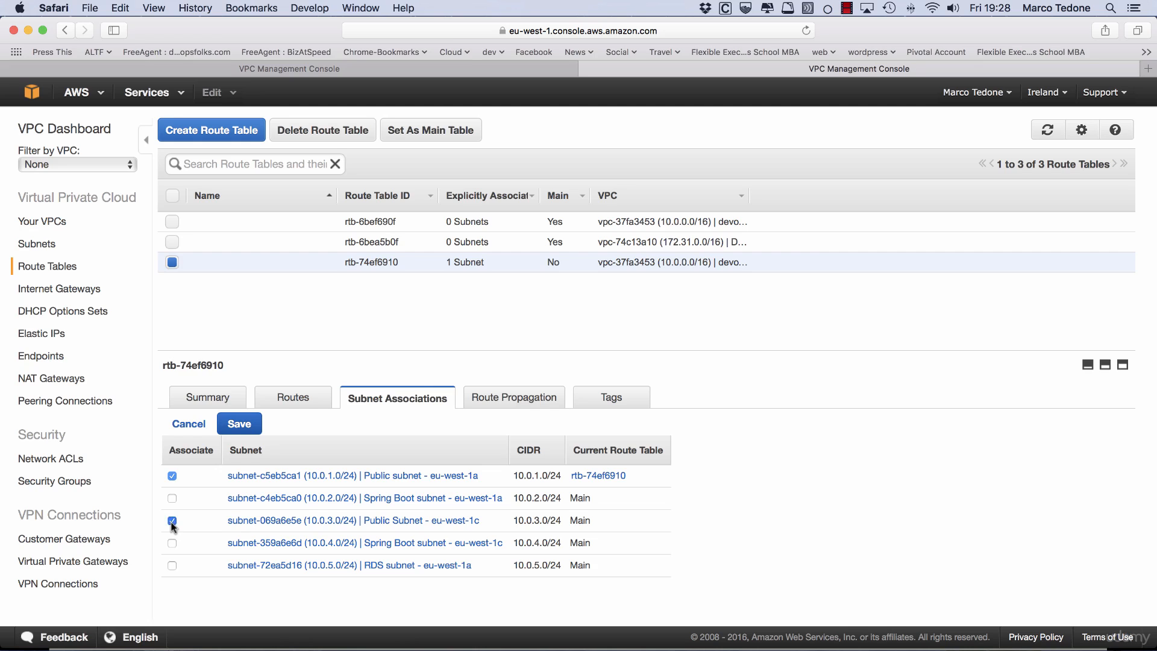
{"action": "left_click", "coordinate": [241, 427]}
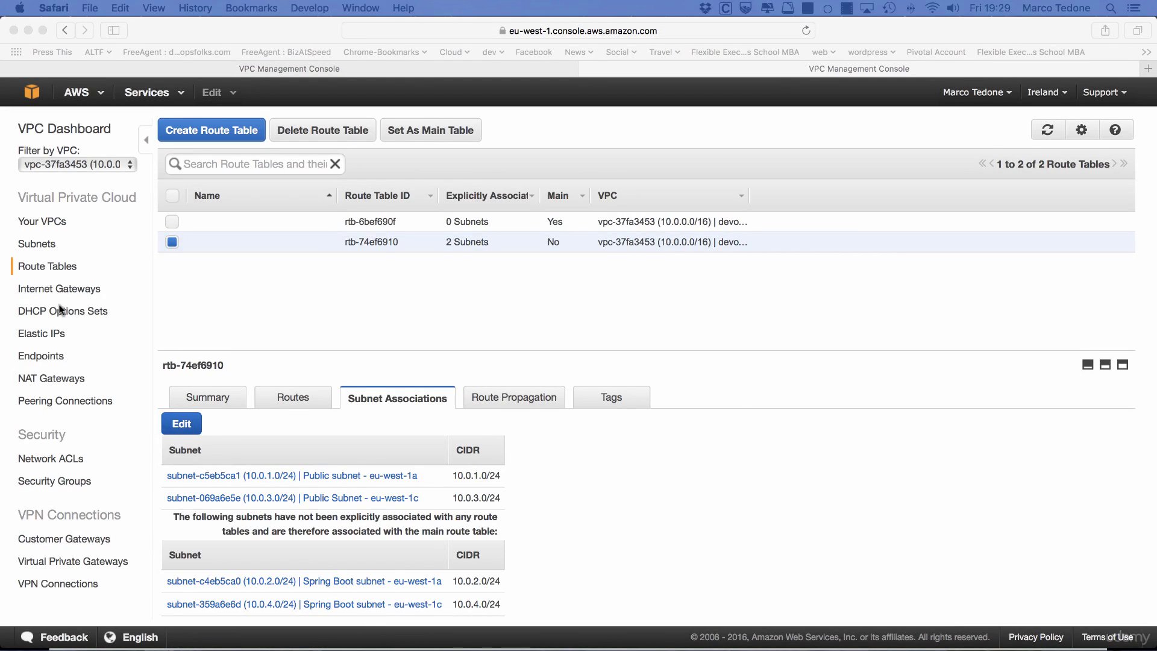
Examine the route table of Spring Boot subnet - eu-west-1a, checking the target of the 0.0.0.0/0 route.
{"action": "left_click", "coordinate": [42, 244]}
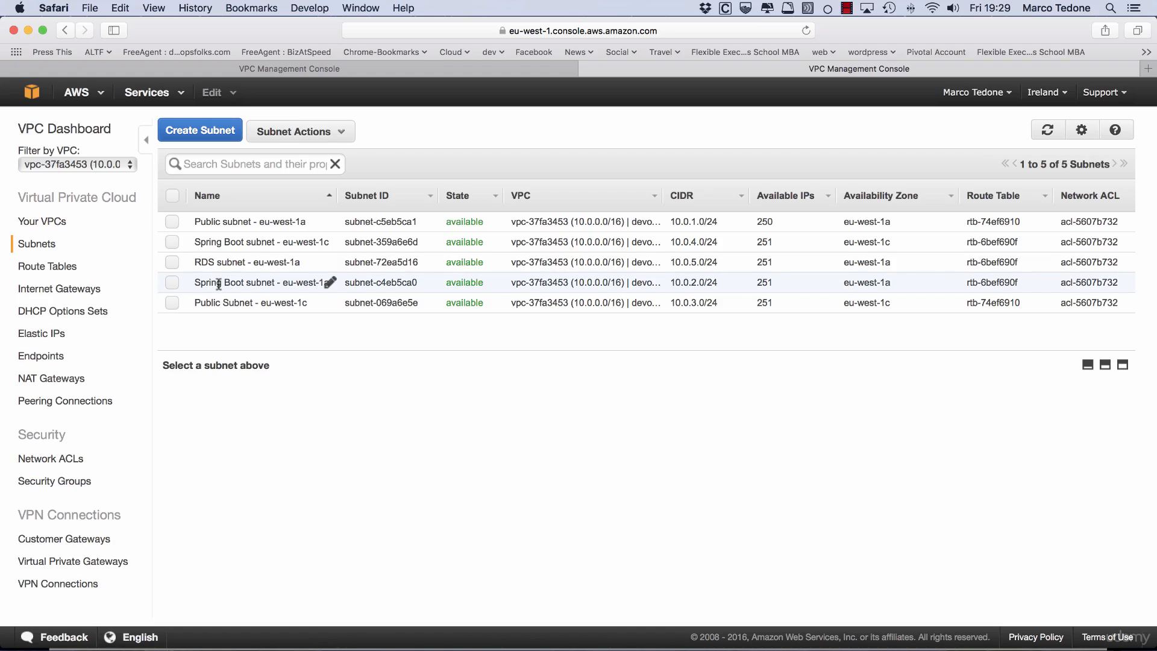
{"action": "left_click", "coordinate": [218, 282]}
{"action": "left_click", "coordinate": [294, 399]}
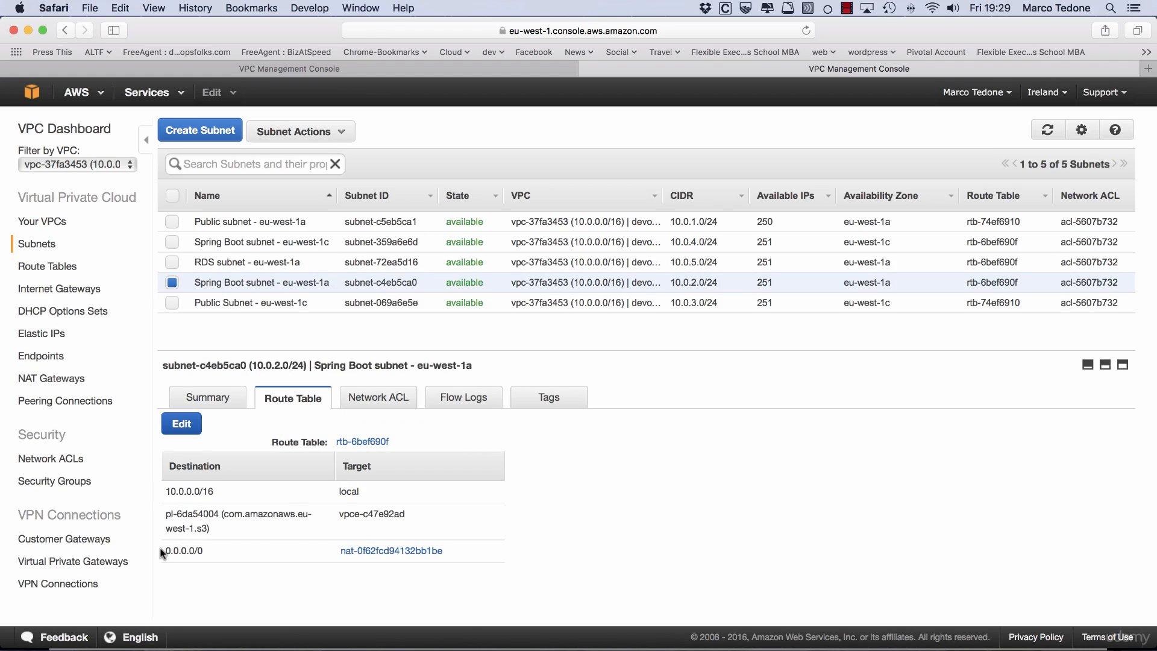
{"action": "left_click_drag", "start_coordinate": [167, 551], "coordinate": [236, 552]}
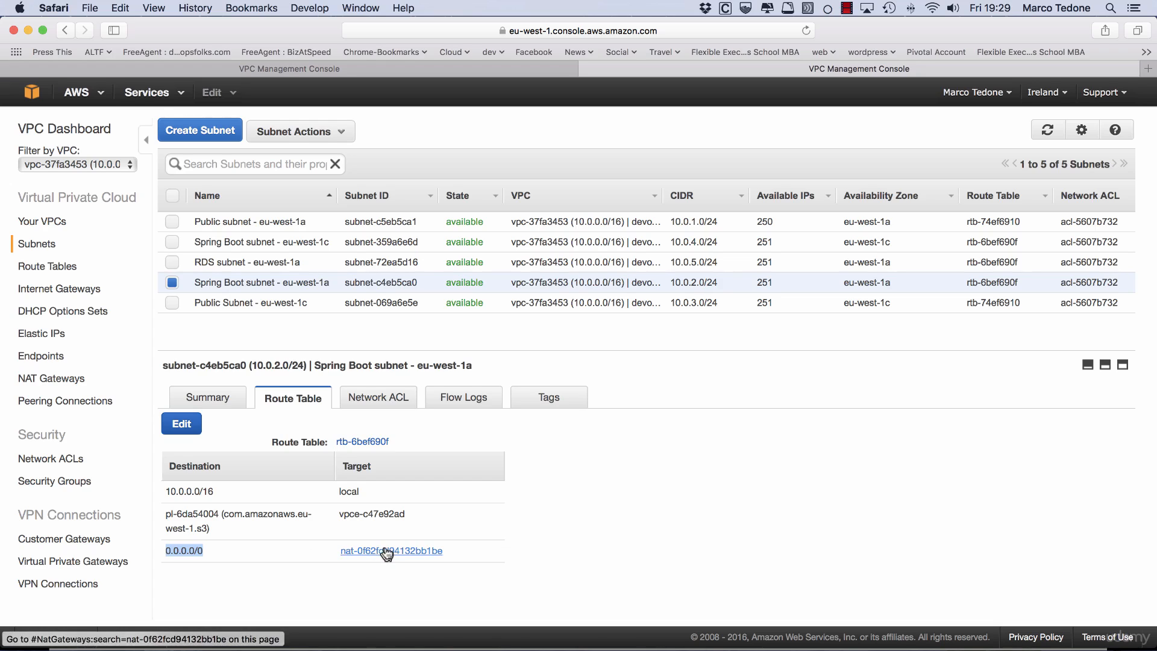
Associate both Spring Boot subnets and RDS subnet - eu-west-1a with main route table rtb-6bef690f and save the associations.
{"action": "left_click", "coordinate": [366, 443], "text": "super"}
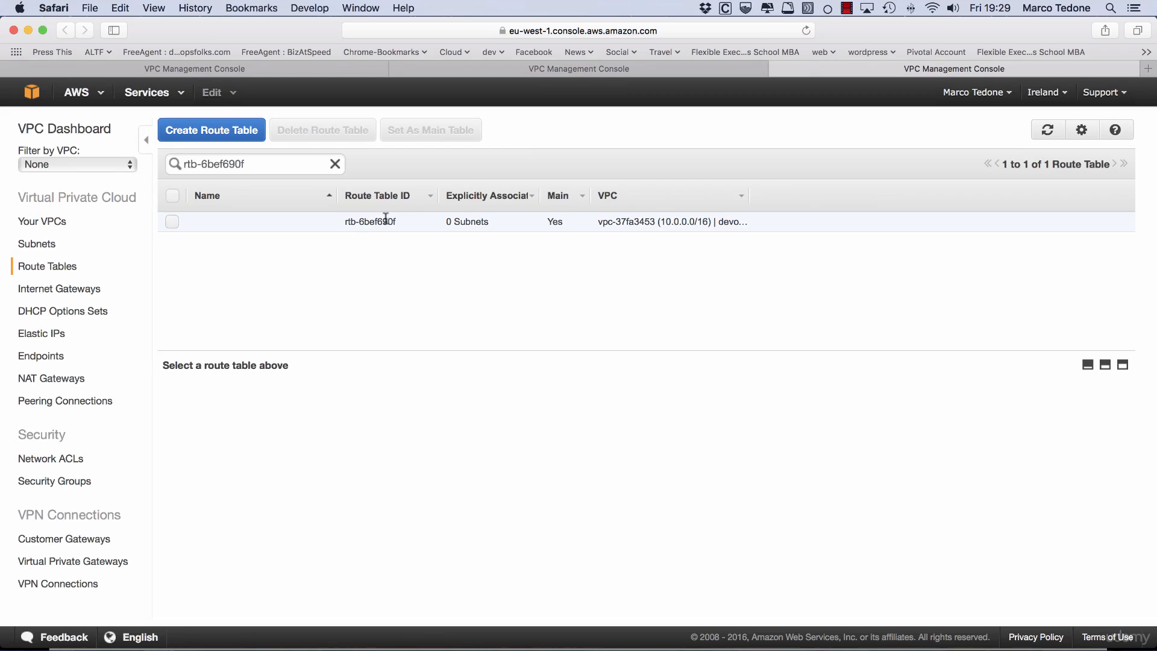
{"action": "left_click", "coordinate": [386, 219]}
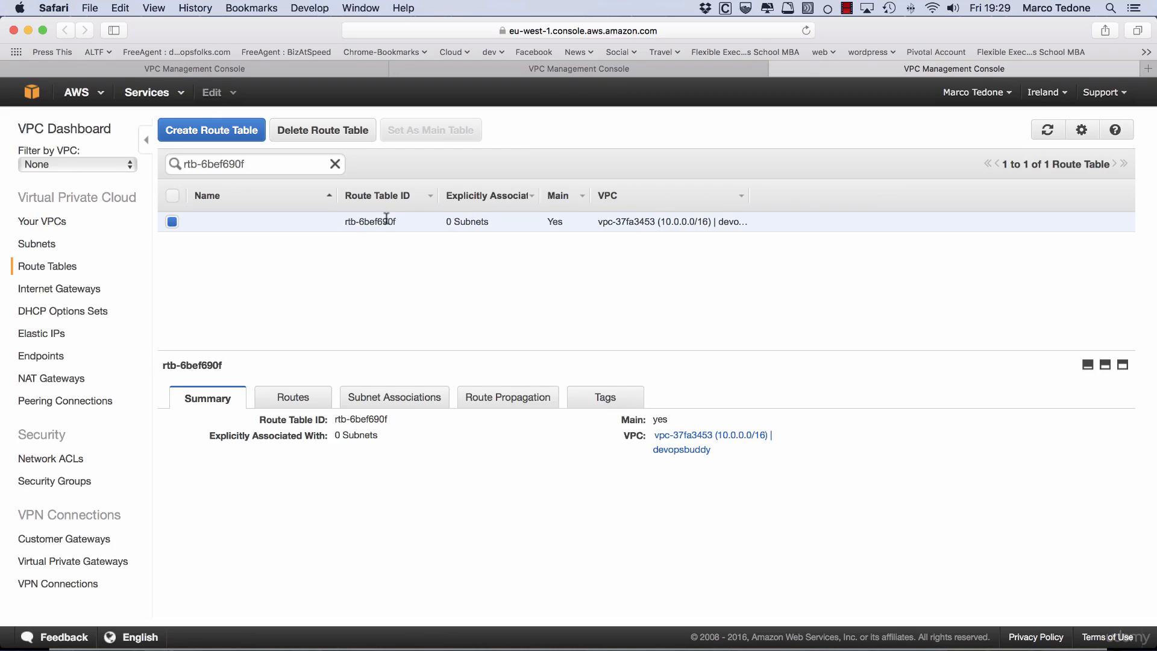
{"action": "left_click", "coordinate": [379, 399]}
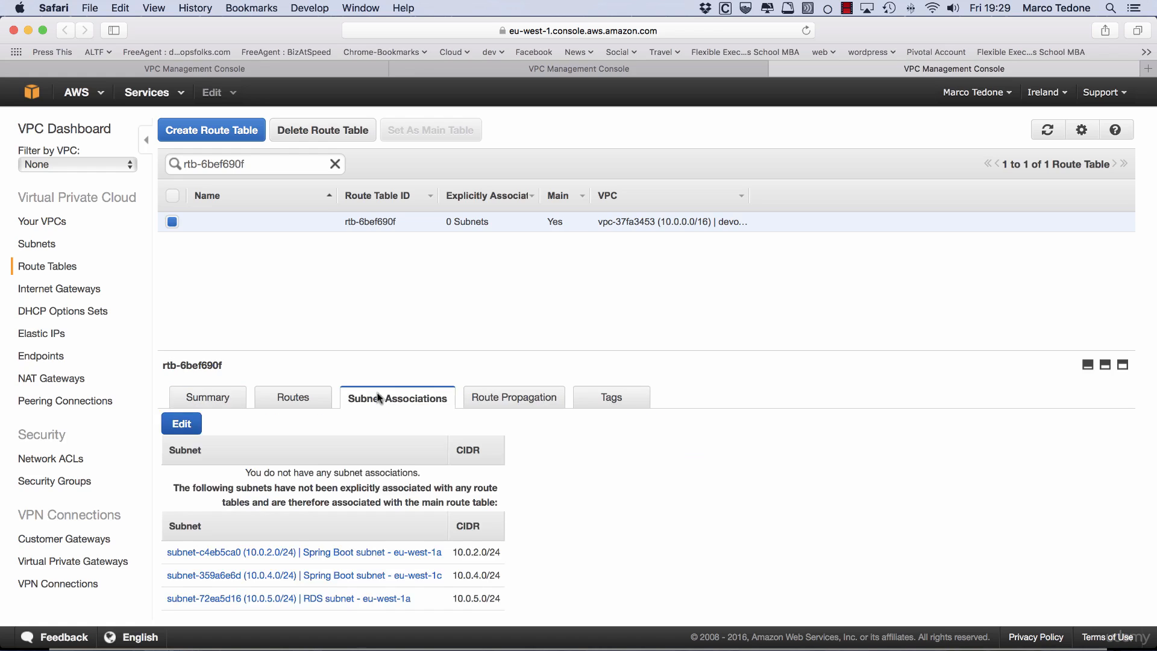
{"action": "left_click", "coordinate": [182, 425]}
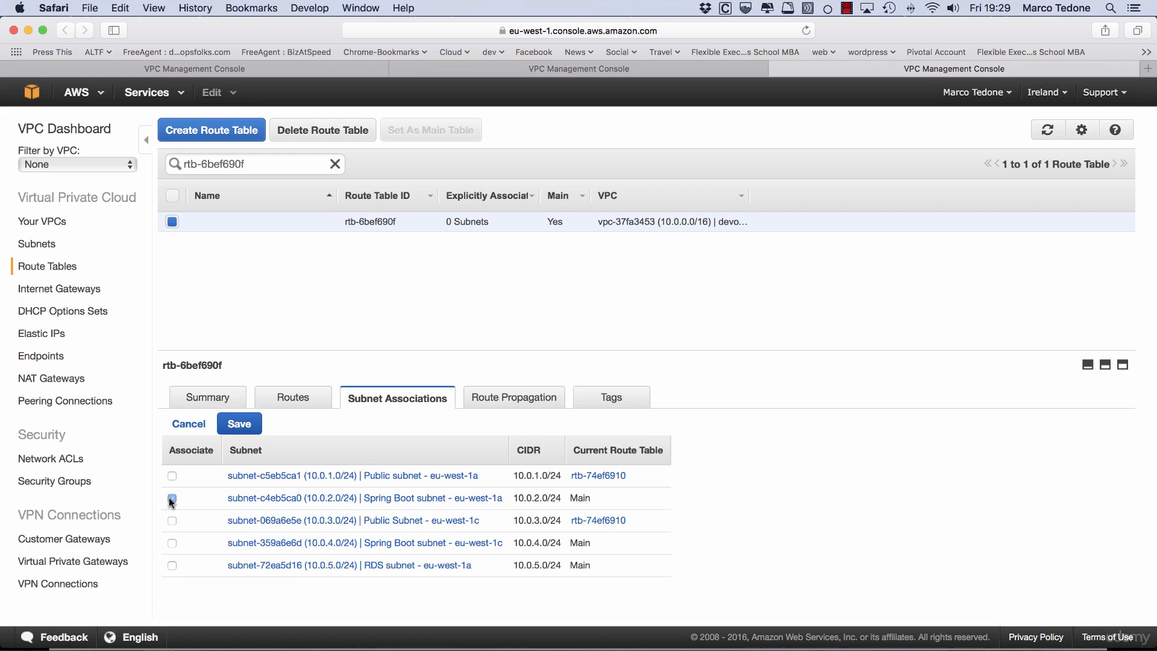
{"action": "left_click", "coordinate": [172, 543]}
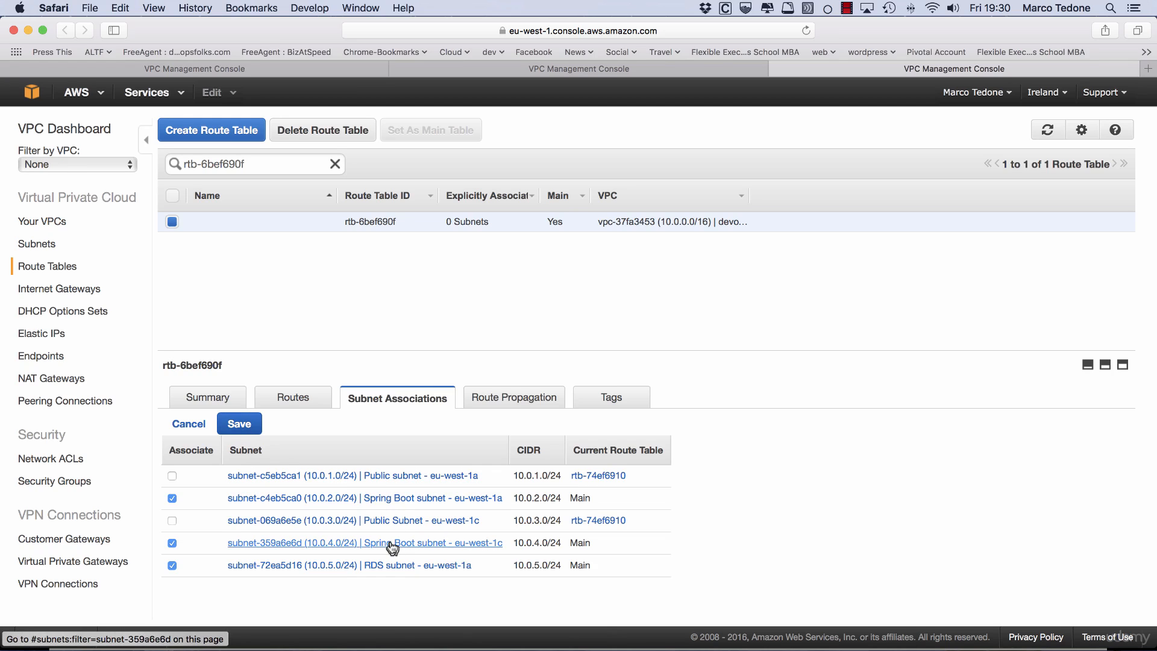
{"action": "left_click", "coordinate": [240, 425]}
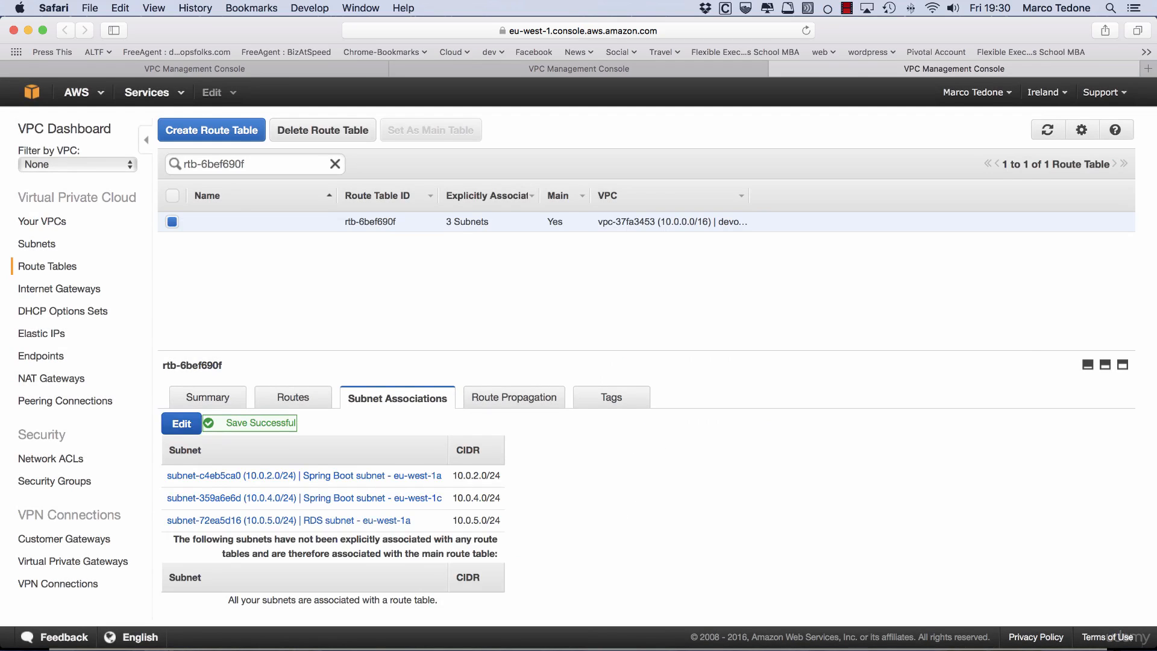
Show the security groups and filter them to the devopsbuddy VPC.
{"action": "left_click", "coordinate": [41, 480]}
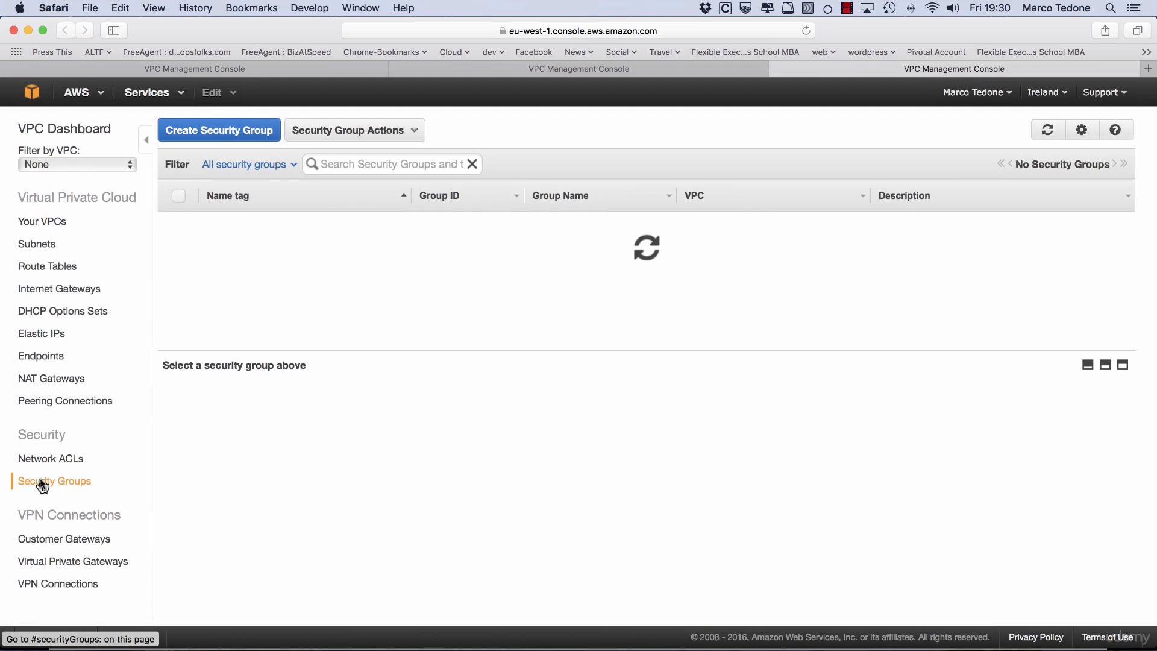
{"action": "left_click", "coordinate": [91, 165]}
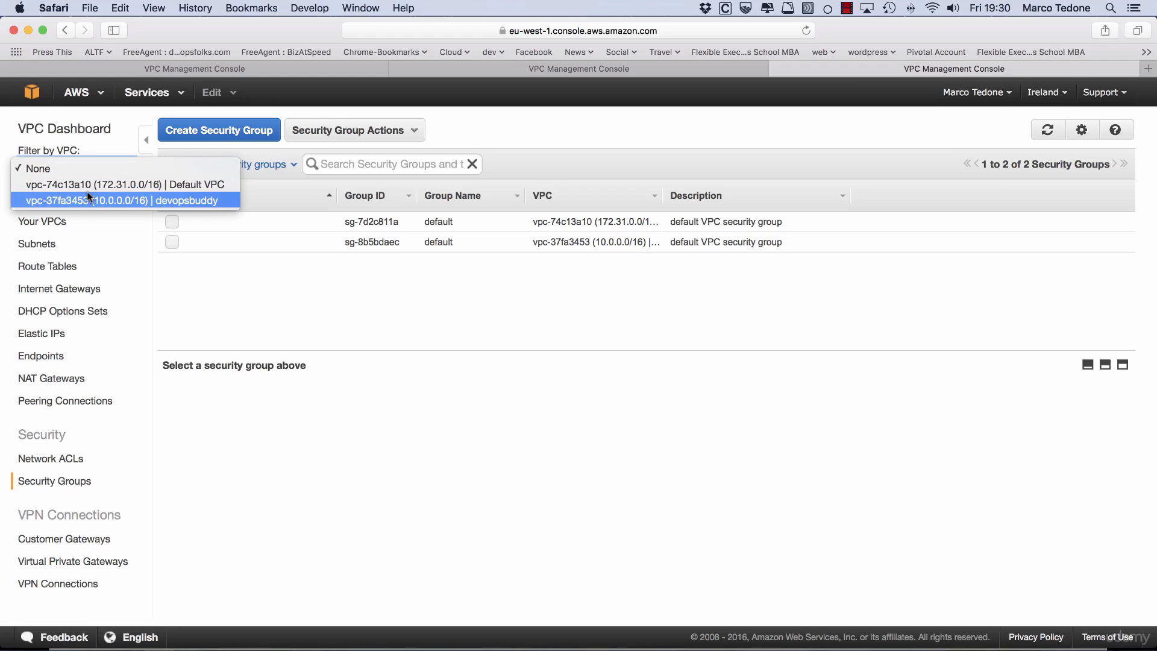
{"action": "left_click", "coordinate": [88, 199]}
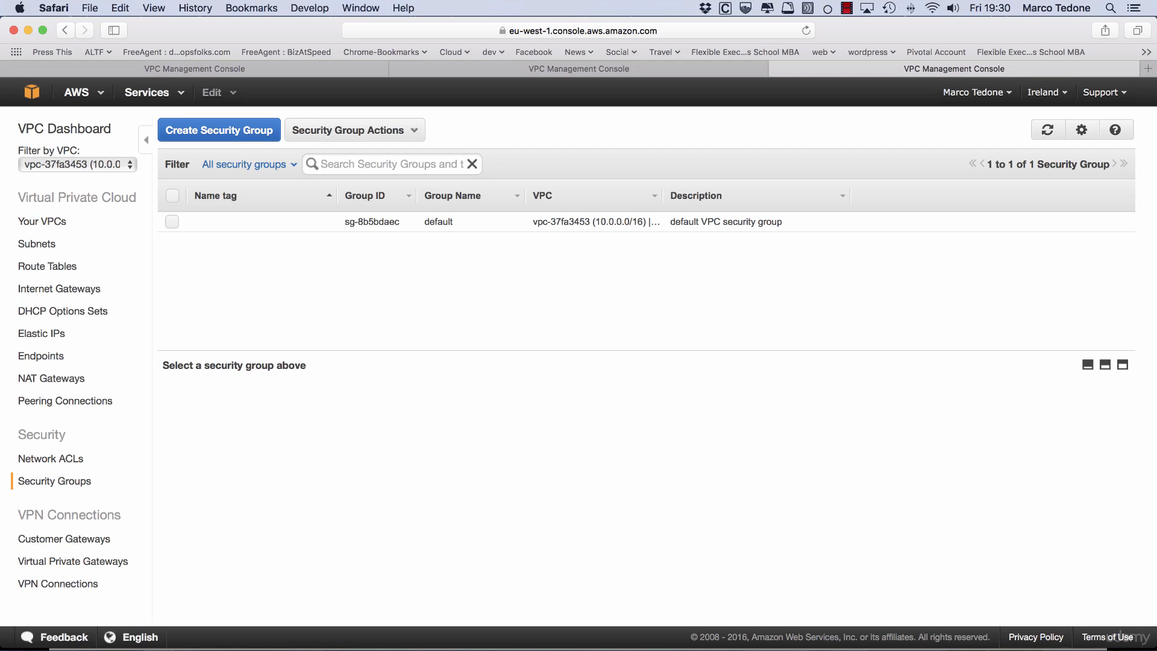
Create a security group in the devopsbuddy VPC with name tag, group name and description Public SG.
{"action": "left_click", "coordinate": [251, 132]}
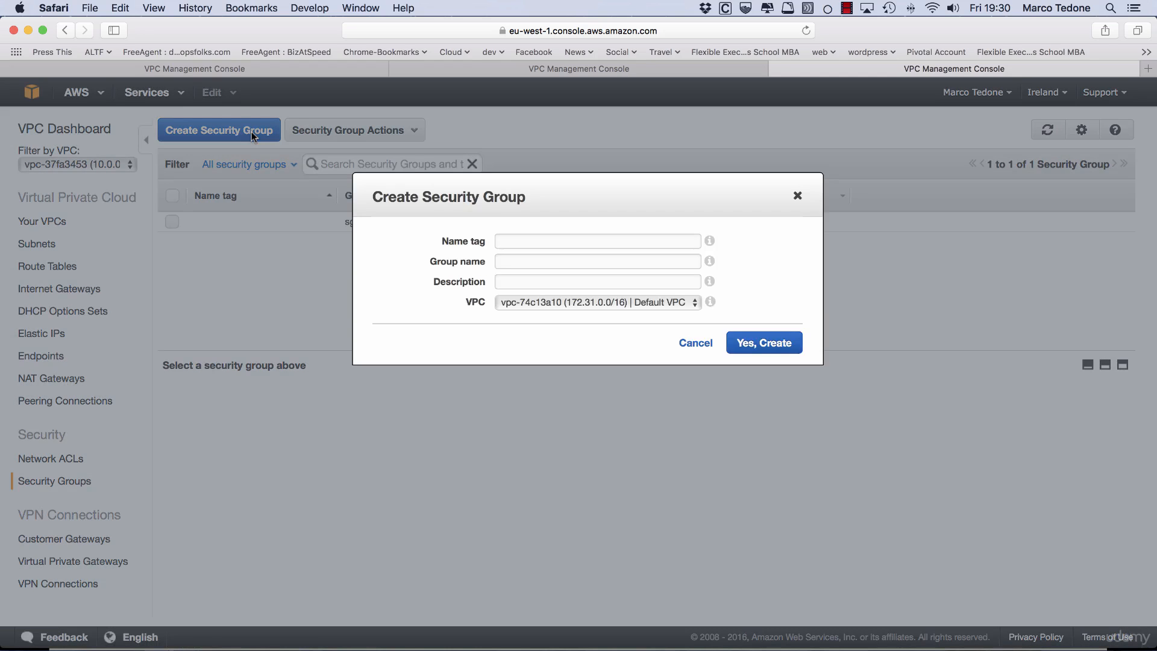
{"action": "left_click", "coordinate": [593, 243]}
{"action": "type", "text": "Public SG"}
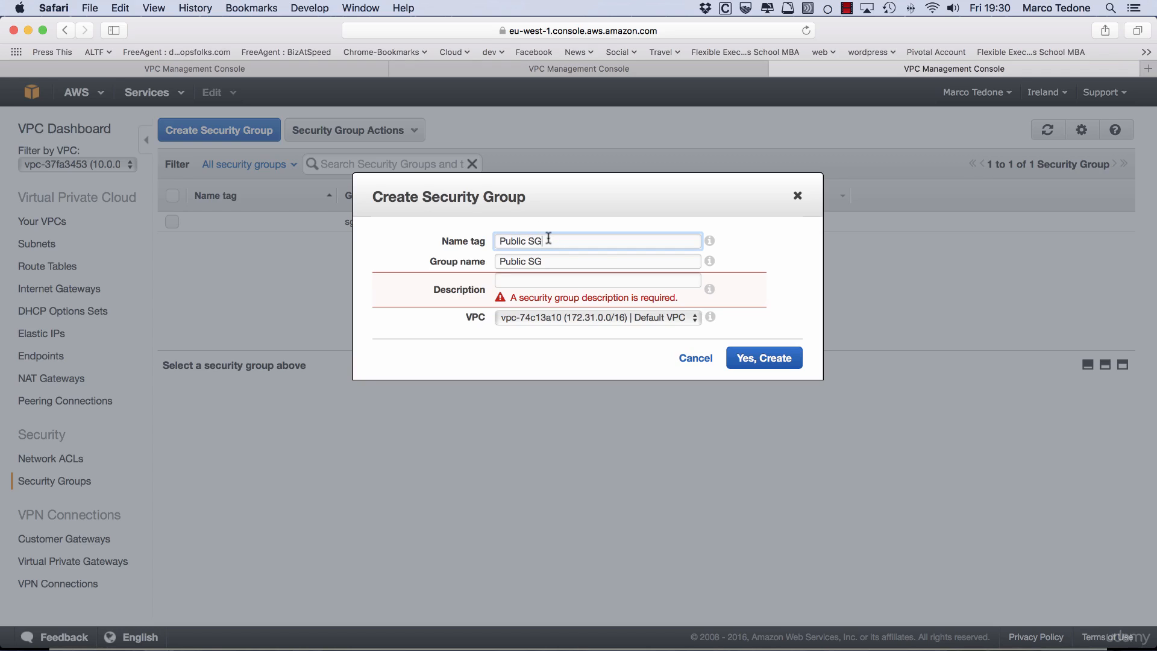
{"action": "left_click_drag", "start_coordinate": [545, 240], "coordinate": [427, 240]}
{"action": "type", "text": "On est jamais mieux servi que par soi même"}
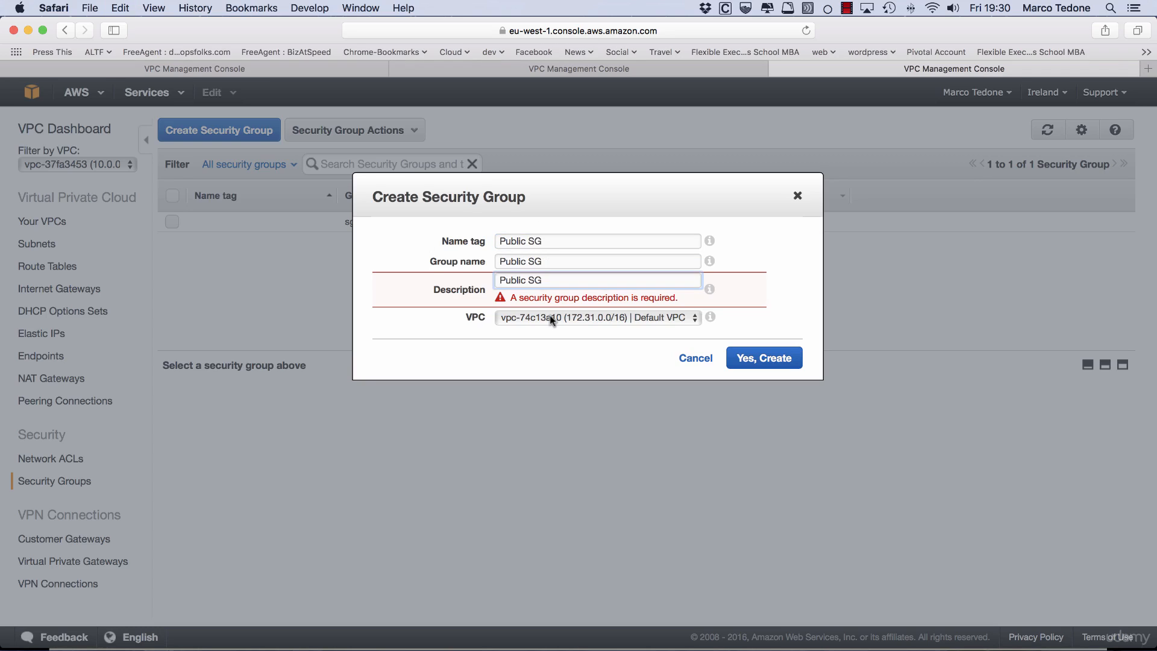
{"action": "left_click", "coordinate": [550, 317]}
{"action": "left_click", "coordinate": [551, 320]}
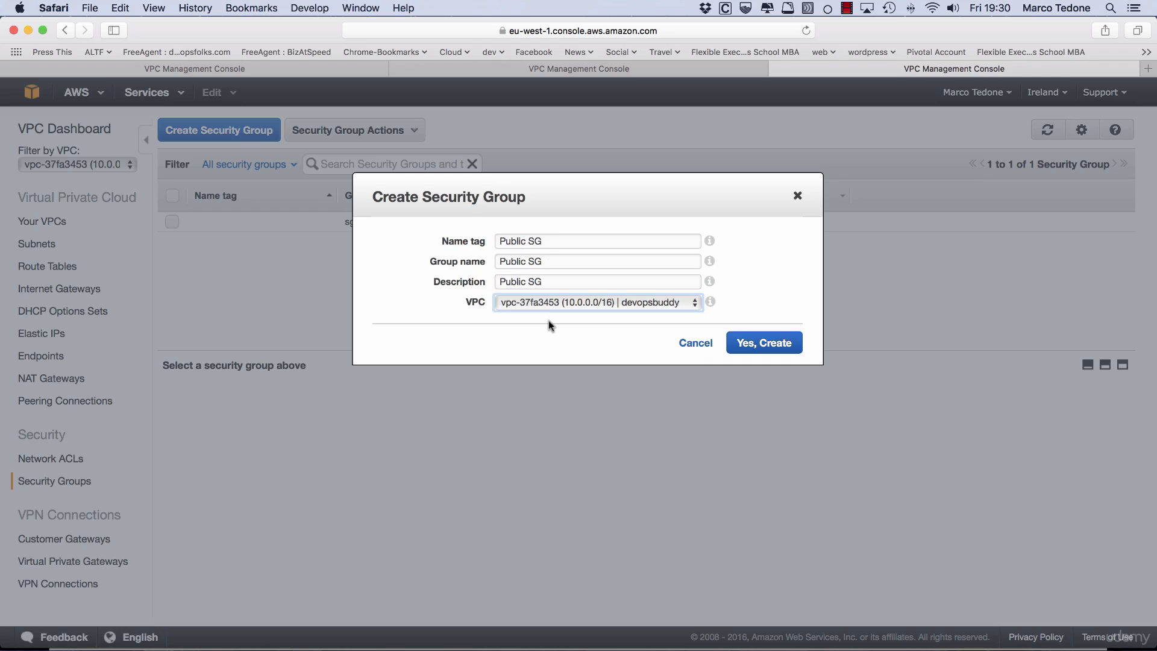
{"action": "left_click", "coordinate": [799, 349]}
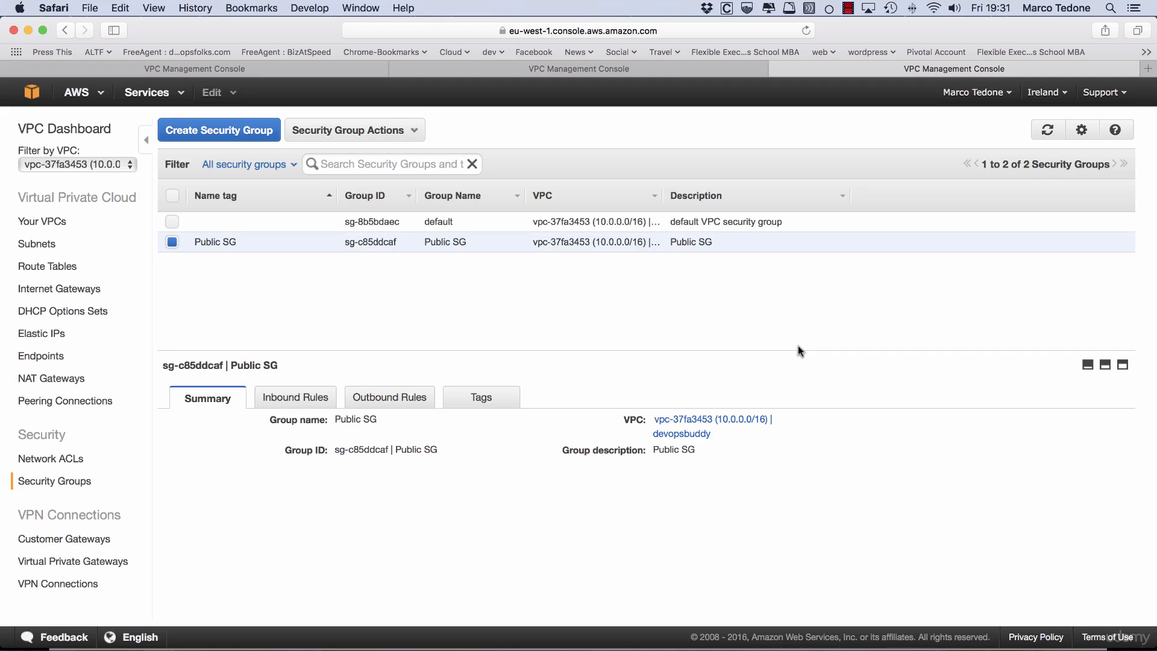
Create a security group in the devopsbuddy VPC with name tag, group name and description Spring Boot SG.
{"action": "left_click", "coordinate": [240, 132]}
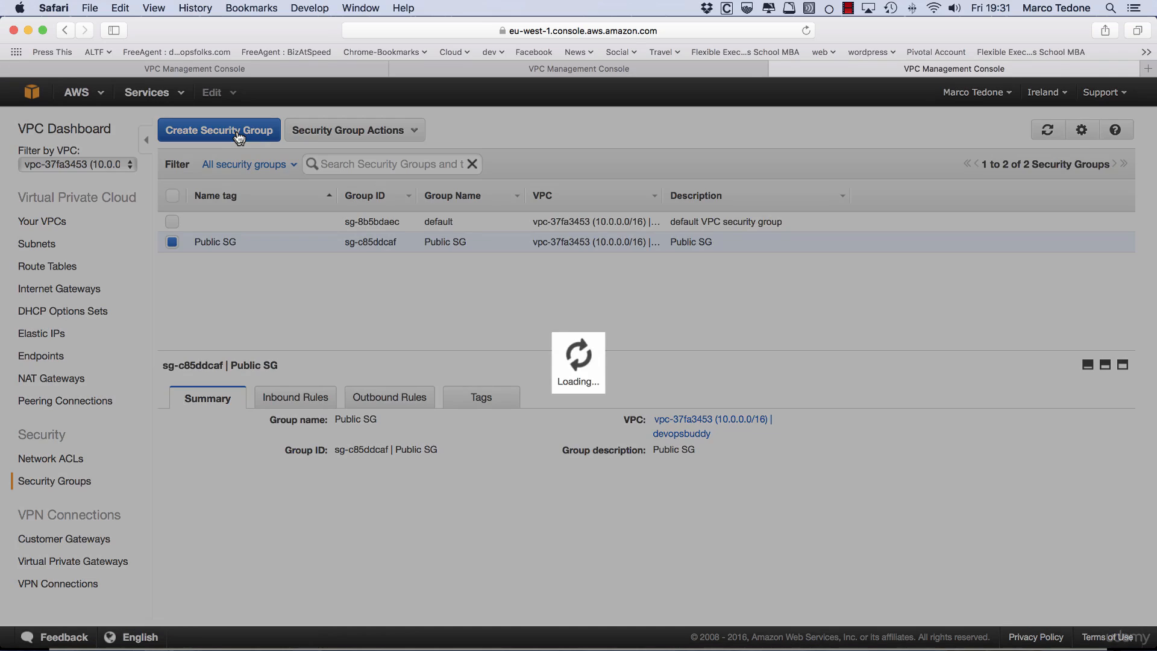
{"action": "left_click", "coordinate": [520, 242]}
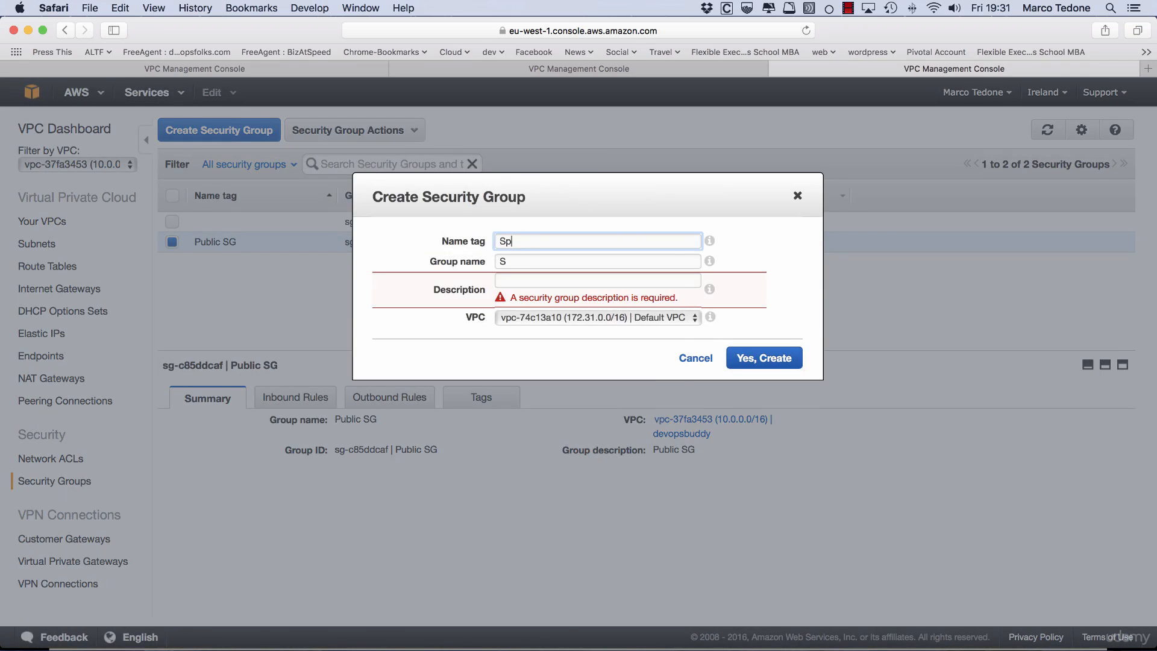
{"action": "left_click", "coordinate": [761, 345]}
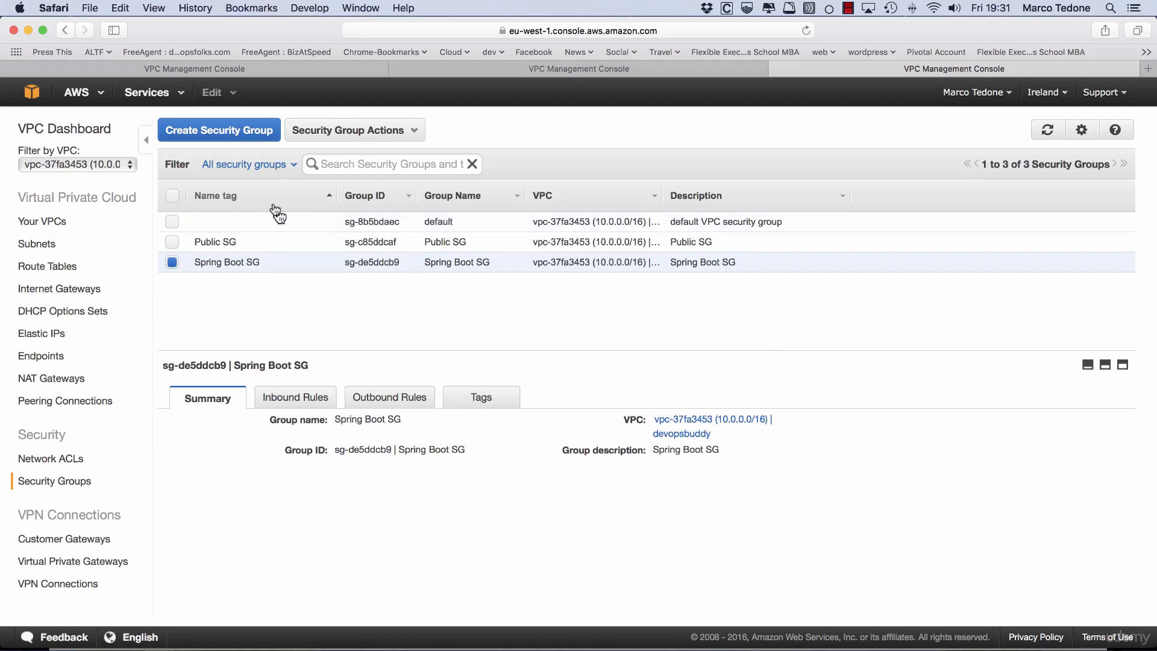
Create a security group in the devopsbuddy VPC with name tag, group name and description RDS Security Group.
{"action": "left_click", "coordinate": [227, 133]}
{"action": "left_click", "coordinate": [535, 248]}
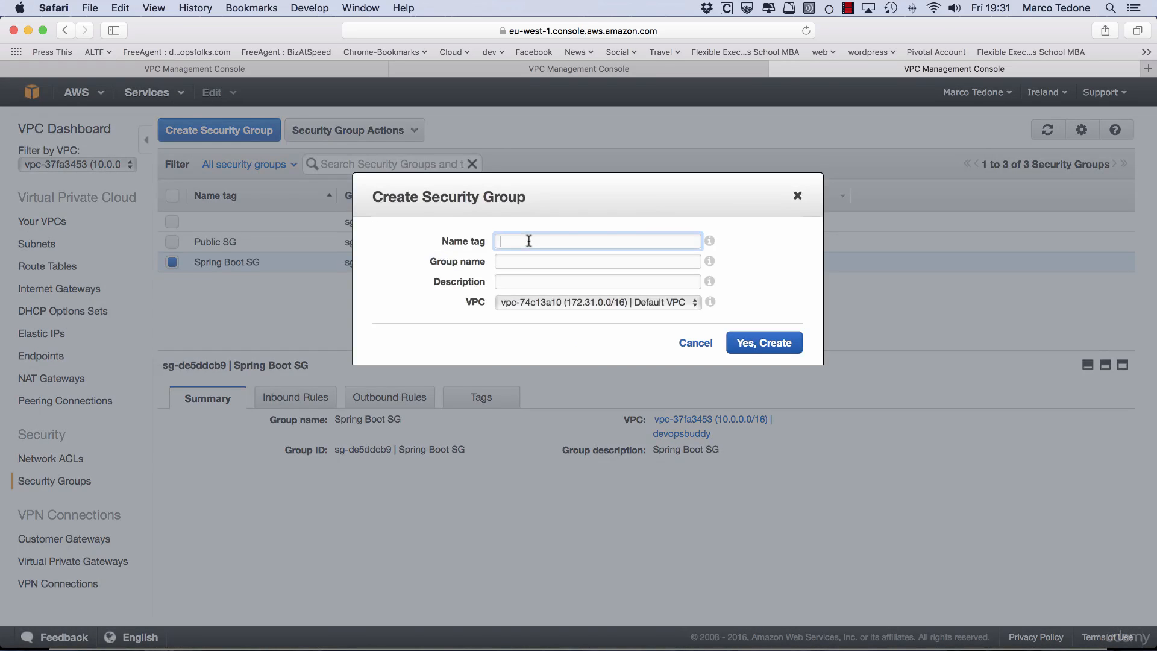
{"action": "type", "text": "RDS Se"}
{"action": "type", "text": "curity Group"}
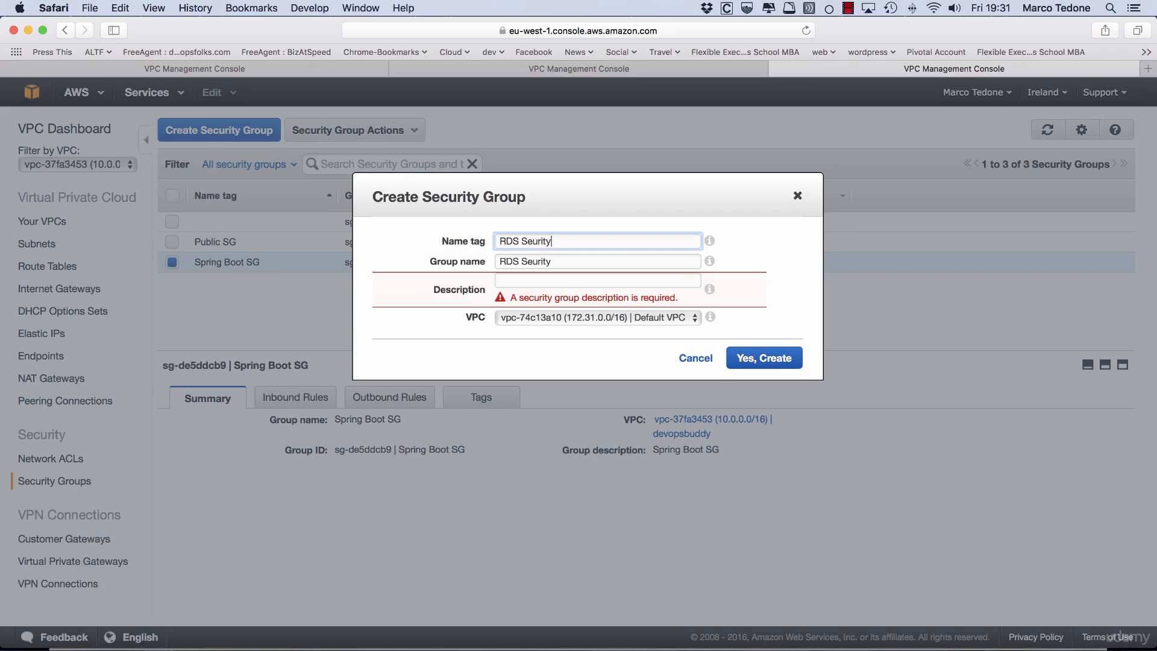
{"action": "key", "text": "super+a"}
{"action": "key", "text": "super+c"}
{"action": "left_click", "coordinate": [560, 281]}
{"action": "key", "text": "super+v"}
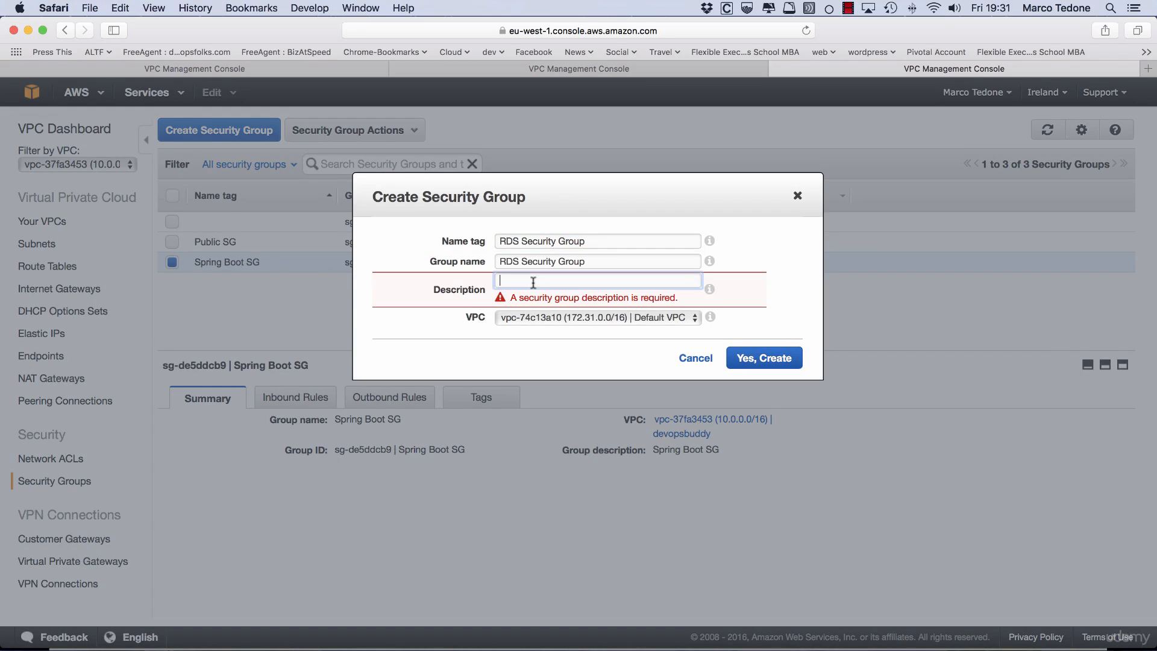
{"action": "left_click", "coordinate": [547, 303]}
{"action": "left_click", "coordinate": [548, 320]}
{"action": "left_click", "coordinate": [763, 344]}
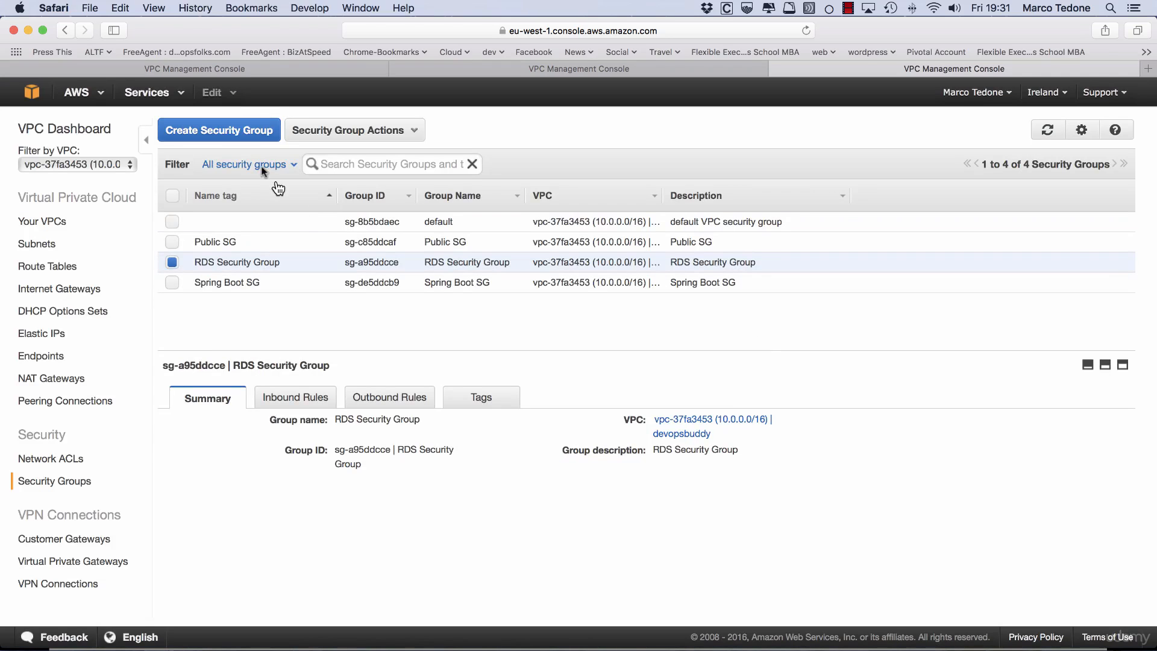
Create a security group in the devopsbuddy VPC with name tag, group name and description Bastion Host SG.
{"action": "left_click", "coordinate": [226, 131]}
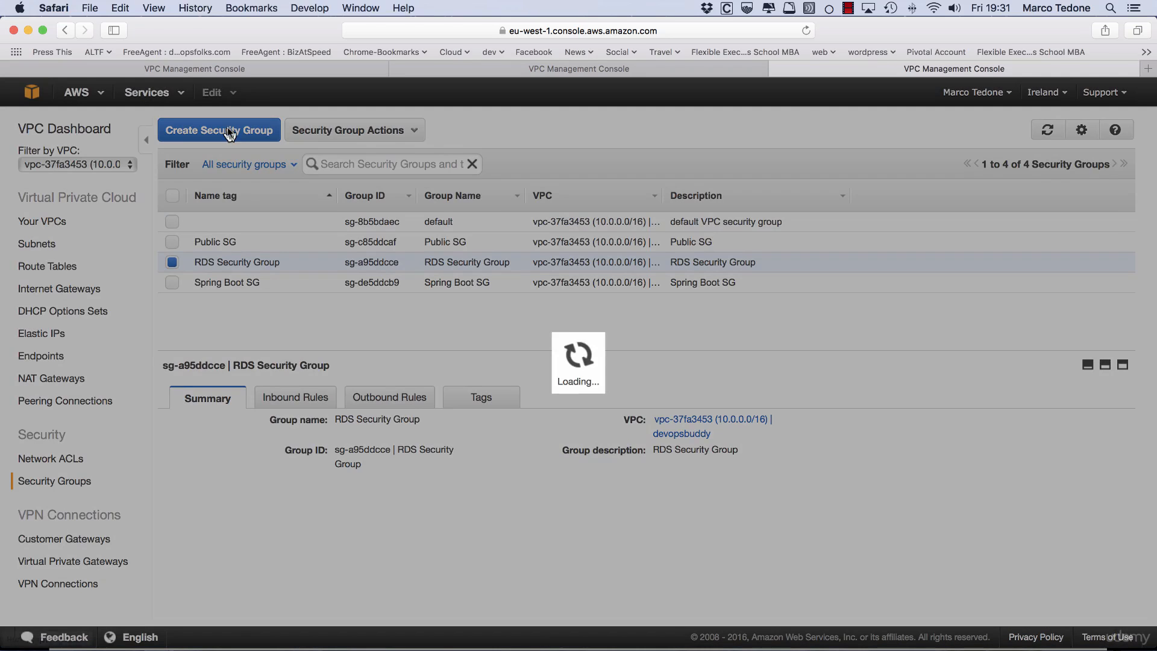
{"action": "type", "text": "B"}
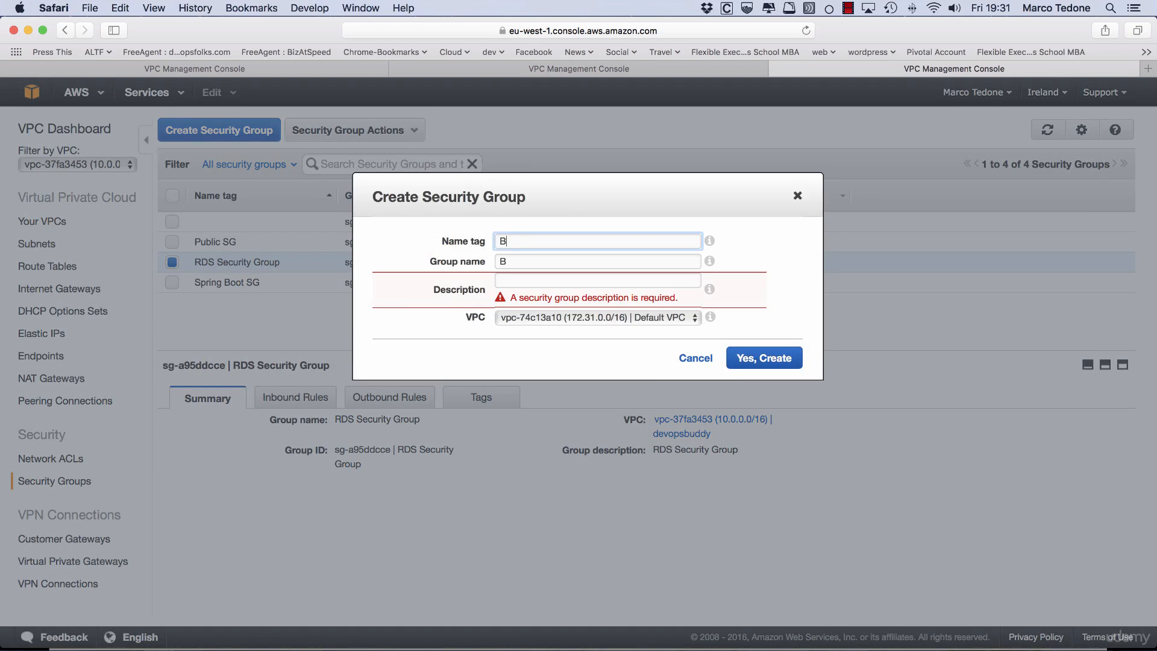
{"action": "type", "text": "astion Host SG"}
{"action": "left_click", "coordinate": [533, 280]}
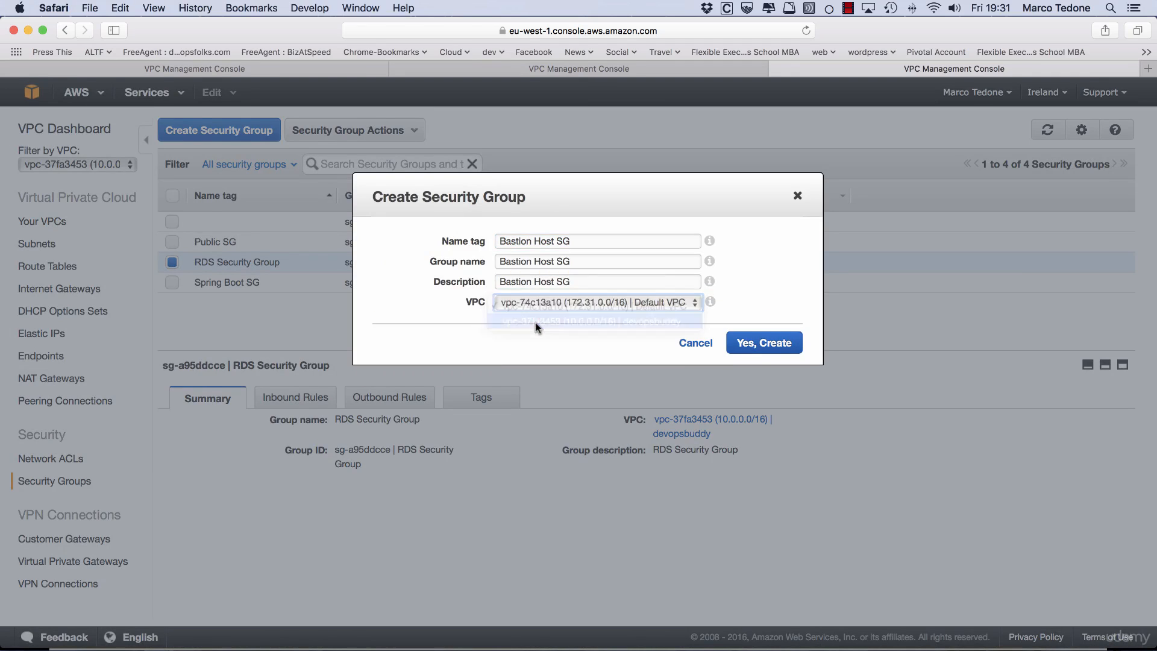
{"action": "left_click", "coordinate": [764, 342]}
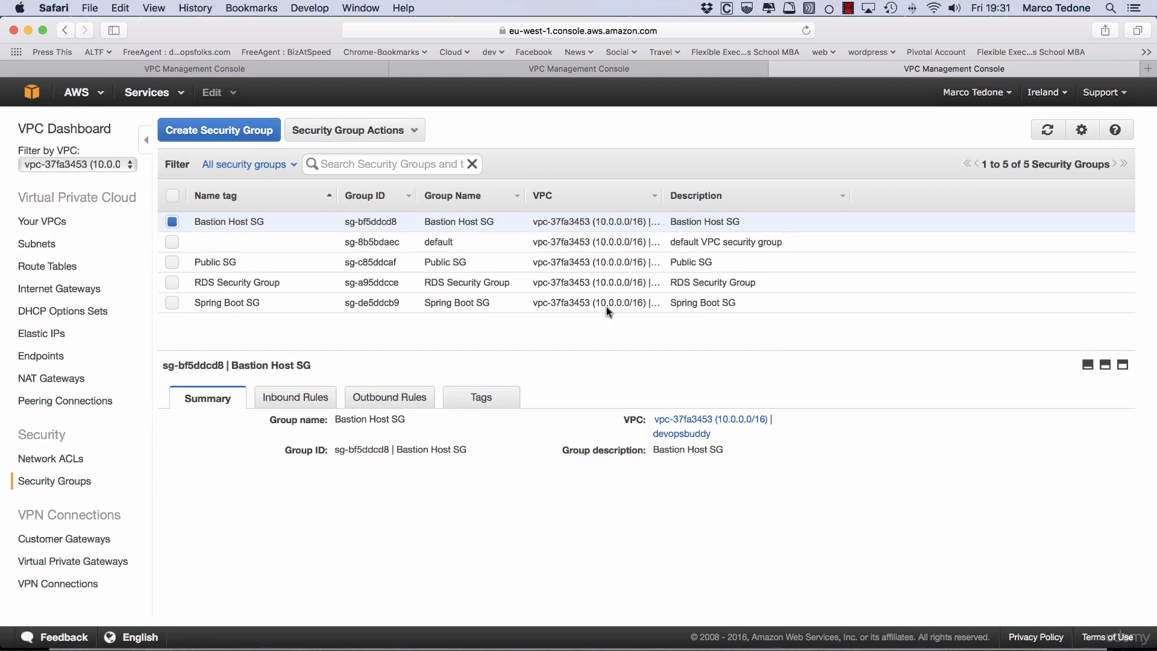
{"action": "left_click", "coordinate": [446, 241]}
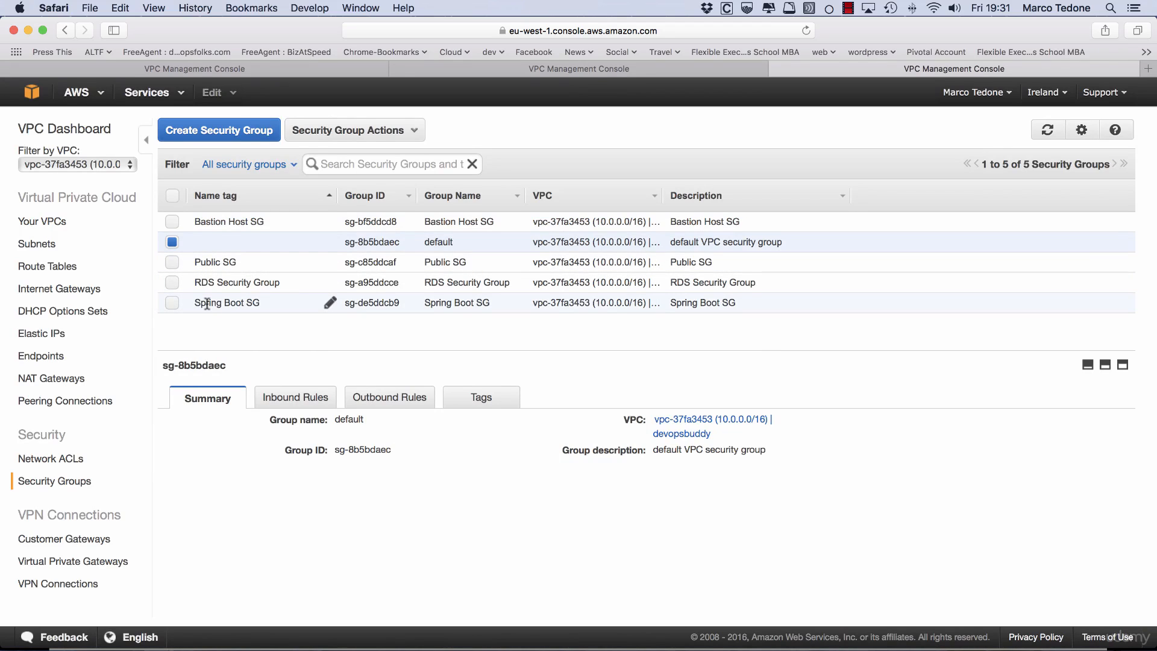
{"action": "left_click", "coordinate": [206, 282]}
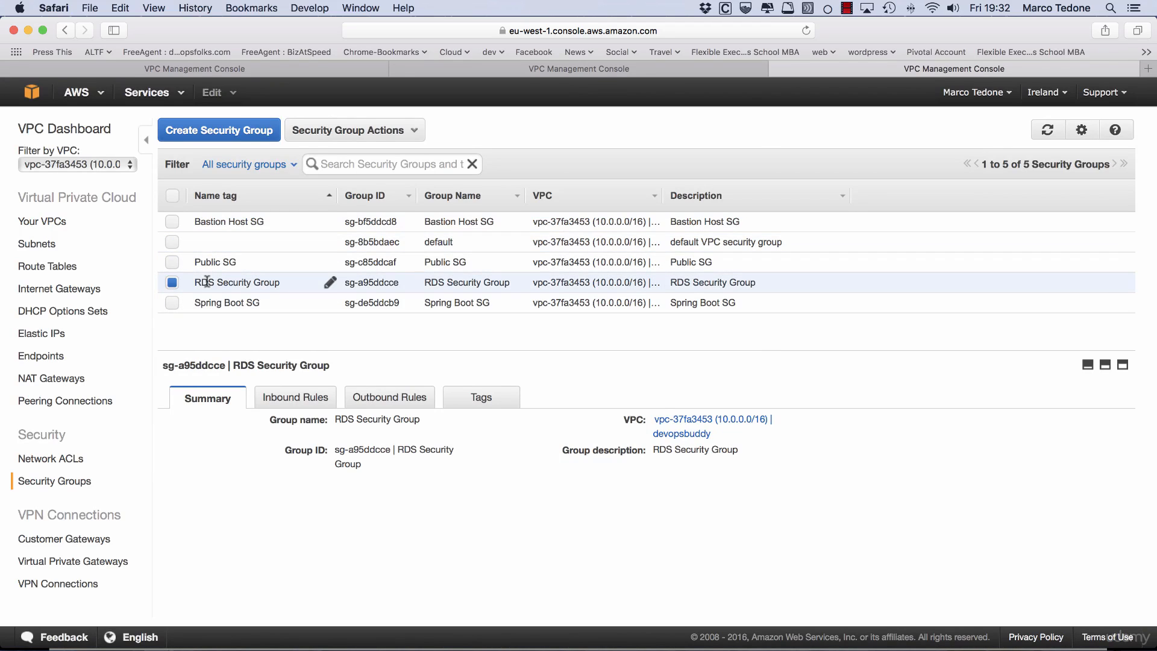
{"action": "left_click", "coordinate": [218, 221]}
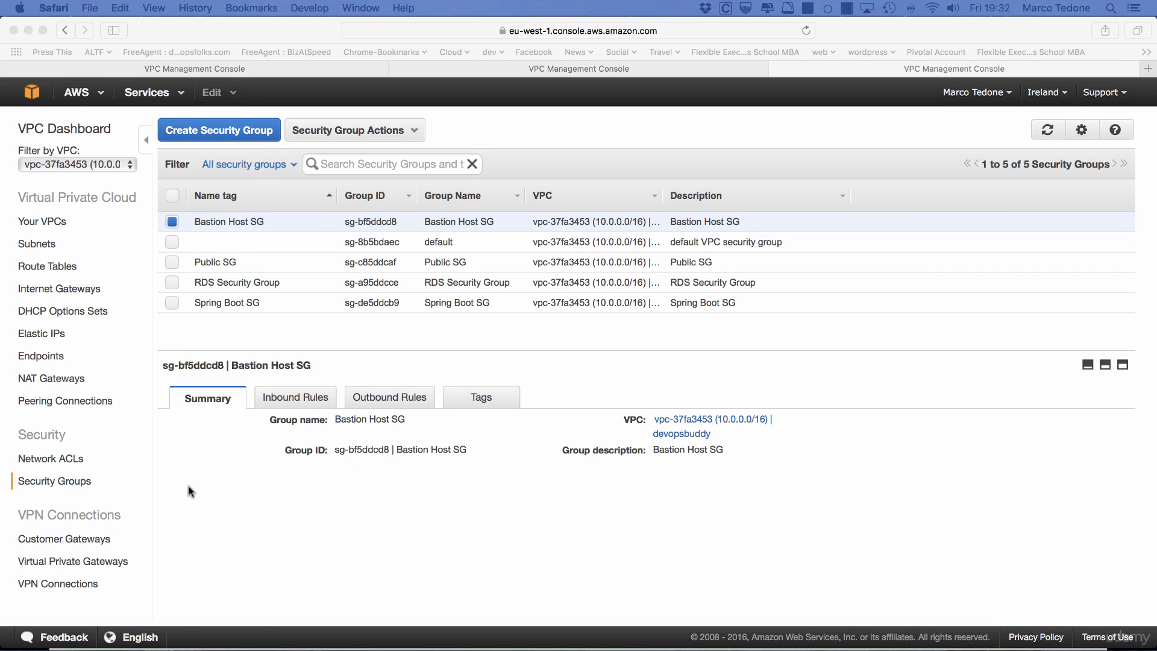
Add and save an inbound MySQL/Aurora (3306) rule on the RDS Security Group with Spring Boot SG as source.
{"action": "left_click", "coordinate": [249, 279]}
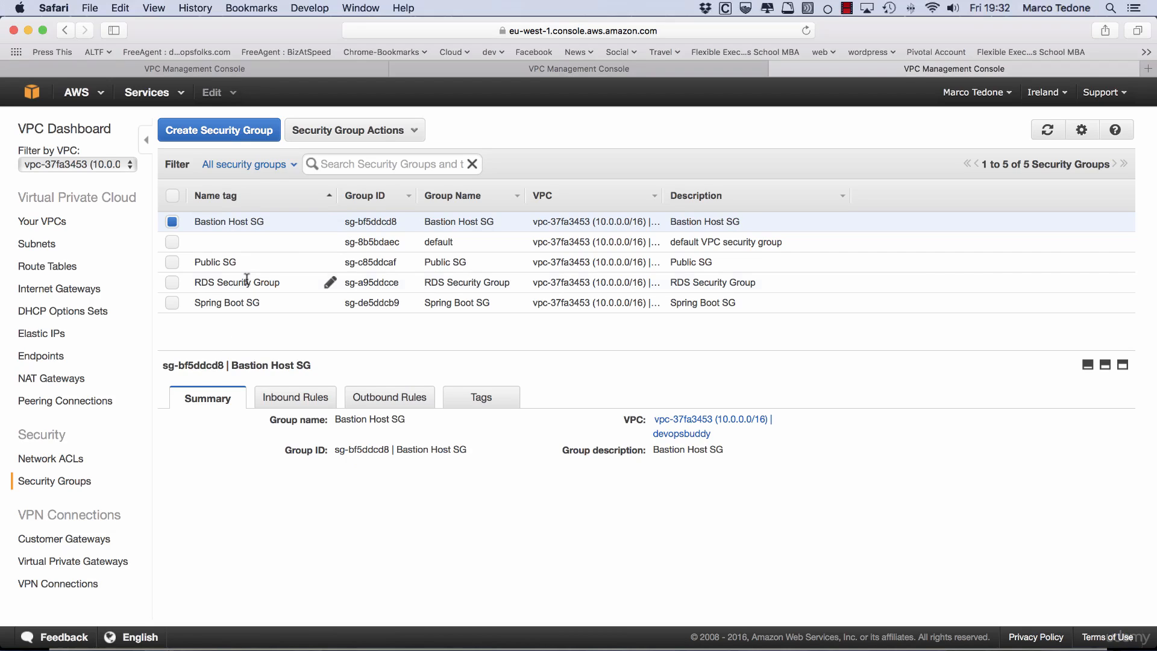
{"action": "left_click", "coordinate": [248, 279]}
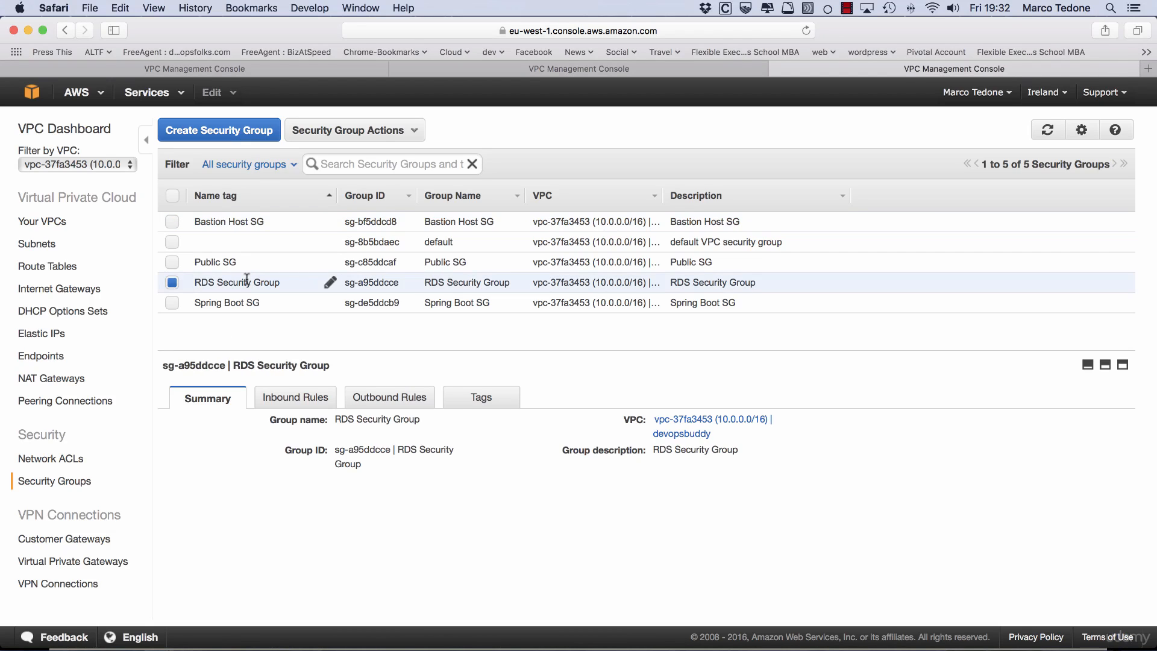
{"action": "left_click", "coordinate": [307, 397]}
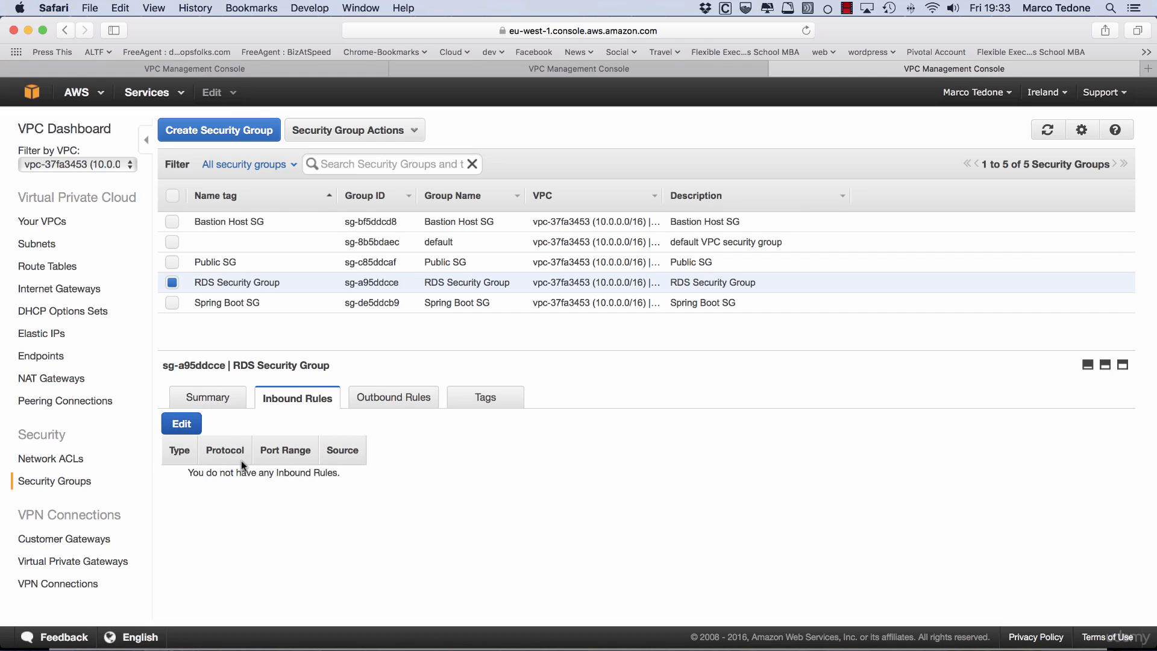
{"action": "left_click", "coordinate": [191, 425]}
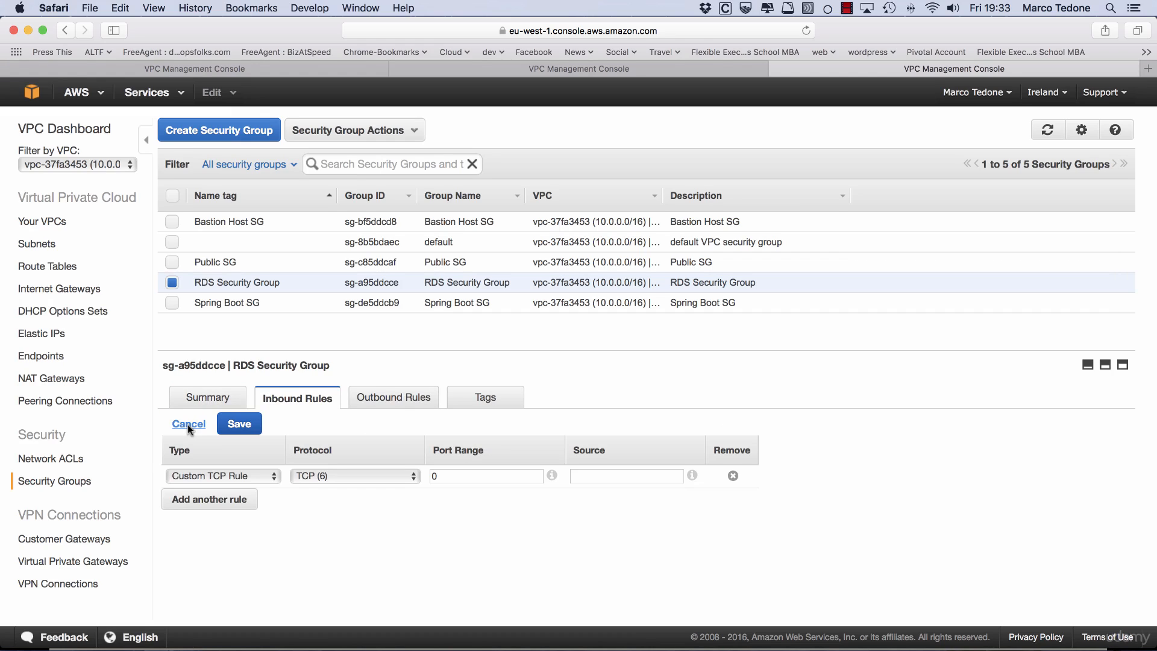
{"action": "left_click", "coordinate": [197, 479]}
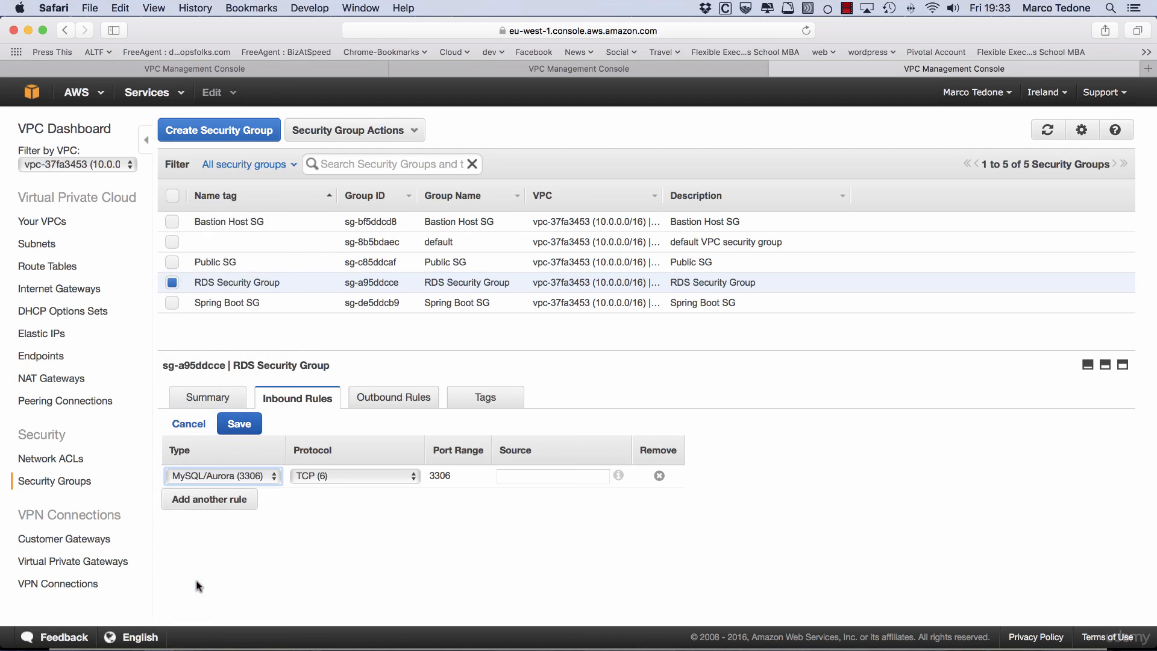
{"action": "left_click", "coordinate": [517, 476]}
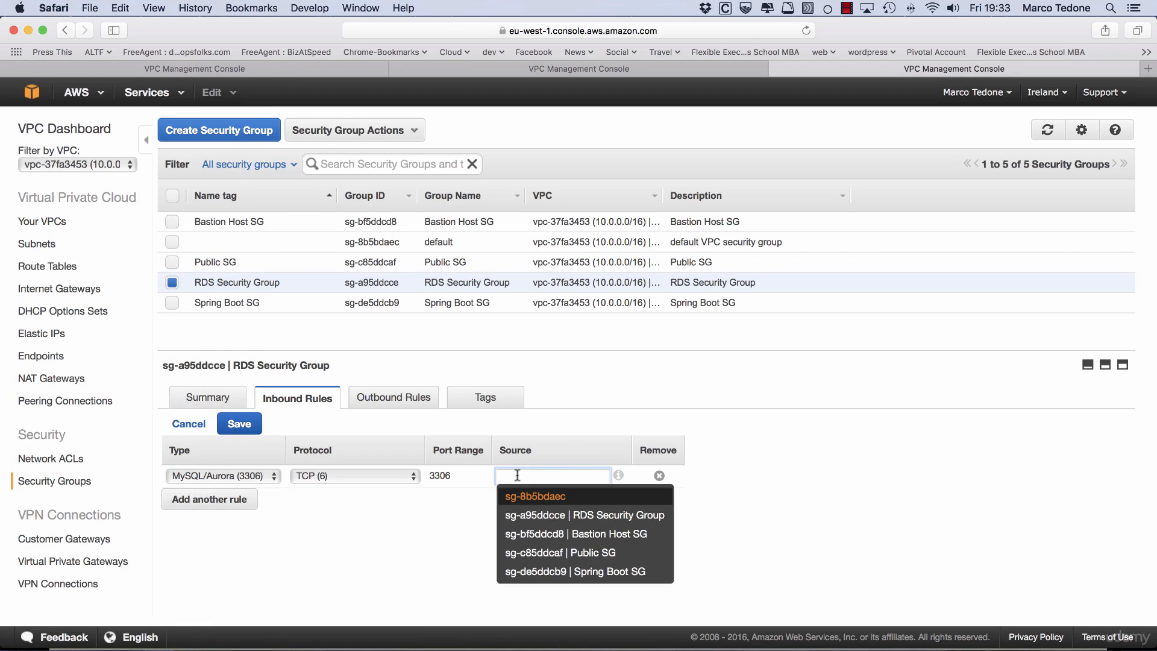
{"action": "left_click", "coordinate": [564, 569]}
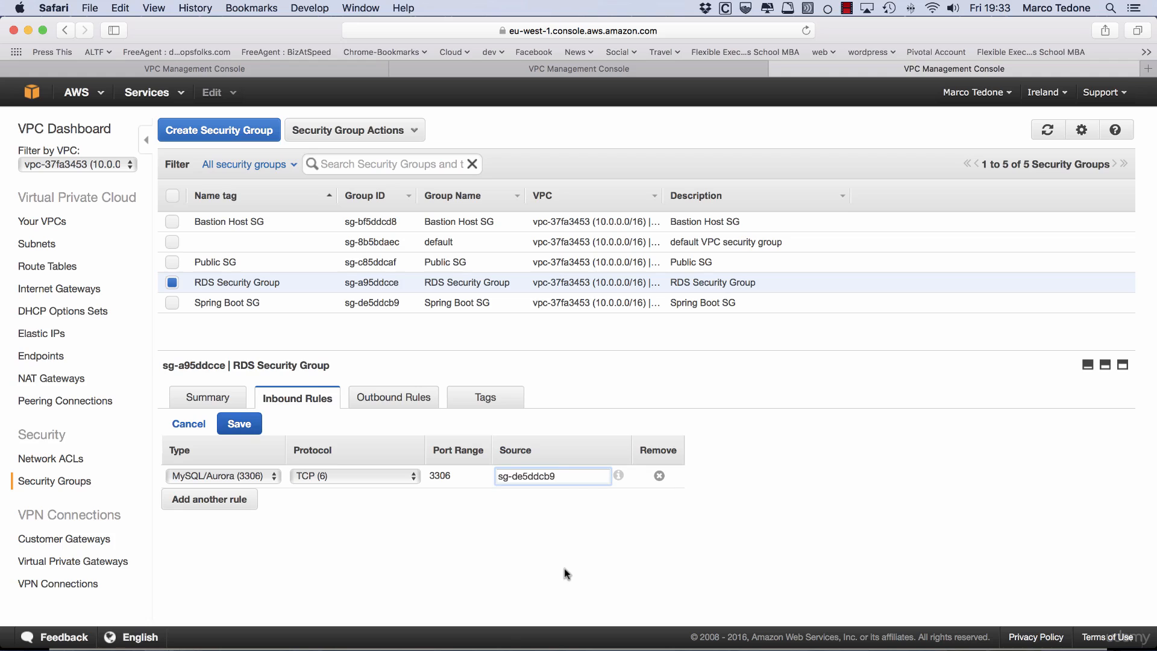
{"action": "left_click", "coordinate": [240, 426]}
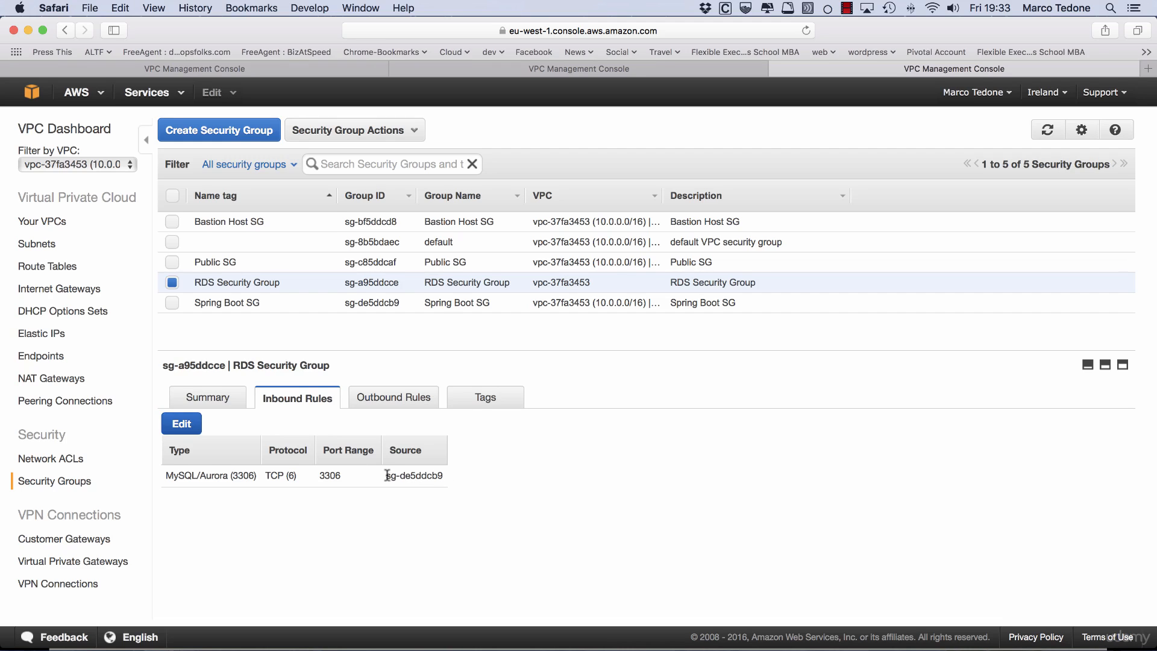
Compare the source ID of the RDS Security Group's inbound rule with the group ID of Spring Boot SG.
{"action": "left_click_drag", "start_coordinate": [387, 475], "coordinate": [445, 475]}
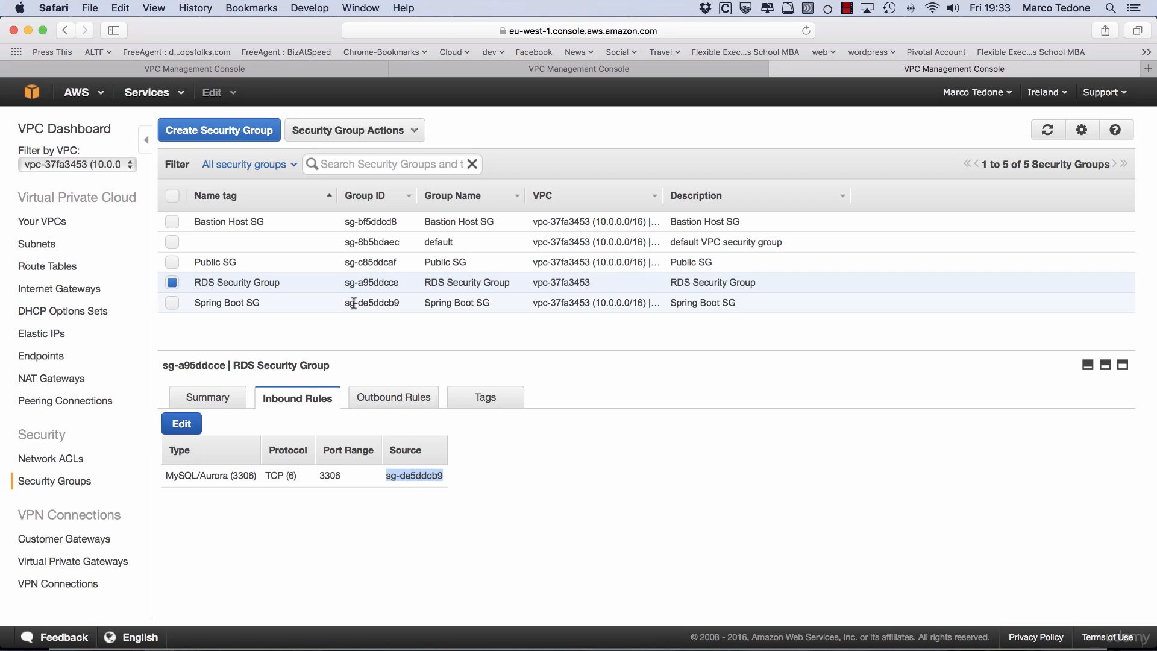
{"action": "left_click_drag", "start_coordinate": [345, 302], "coordinate": [399, 301]}
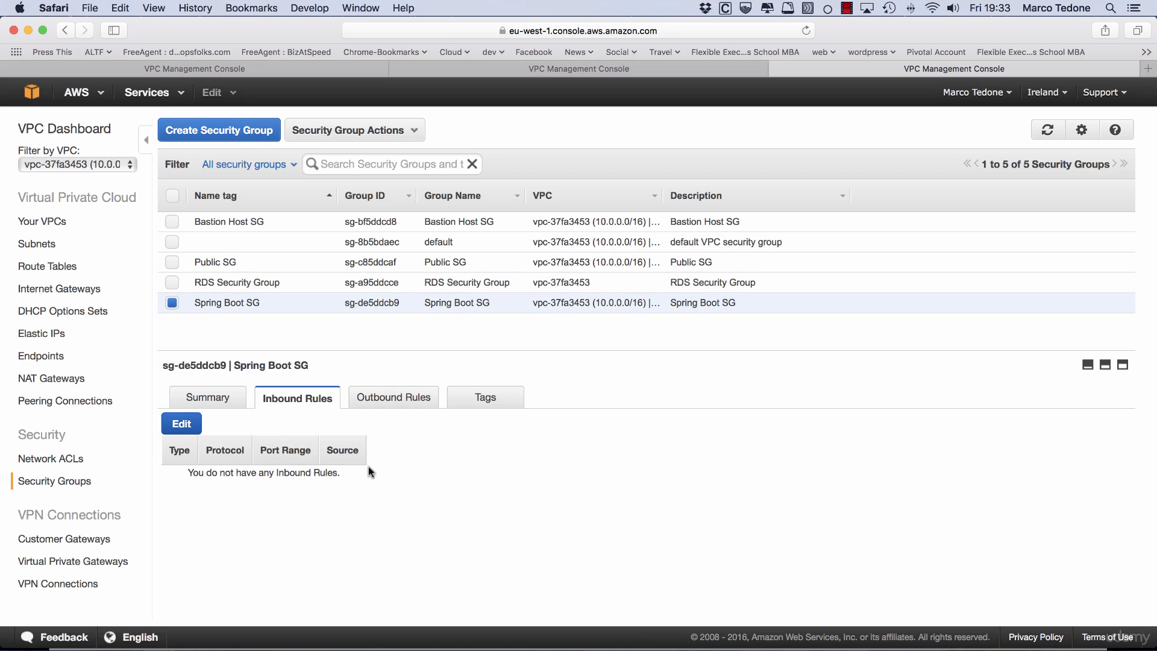
{"action": "left_click", "coordinate": [289, 282]}
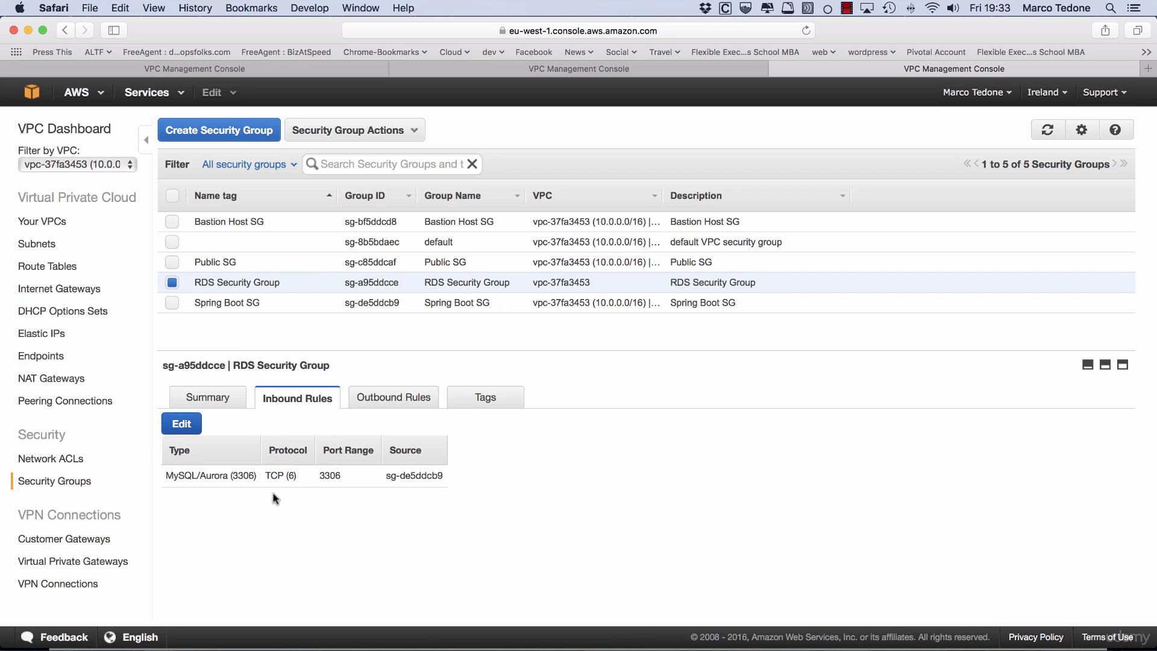
Add an inbound HTTP* (8080) rule to Spring Boot SG with Public SG as its source.
{"action": "left_click", "coordinate": [223, 302]}
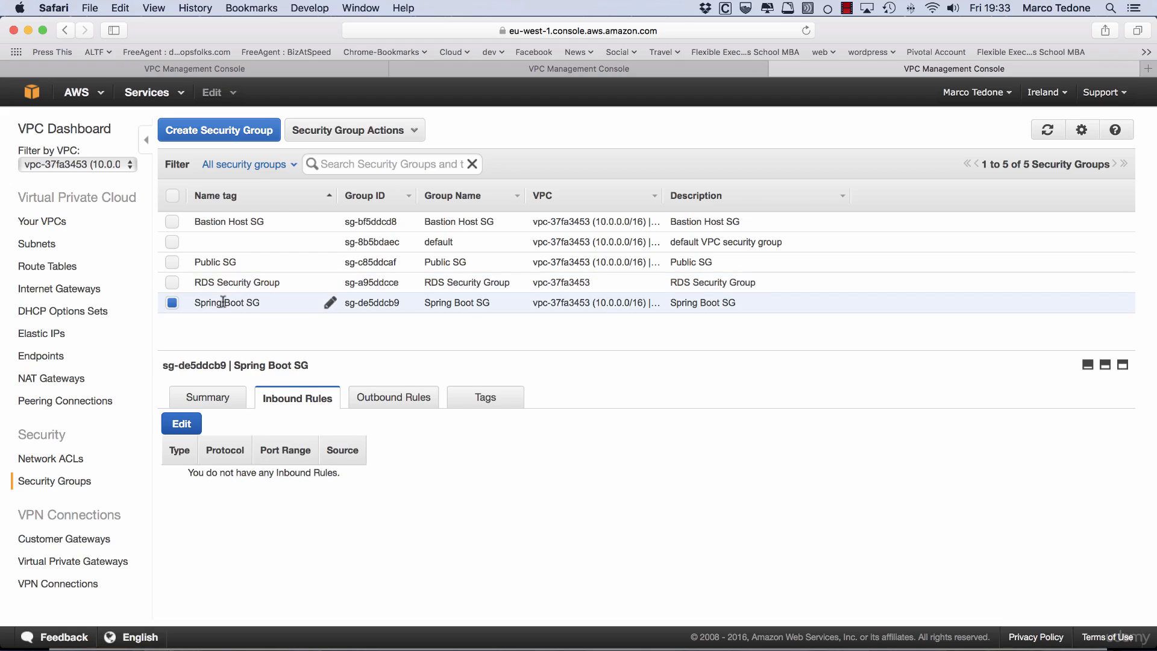
{"action": "left_click", "coordinate": [182, 424]}
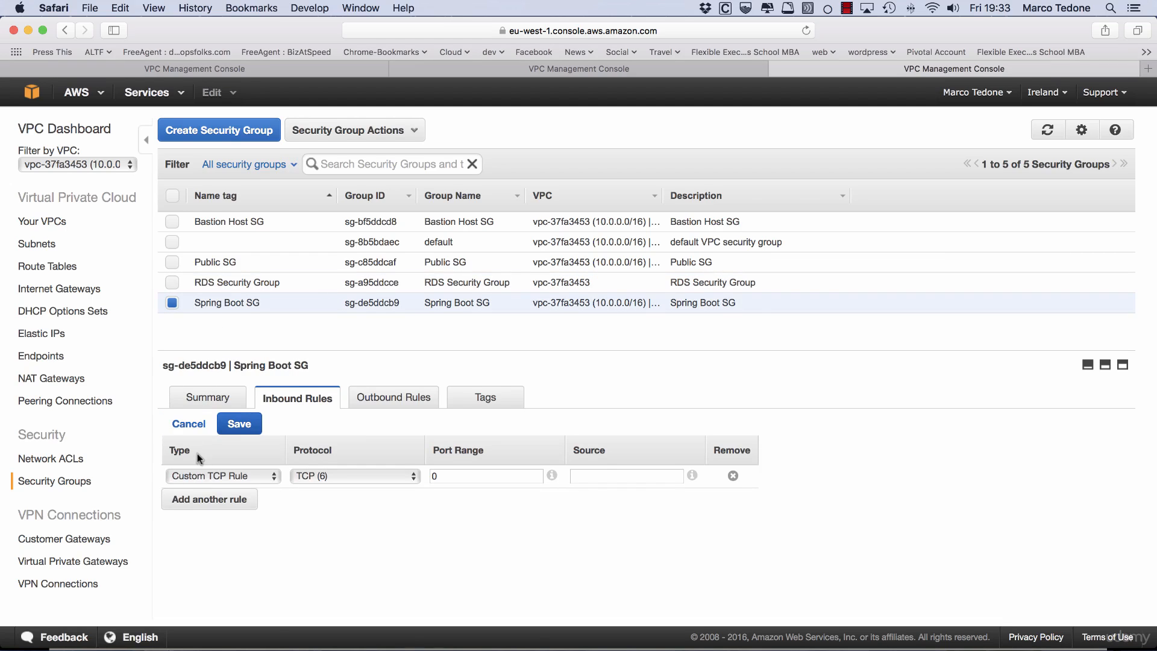
{"action": "left_click", "coordinate": [199, 475]}
{"action": "scroll", "coordinate": [217, 482], "scroll_direction": "down", "scroll_amount": 5}
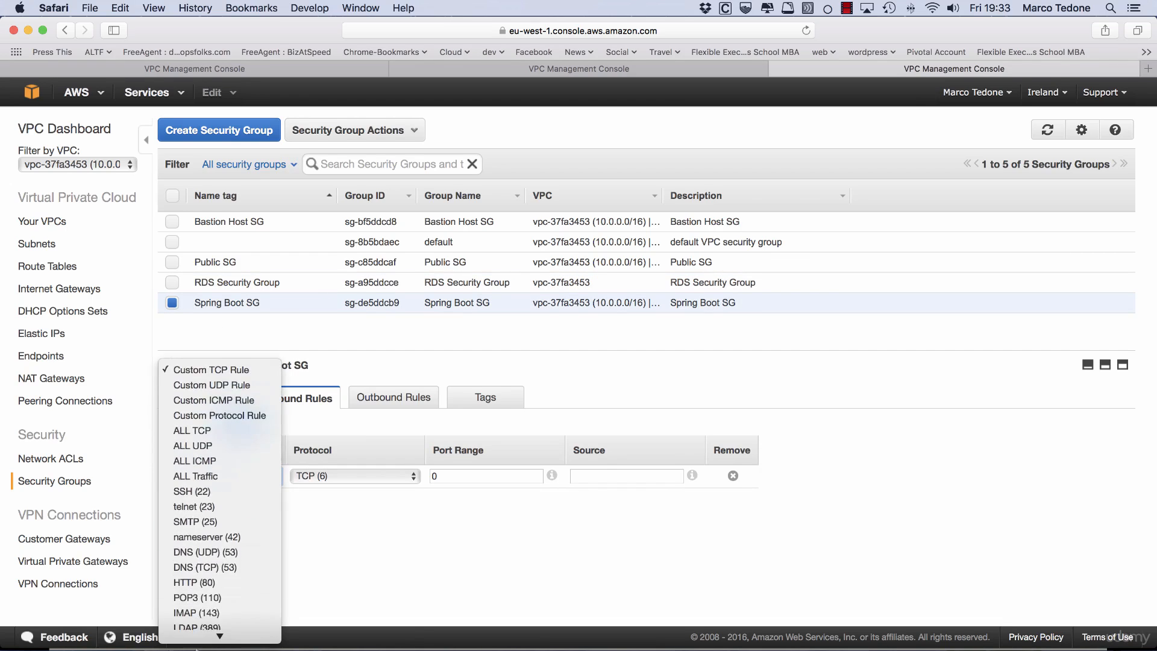
{"action": "scroll", "coordinate": [202, 603], "scroll_direction": "down", "scroll_amount": 2}
{"action": "left_click", "coordinate": [201, 620]}
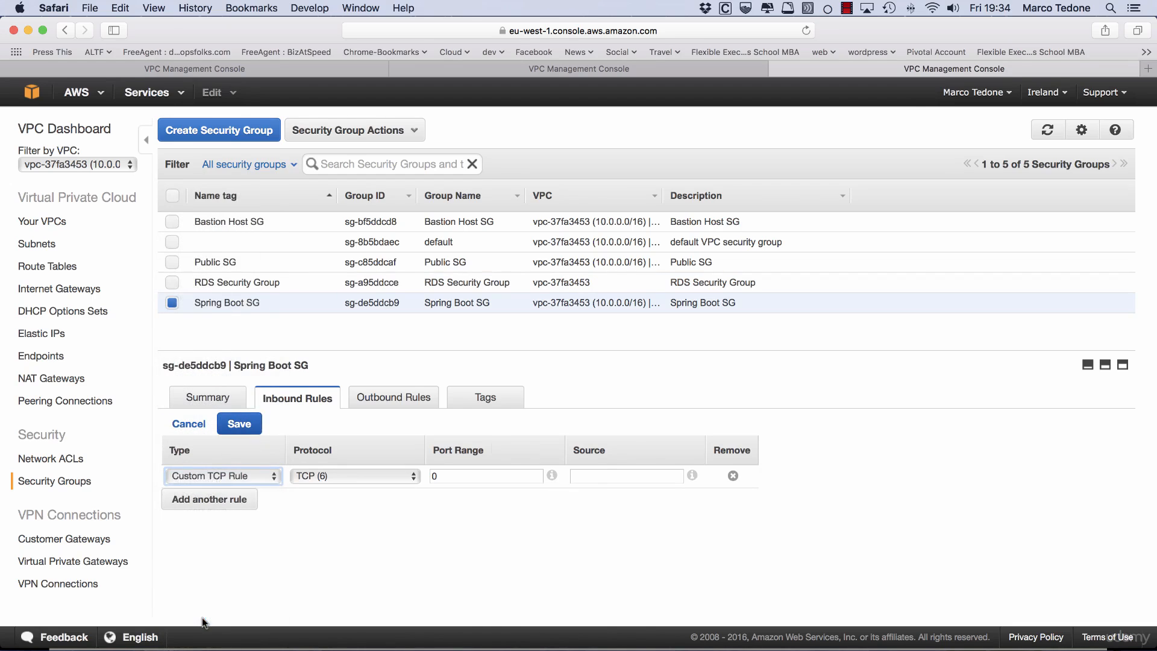
{"action": "left_click", "coordinate": [524, 475]}
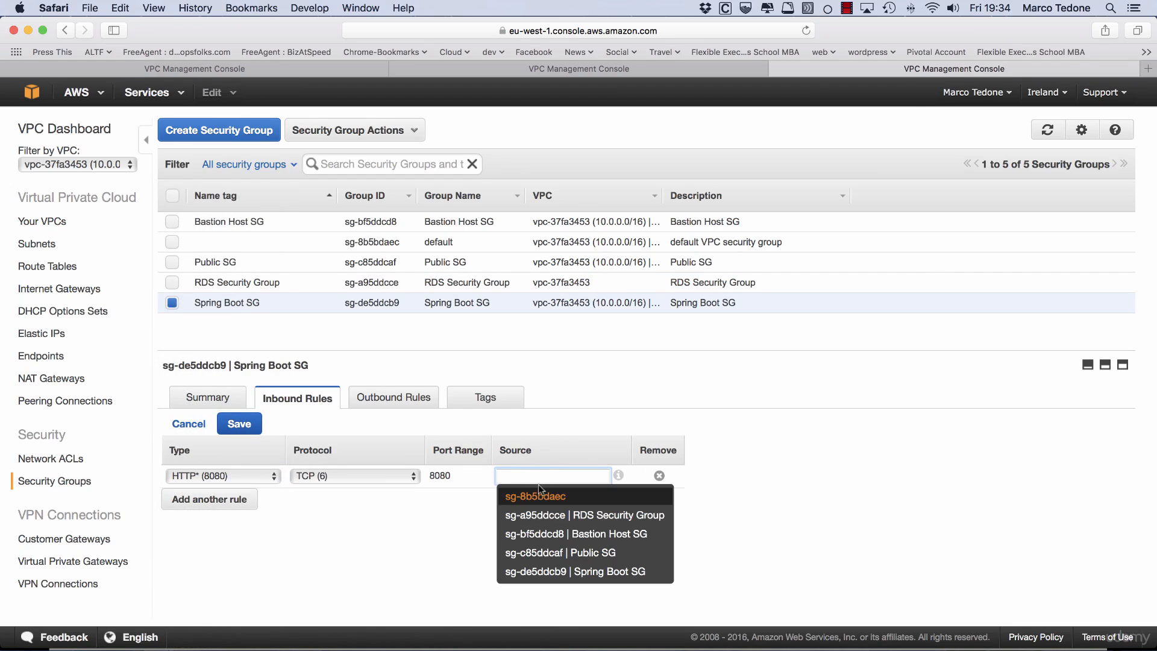
{"action": "left_click", "coordinate": [589, 552]}
Add an inbound SSH (22) rule to Spring Boot SG with Bastion Host SG as source and save the rules.
{"action": "left_click", "coordinate": [193, 499]}
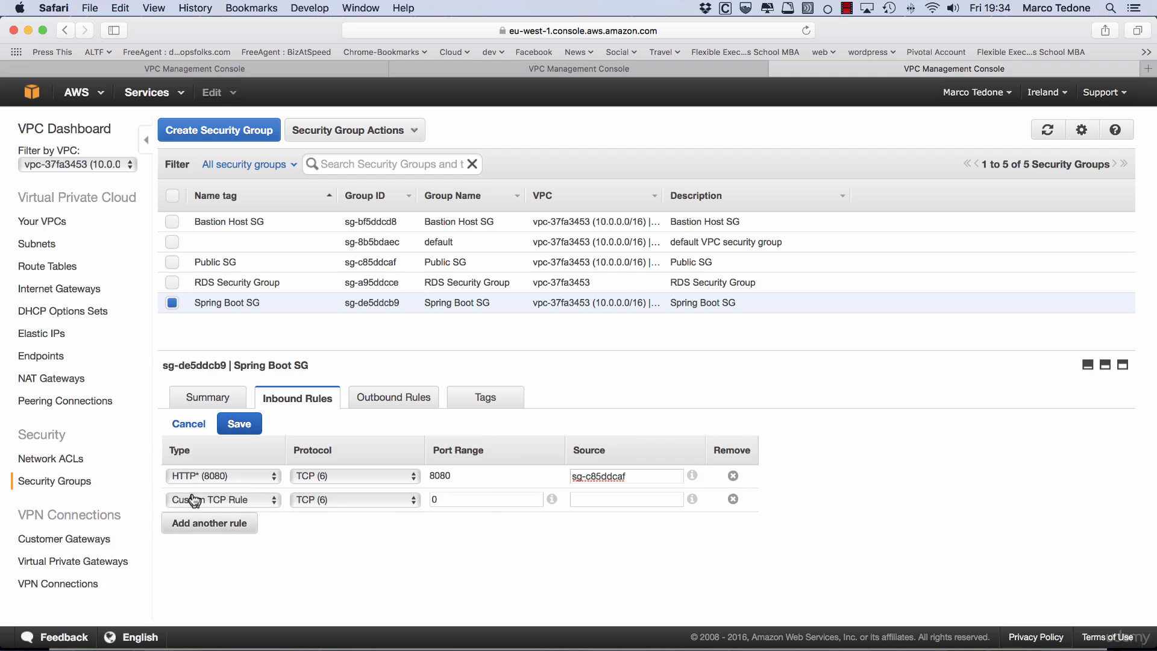
{"action": "left_click", "coordinate": [193, 499]}
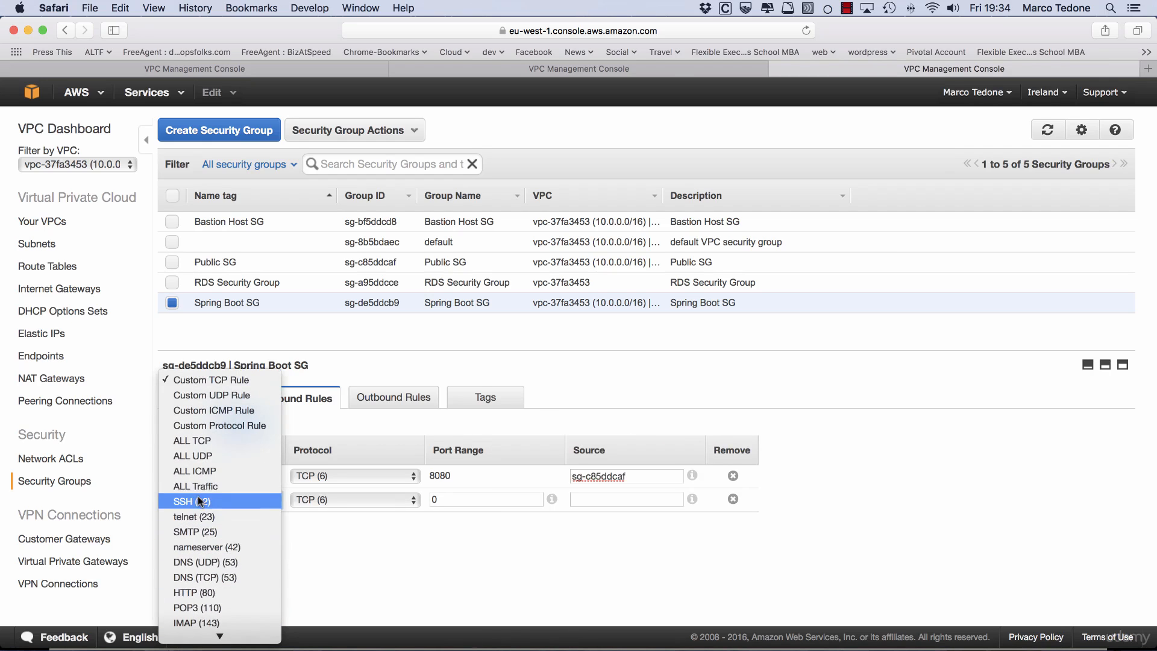
{"action": "left_click", "coordinate": [199, 502]}
{"action": "left_click", "coordinate": [543, 499]}
{"action": "left_click", "coordinate": [592, 557]}
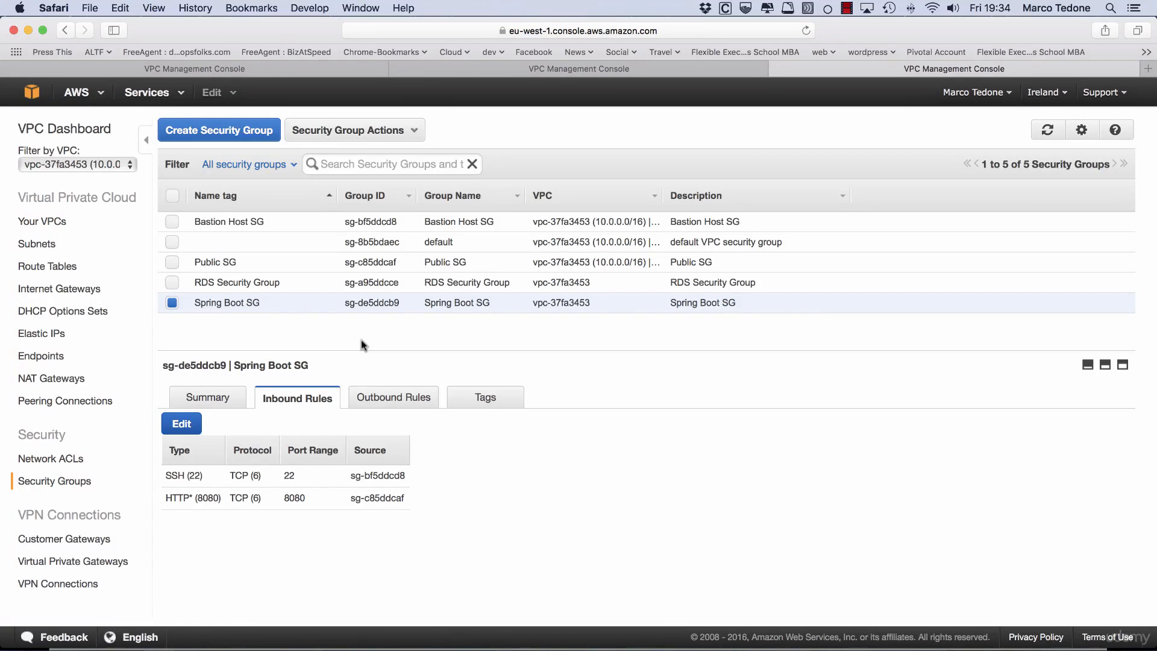
Add an inbound HTTP (80) rule to Public SG with source 0.0.0.0/0.
{"action": "left_click", "coordinate": [229, 262]}
{"action": "left_click", "coordinate": [184, 424]}
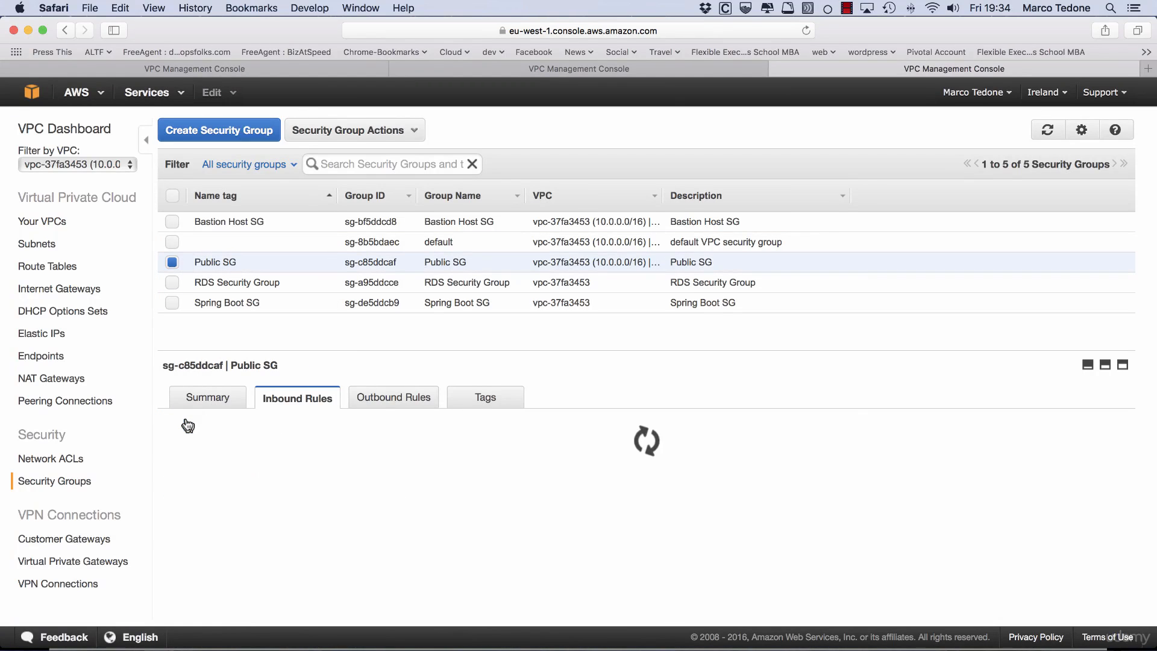
{"action": "left_click", "coordinate": [206, 476]}
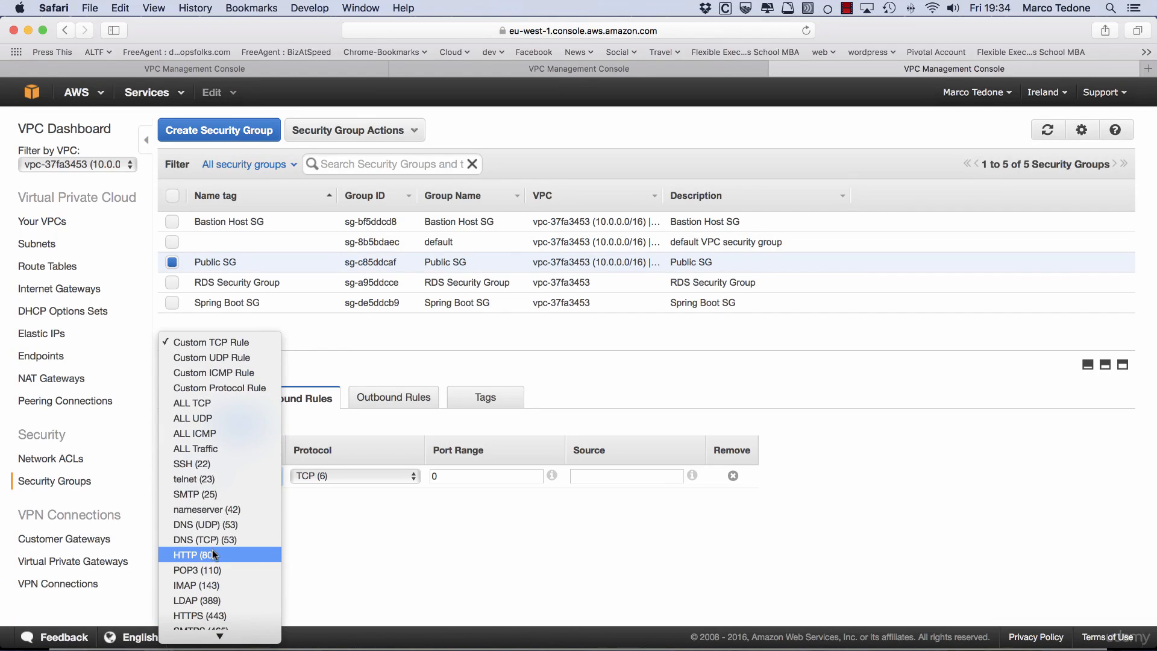
{"action": "left_click", "coordinate": [211, 554]}
{"action": "left_click", "coordinate": [512, 475]}
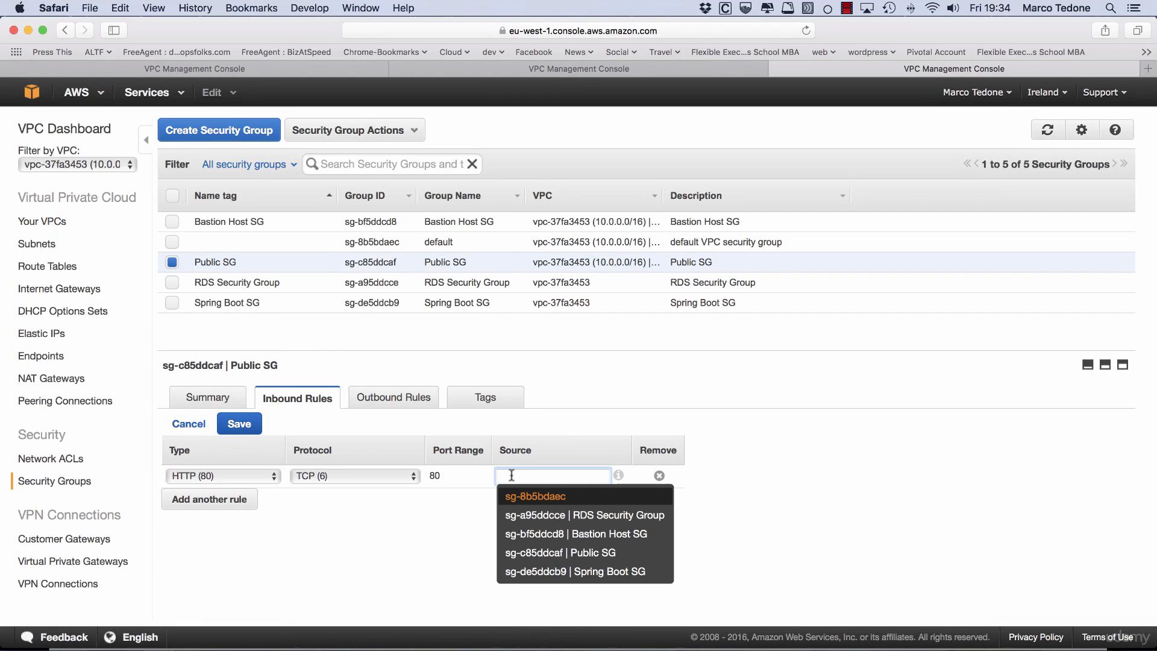
{"action": "type", "text": "0.0.0.0"}
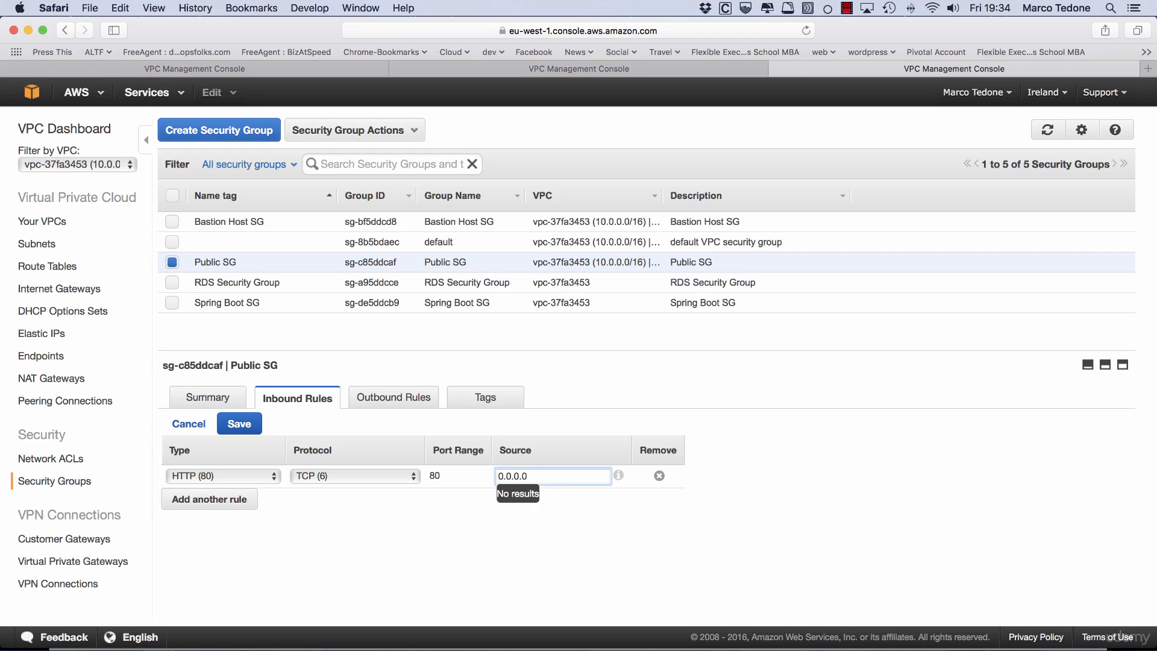
{"action": "type", "text": "/0"}
Add an inbound HTTPS (443) rule to Public SG with source 0.0.0.0/0.
{"action": "left_click", "coordinate": [228, 500]}
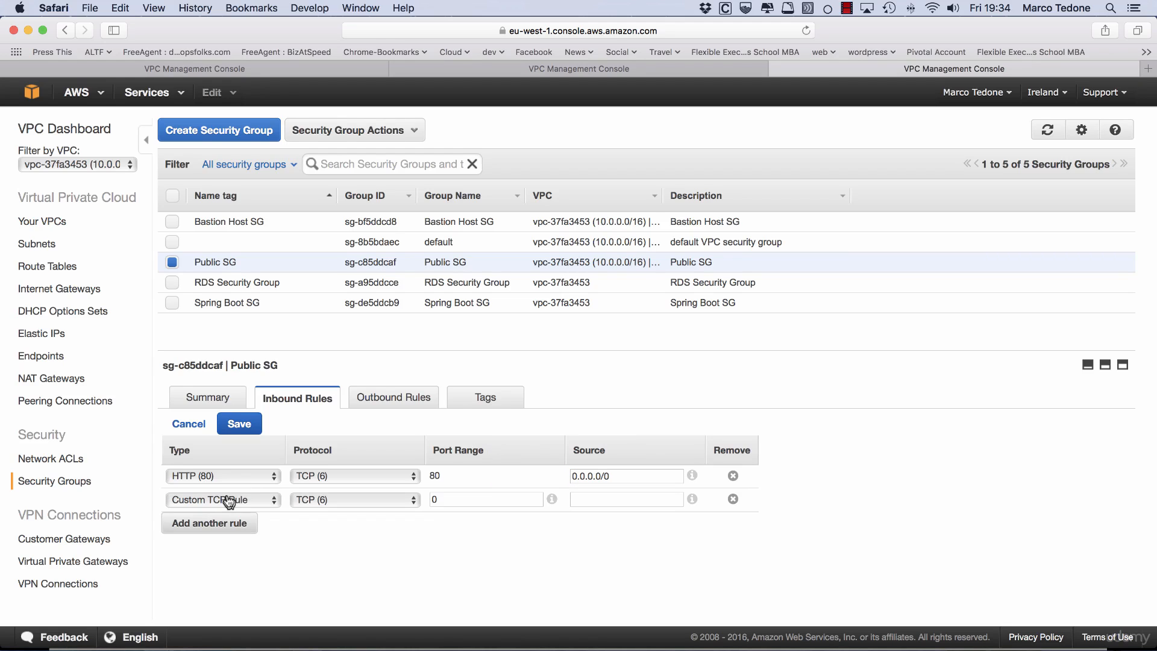
{"action": "left_click", "coordinate": [228, 499]}
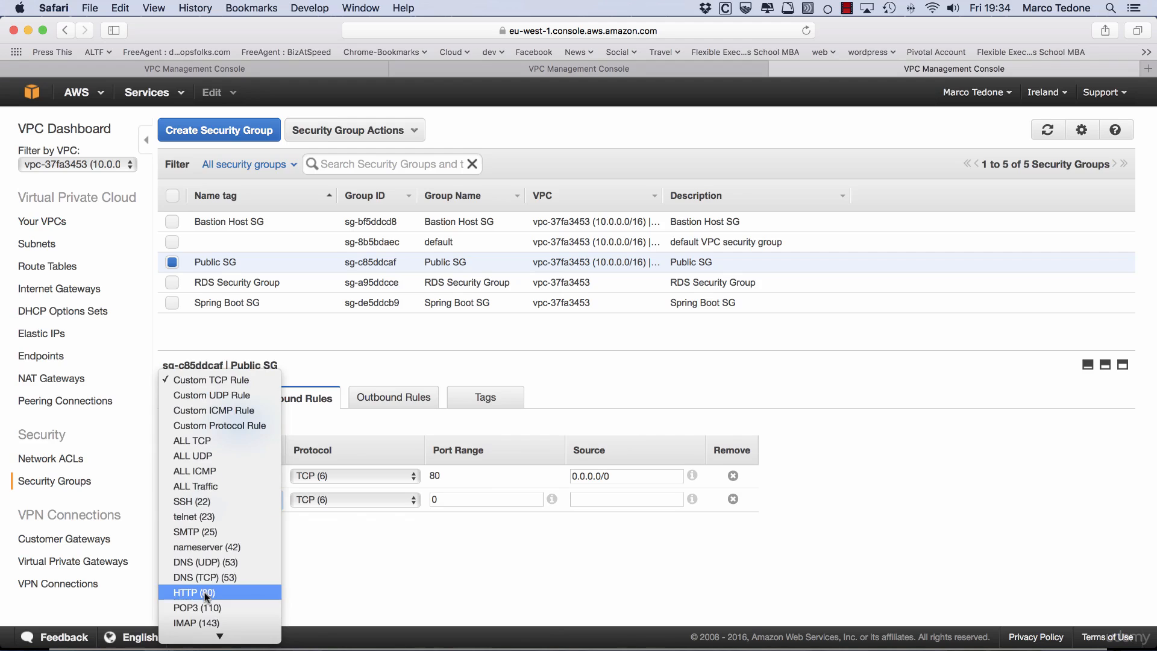
{"action": "scroll", "coordinate": [205, 592], "scroll_direction": "down", "scroll_amount": 3}
{"action": "left_click", "coordinate": [203, 600]}
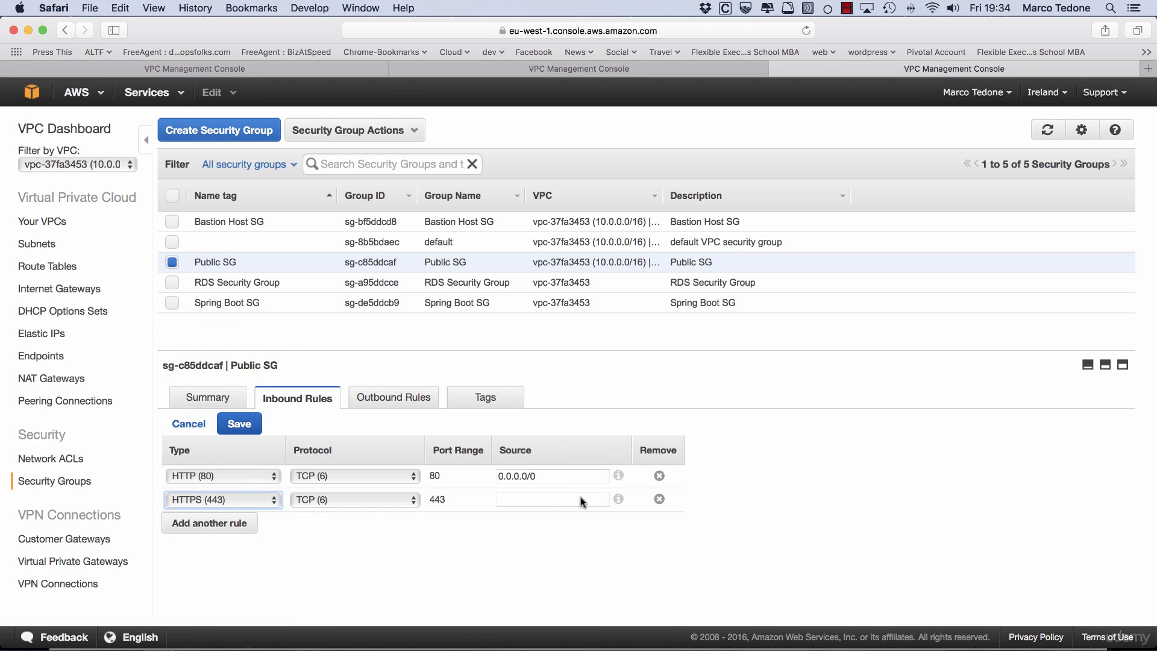
{"action": "left_click", "coordinate": [539, 499]}
{"action": "type", "text": "0.0.0"}
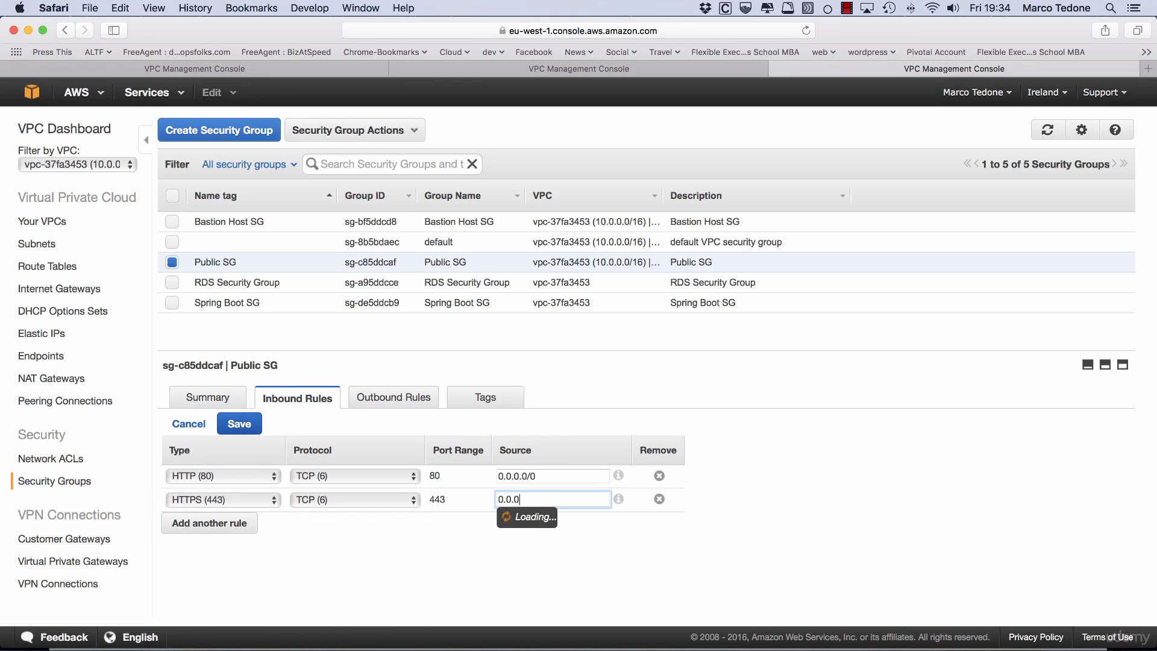
{"action": "type", "text": ".0/0"}
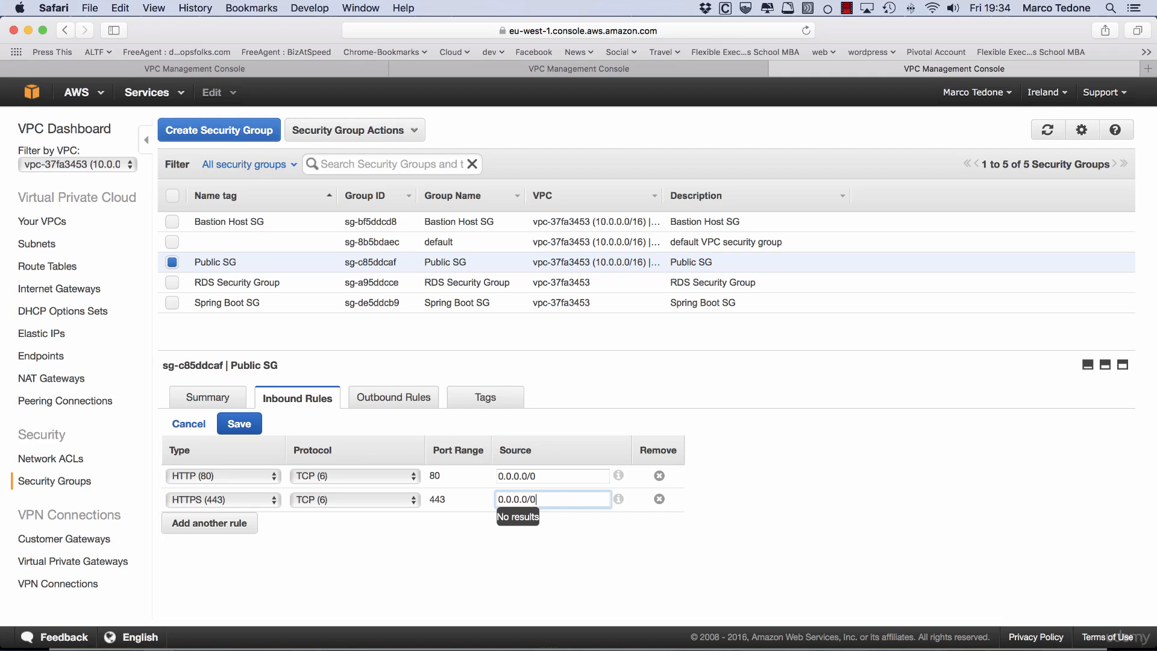
{"action": "left_click", "coordinate": [416, 550]}
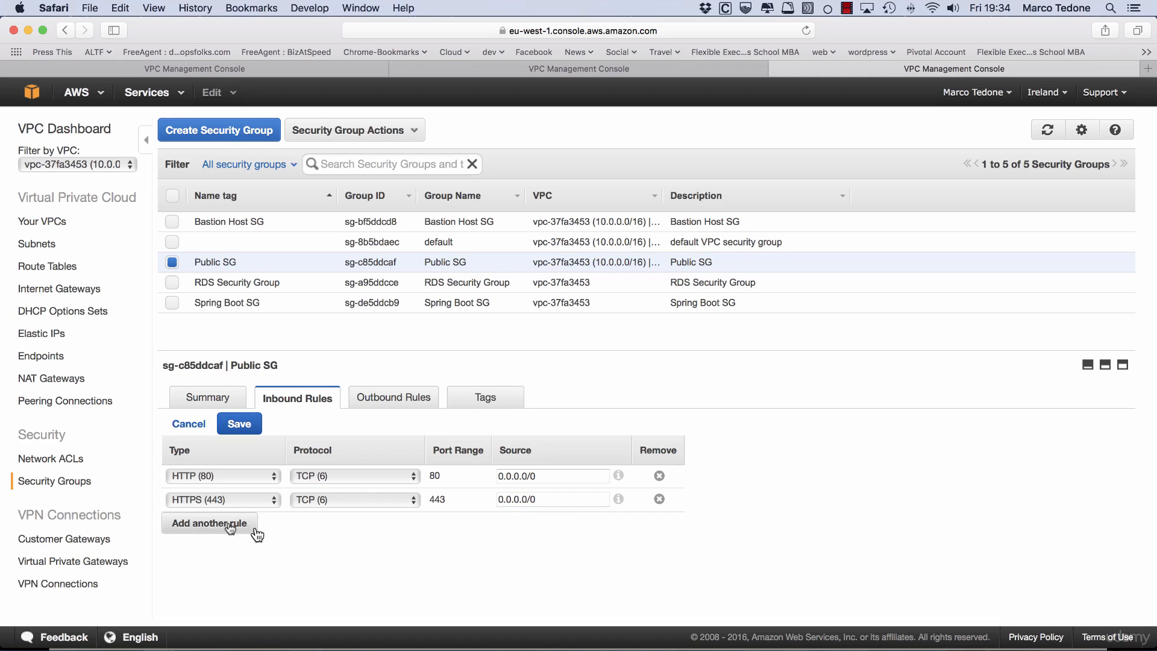
Add another inbound rule of type SSH (22) to Public SG.
{"action": "left_click", "coordinate": [198, 530]}
{"action": "left_click", "coordinate": [182, 524]}
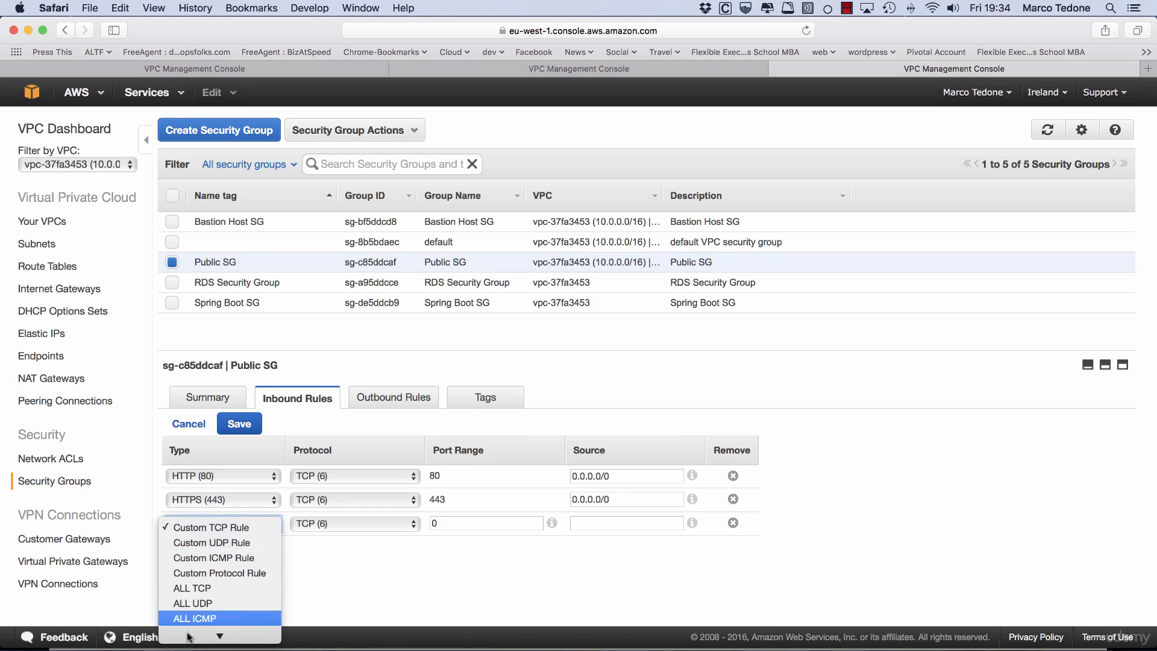
{"action": "left_click", "coordinate": [212, 501]}
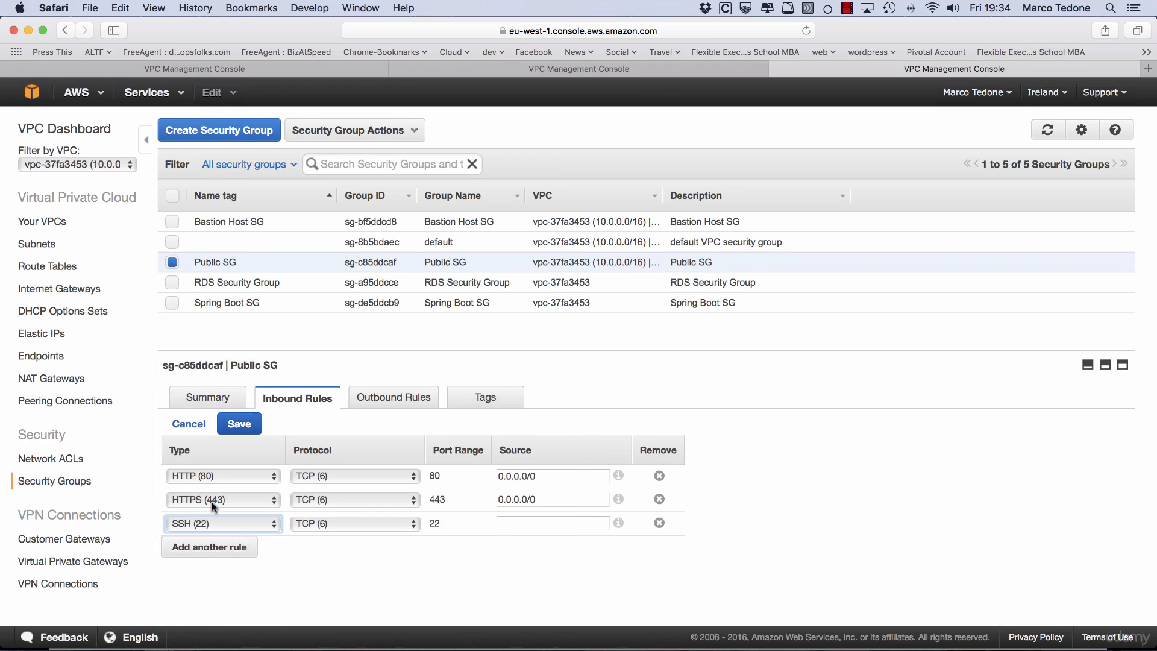
Look up this machine's public IP address on whatismyip.com and copy it.
{"action": "left_click", "coordinate": [664, 67]}
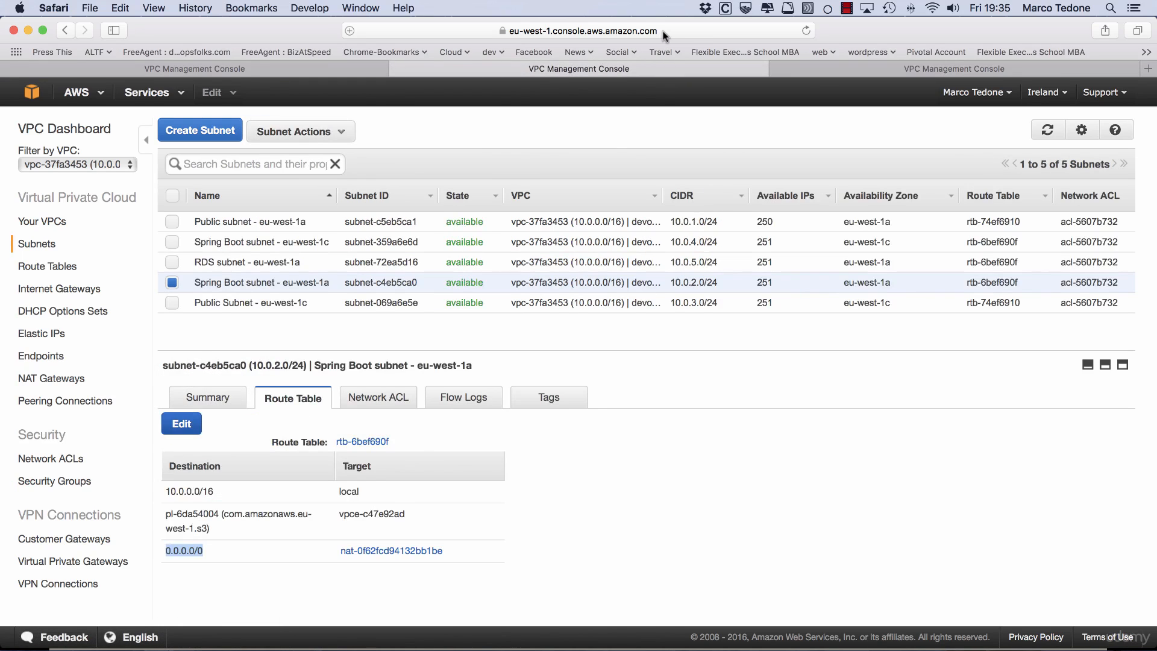
{"action": "left_click", "coordinate": [663, 31]}
{"action": "type", "text": "whatismyip.com"}
{"action": "key", "text": "Return"}
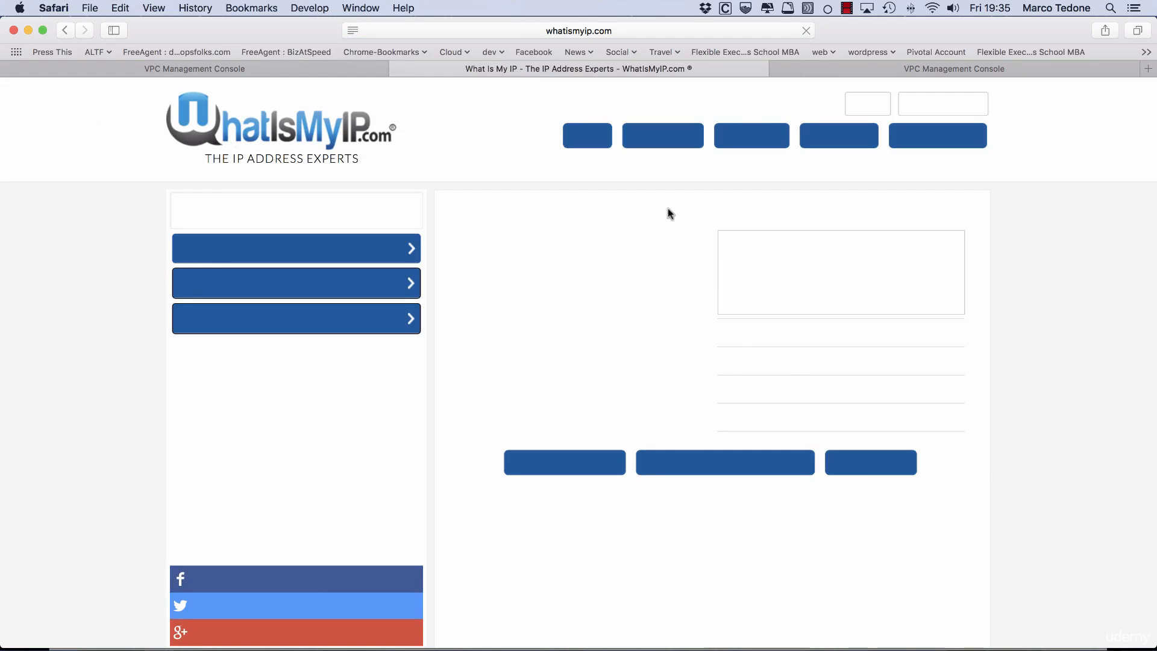
{"action": "left_click_drag", "start_coordinate": [770, 290], "coordinate": [913, 290]}
{"action": "right_click", "coordinate": [897, 291]}
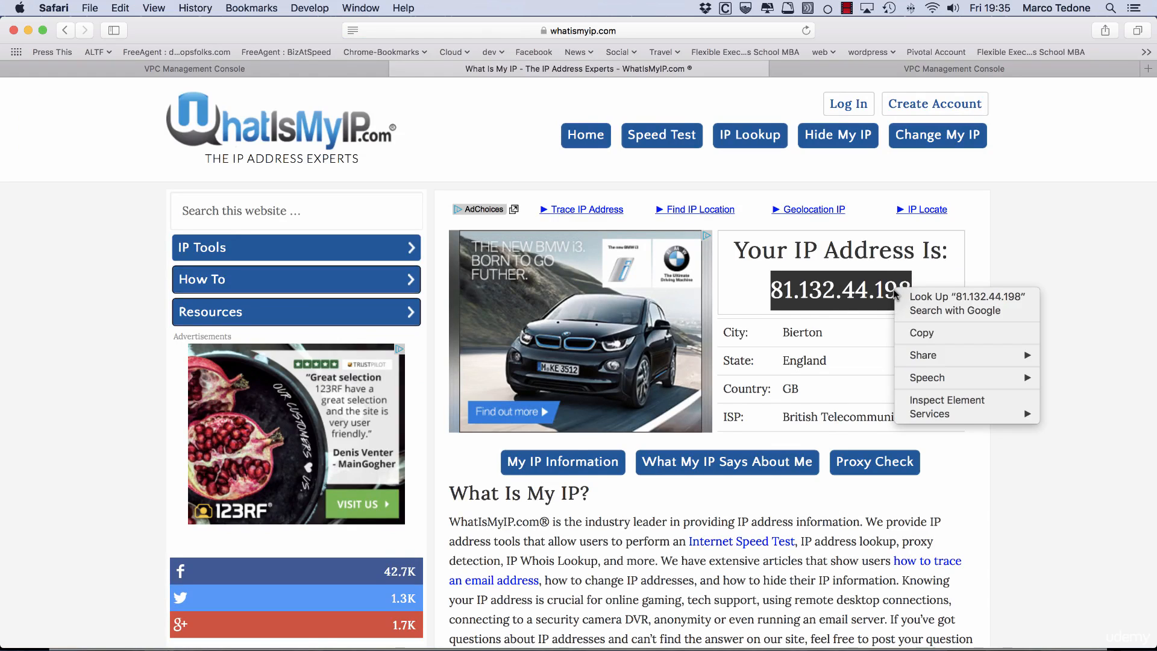
{"action": "left_click", "coordinate": [922, 333]}
Set the source of Public SG's SSH (22) rule to the copied public IP address with /32 and save the rules.
{"action": "left_click", "coordinate": [883, 67]}
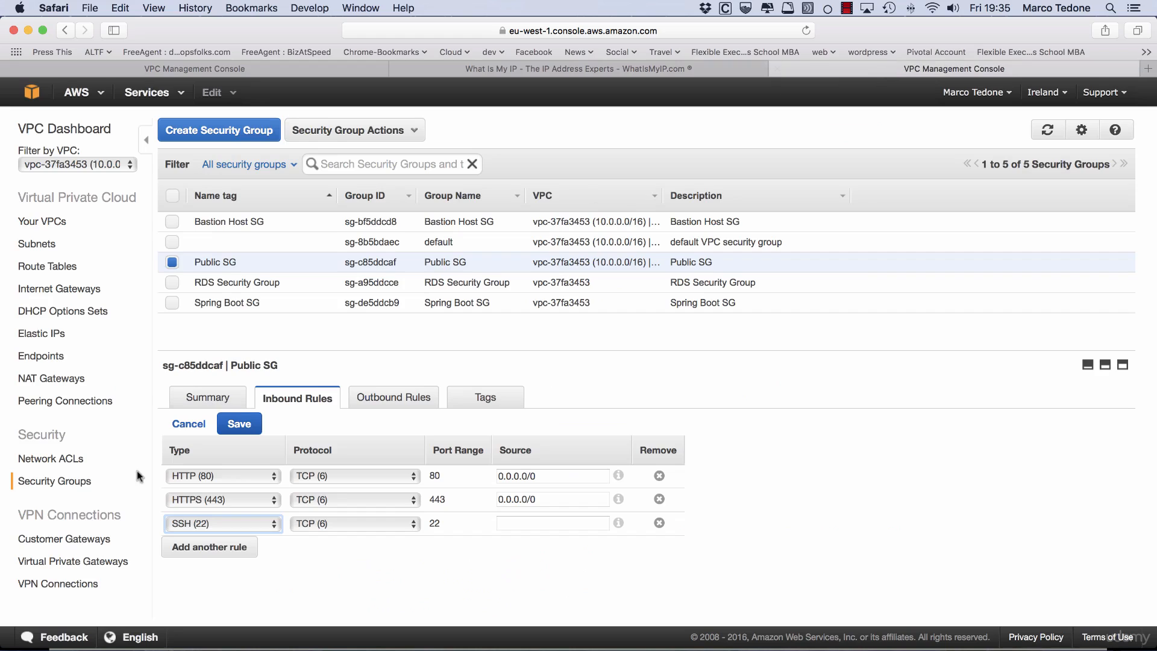
{"action": "left_click", "coordinate": [519, 524]}
{"action": "key", "text": "super+v"}
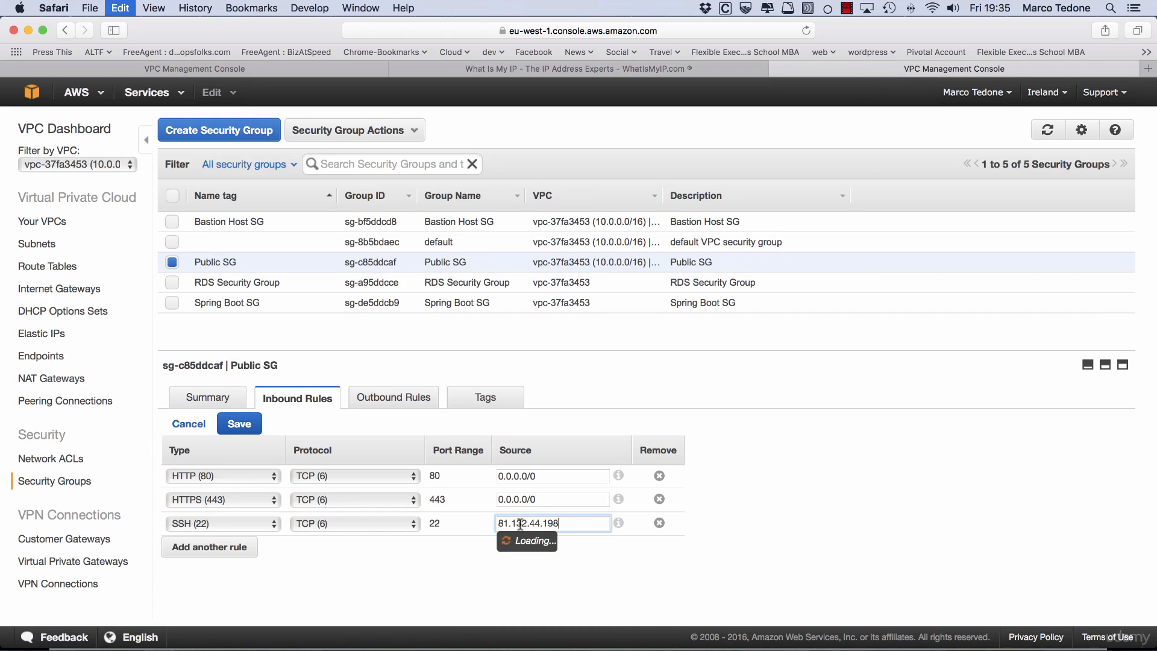
{"action": "type", "text": "/32"}
{"action": "left_click", "coordinate": [584, 579]}
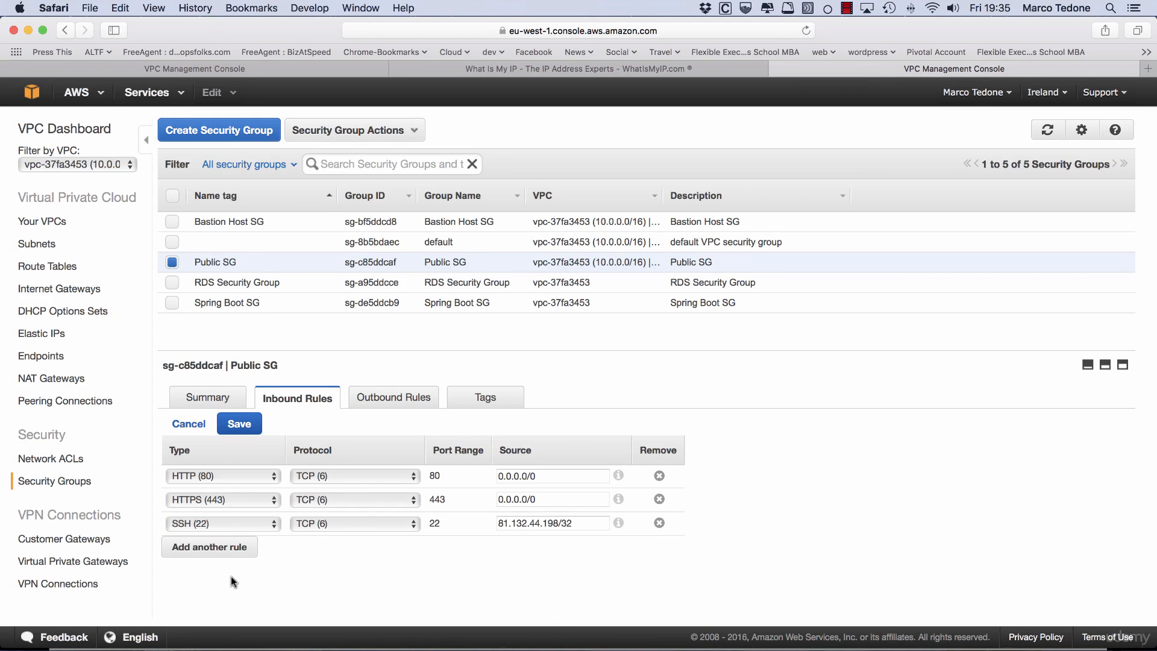
{"action": "left_click", "coordinate": [240, 425]}
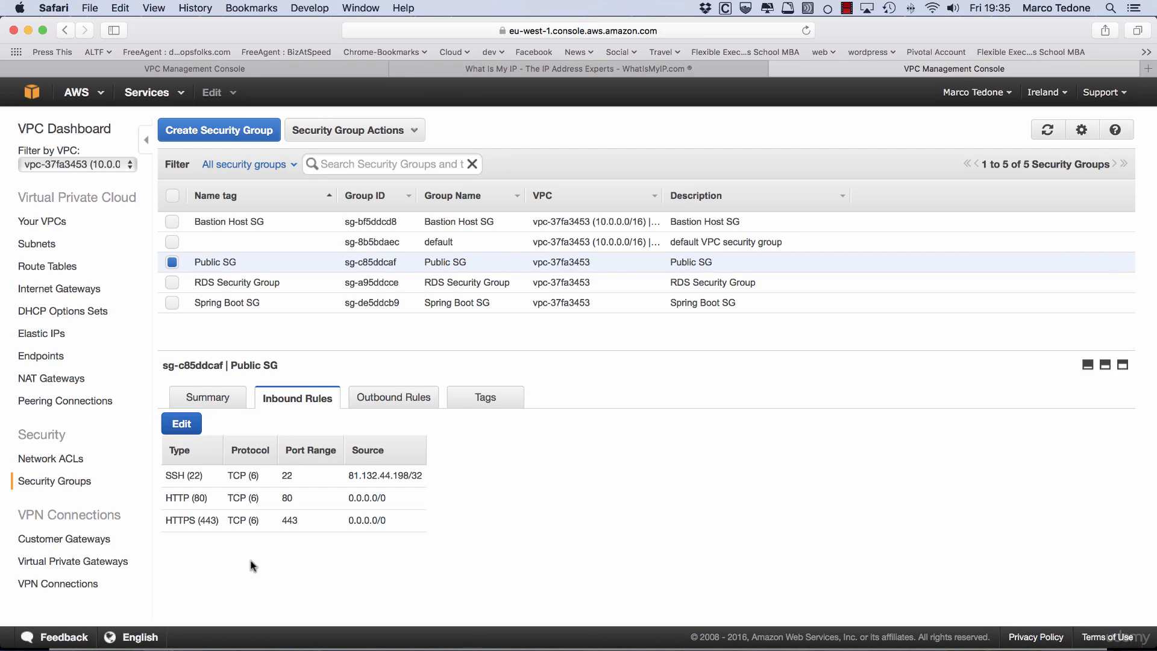
Add an inbound SSH (22) rule to Bastion Host SG with the copied public IP address and /32 as source, and save it.
{"action": "left_click", "coordinate": [229, 222]}
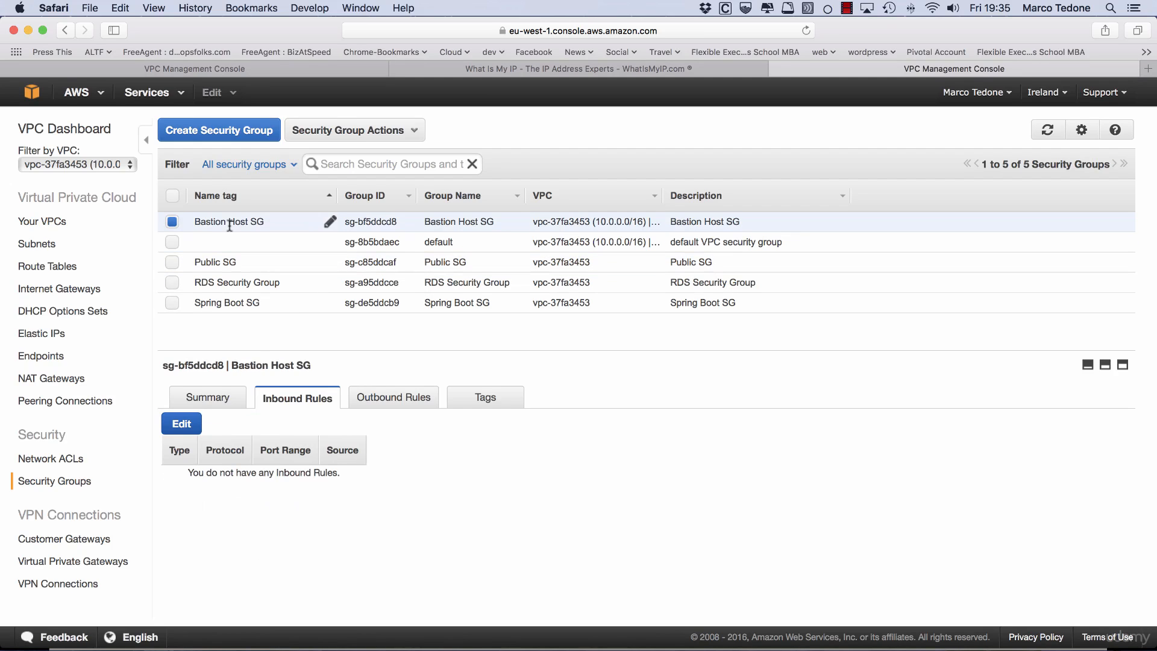
{"action": "left_click", "coordinate": [182, 424]}
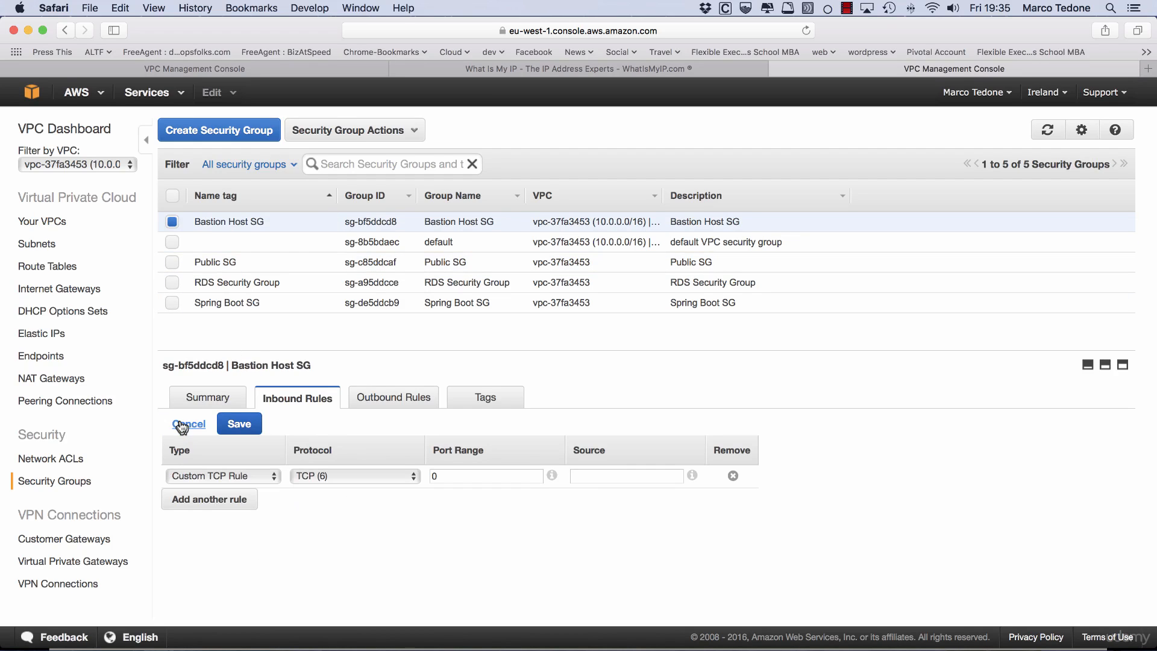
{"action": "left_click", "coordinate": [205, 477]}
{"action": "left_click", "coordinate": [191, 601]}
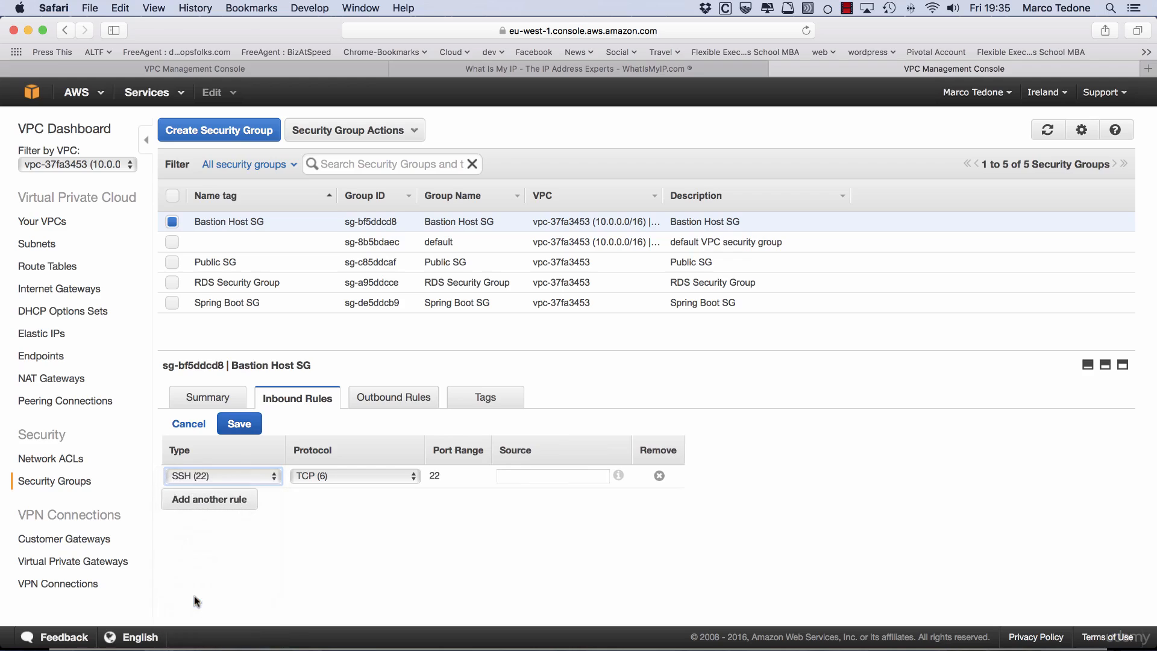
{"action": "left_click", "coordinate": [530, 476]}
{"action": "key", "text": "super+v"}
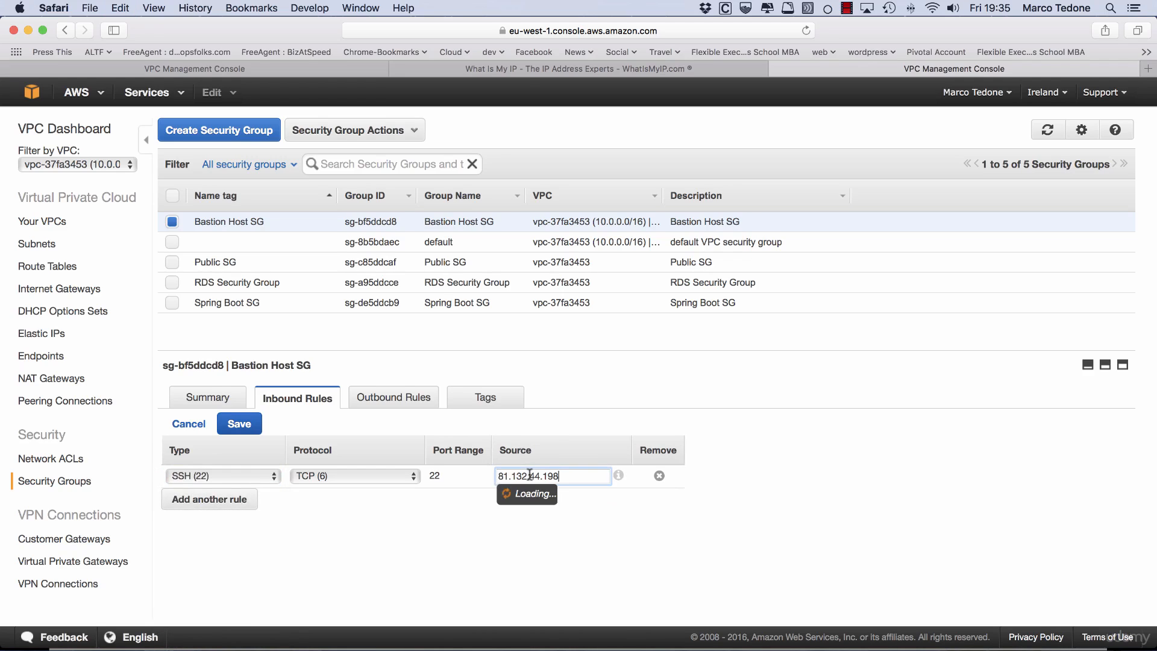
{"action": "key", "text": "Return"}
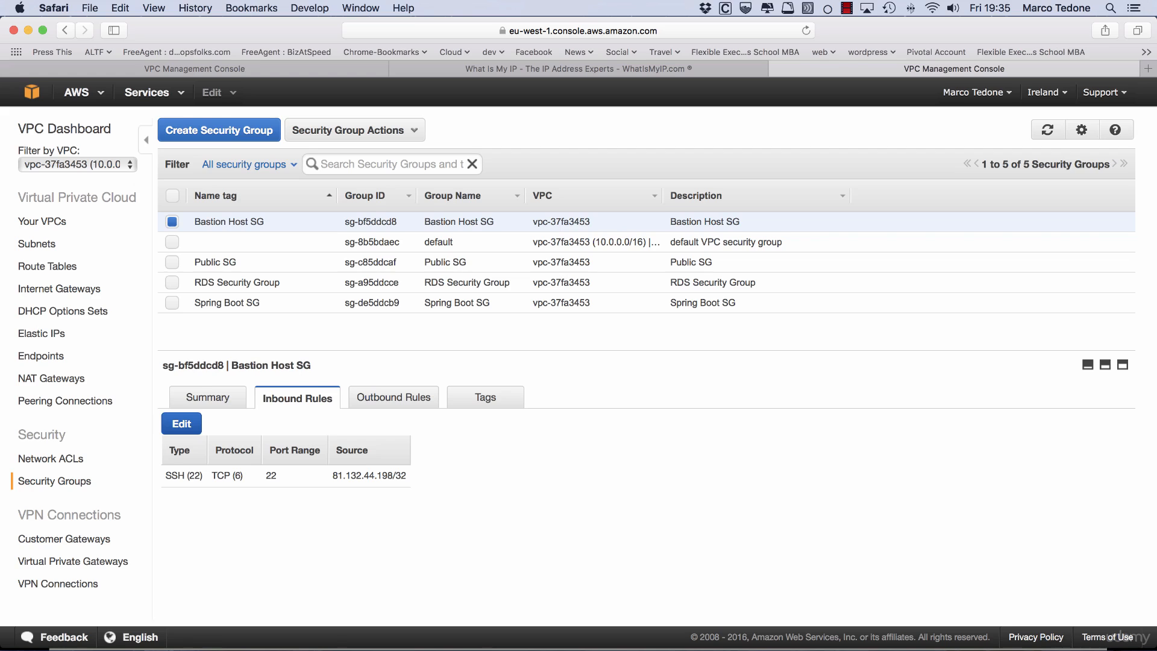
Switch to PowerPoint to review the AWS architecture slide of the VPC, and return to the VPC console in Safari.
{"action": "mouse_move", "coordinate": [506, 630]}
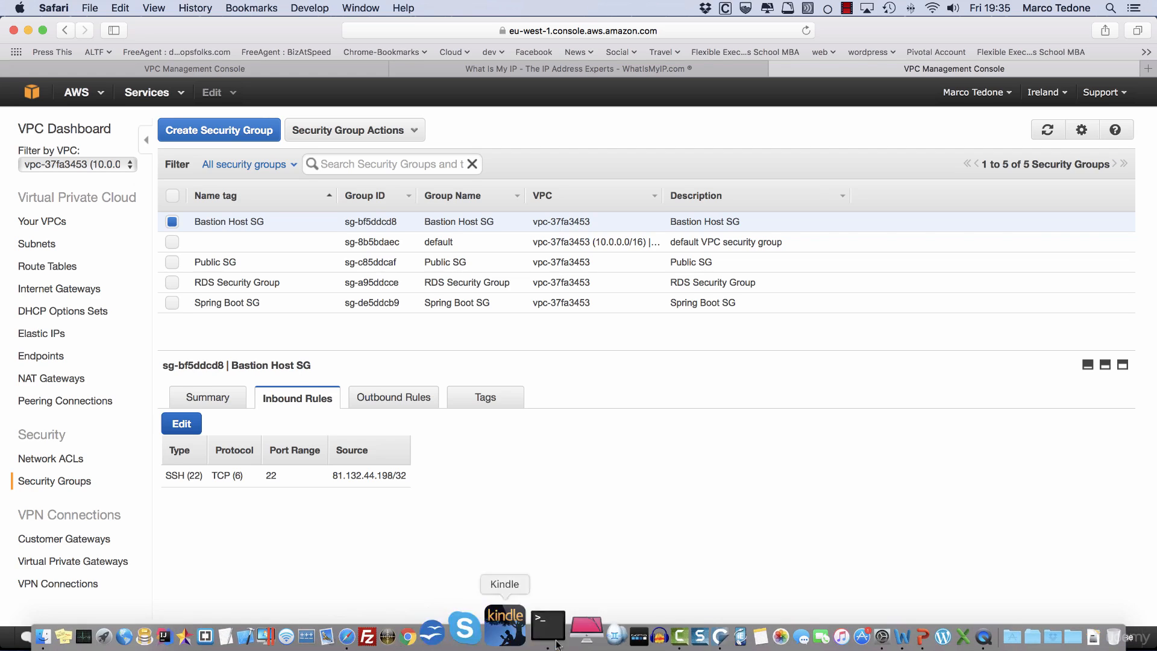
{"action": "left_click", "coordinate": [921, 632]}
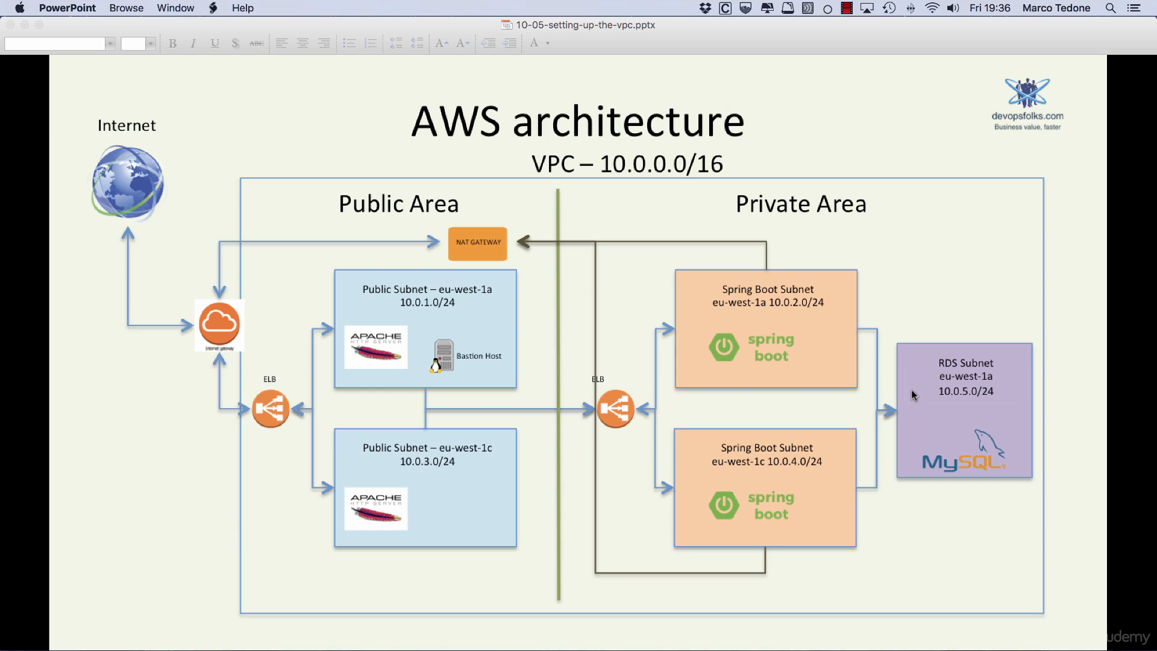
{"action": "key", "text": "super+Tab"}
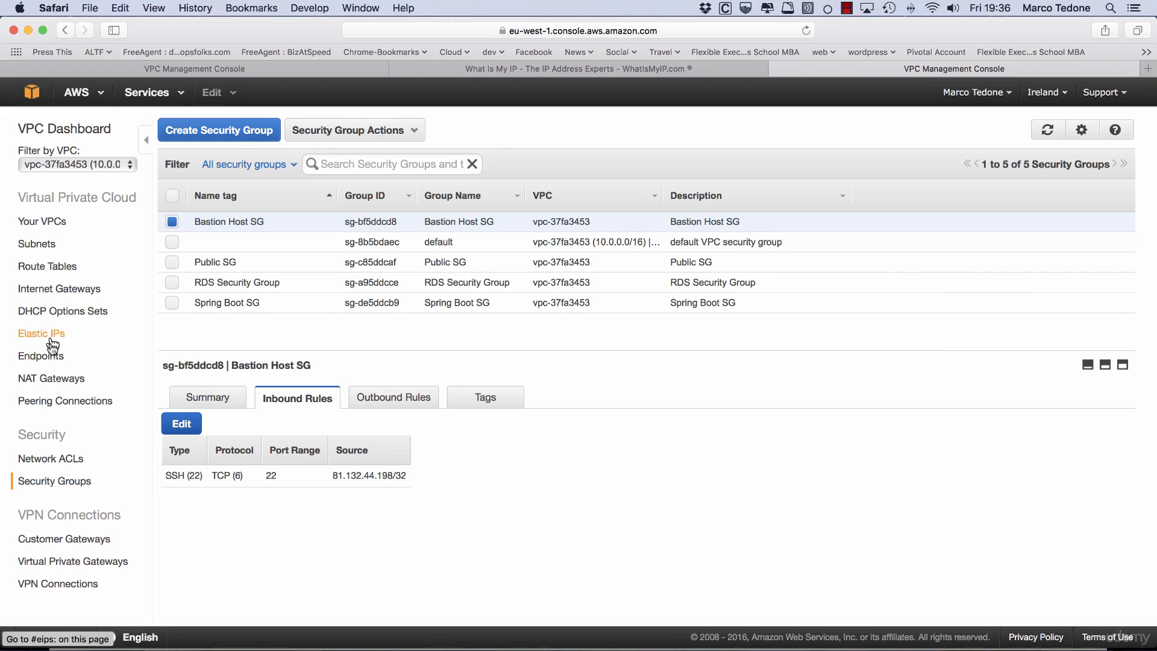
Delete the VPC's NAT gateway.
{"action": "left_click", "coordinate": [53, 381]}
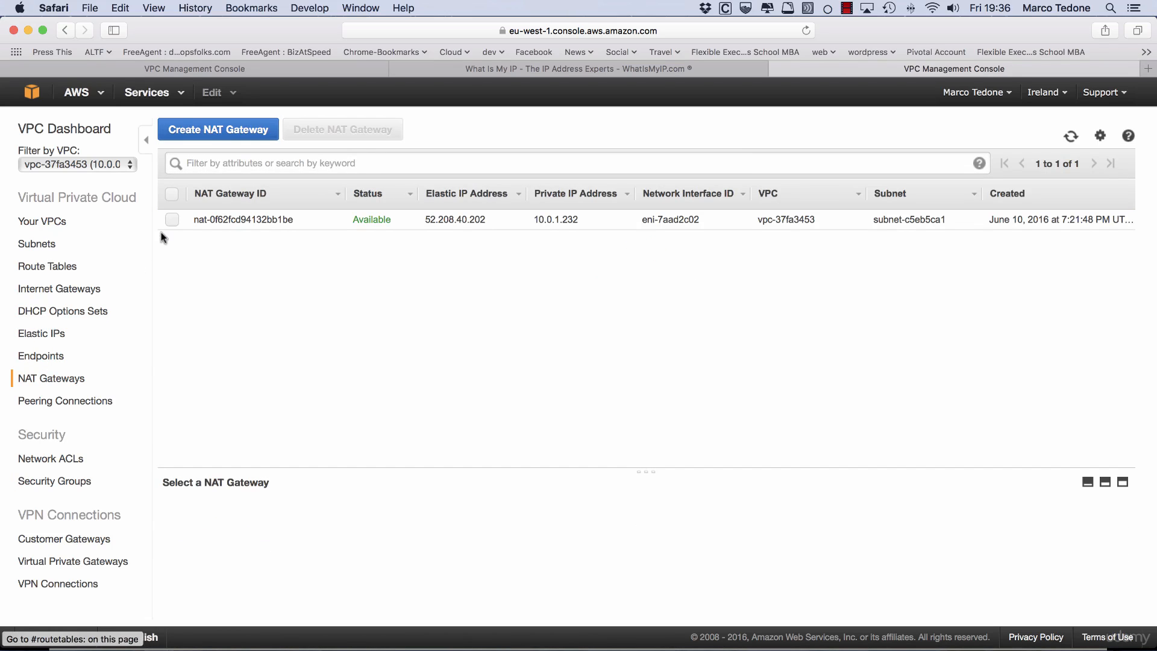
{"action": "left_click", "coordinate": [173, 219]}
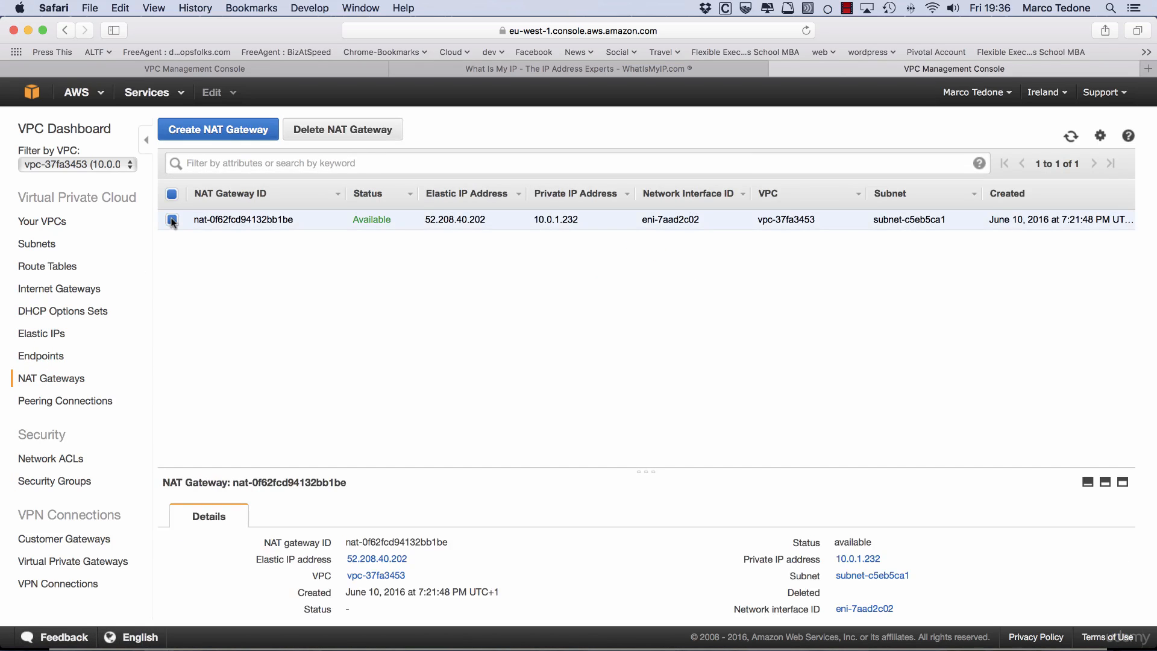
{"action": "left_click", "coordinate": [365, 132]}
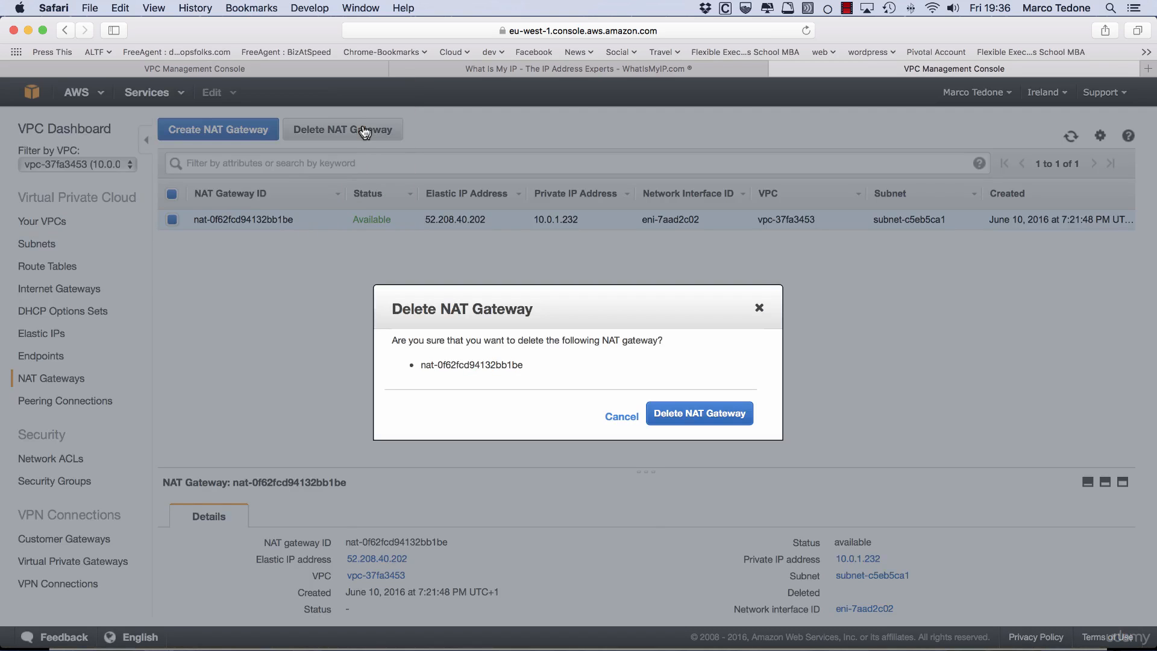
{"action": "left_click", "coordinate": [683, 415]}
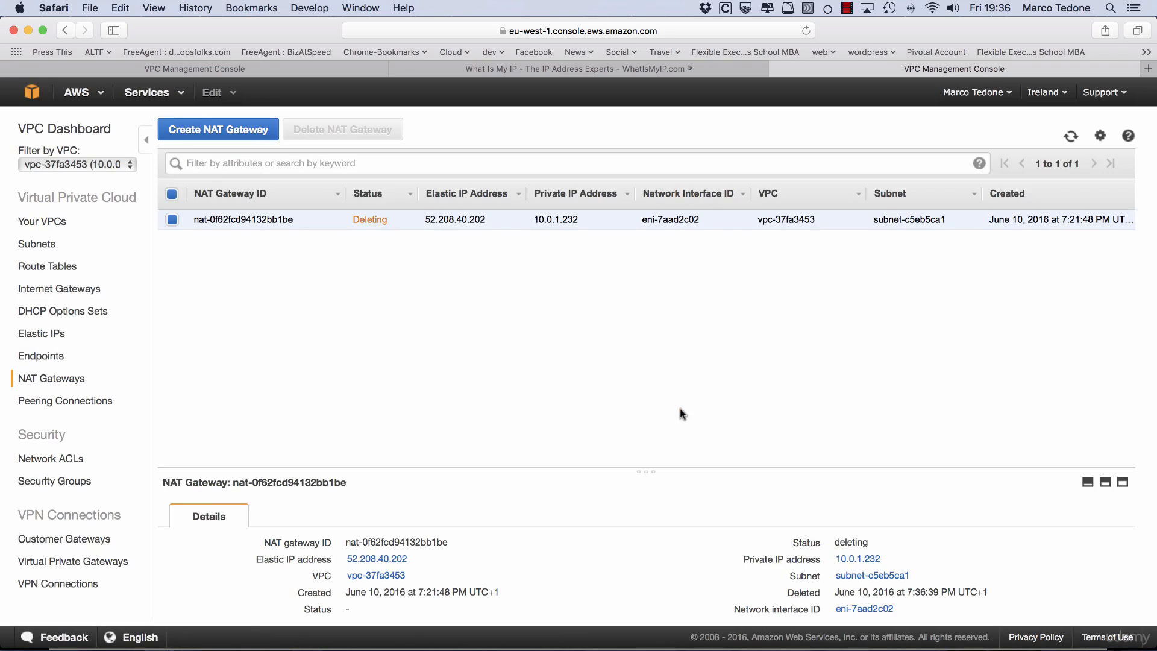
Check the actions available for the NAT gateway's Elastic IP and the gateway's deletion status.
{"action": "left_click", "coordinate": [49, 334]}
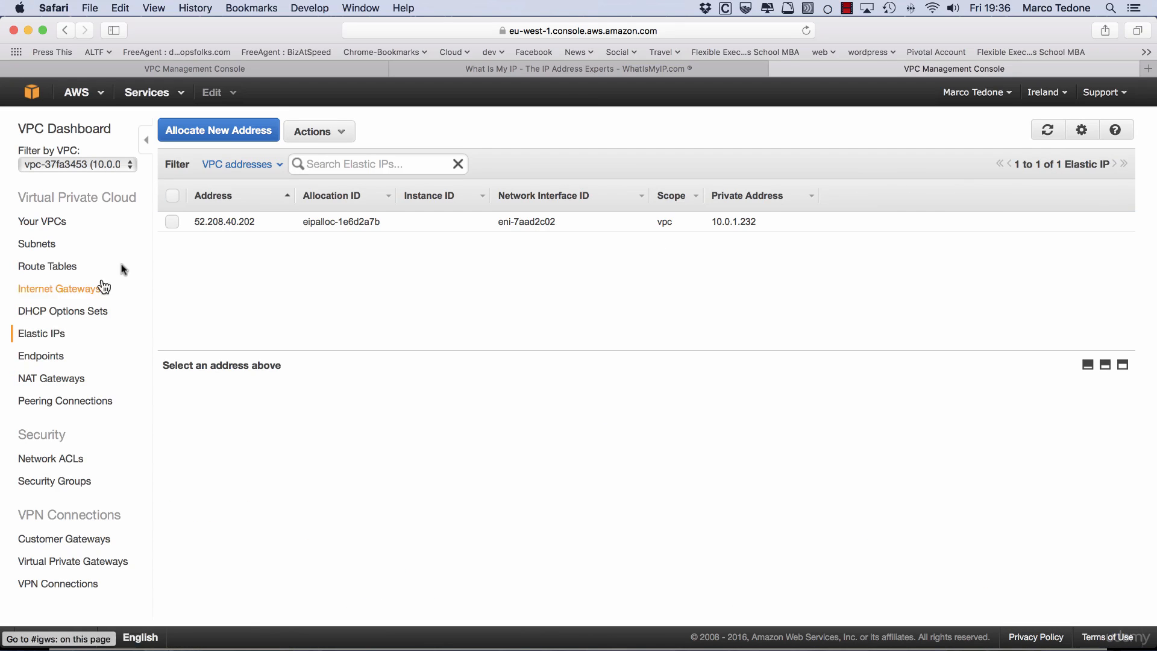
{"action": "left_click", "coordinate": [173, 222]}
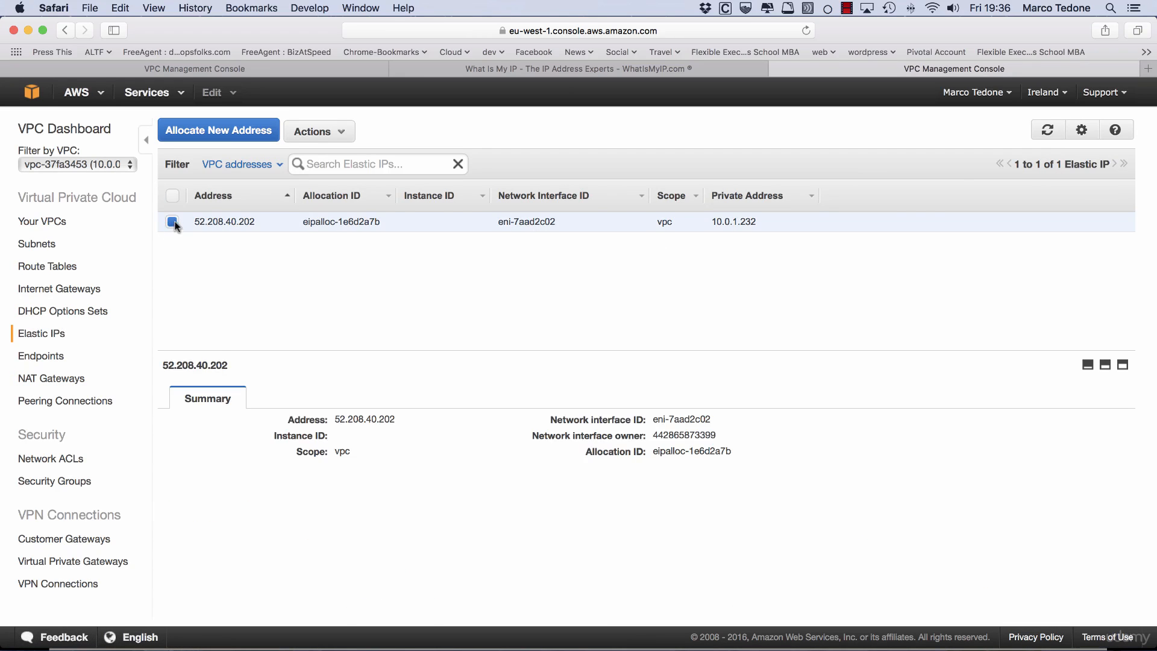
{"action": "left_click", "coordinate": [316, 132]}
{"action": "left_click", "coordinate": [46, 382]}
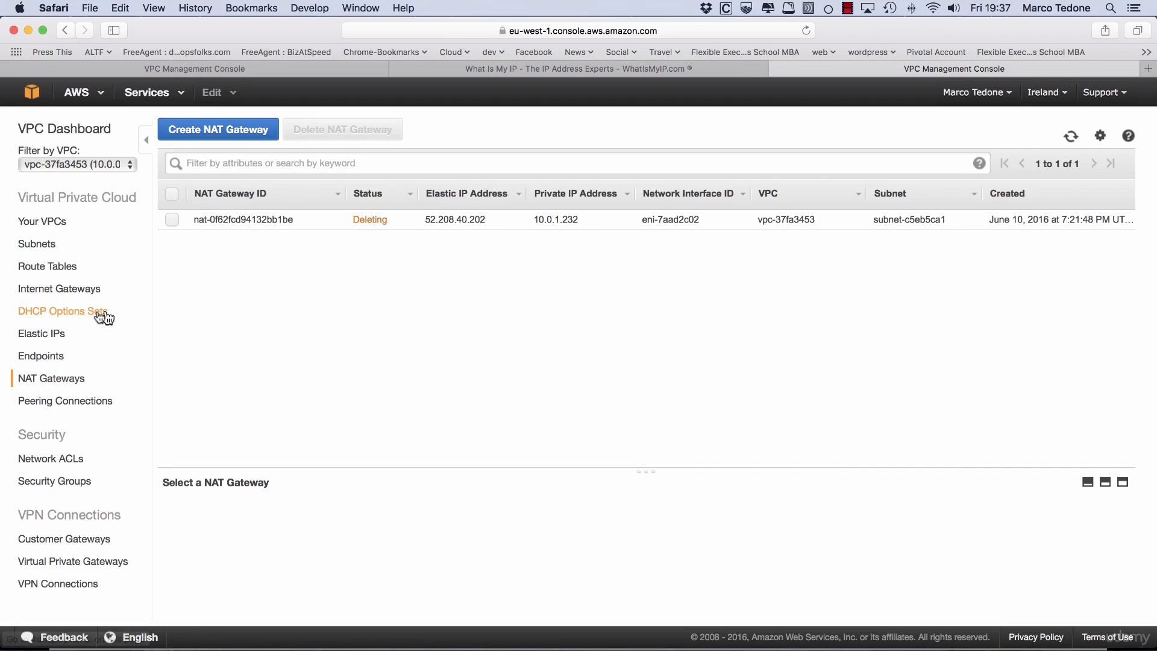
{"action": "left_click", "coordinate": [47, 333]}
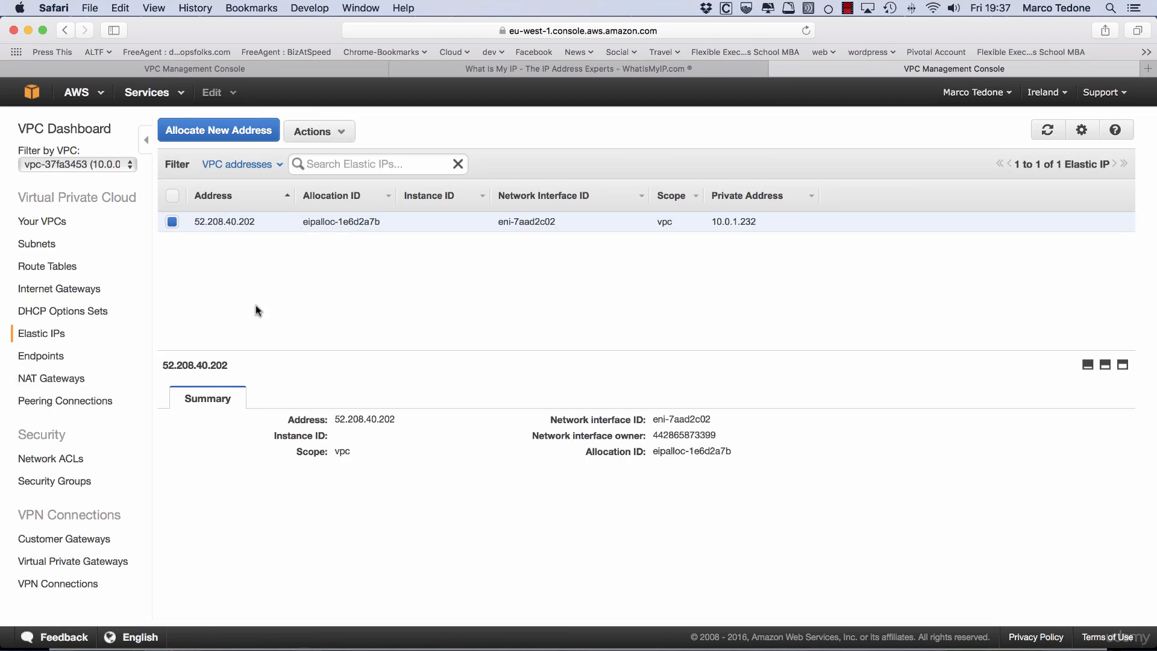
{"action": "left_click", "coordinate": [73, 378]}
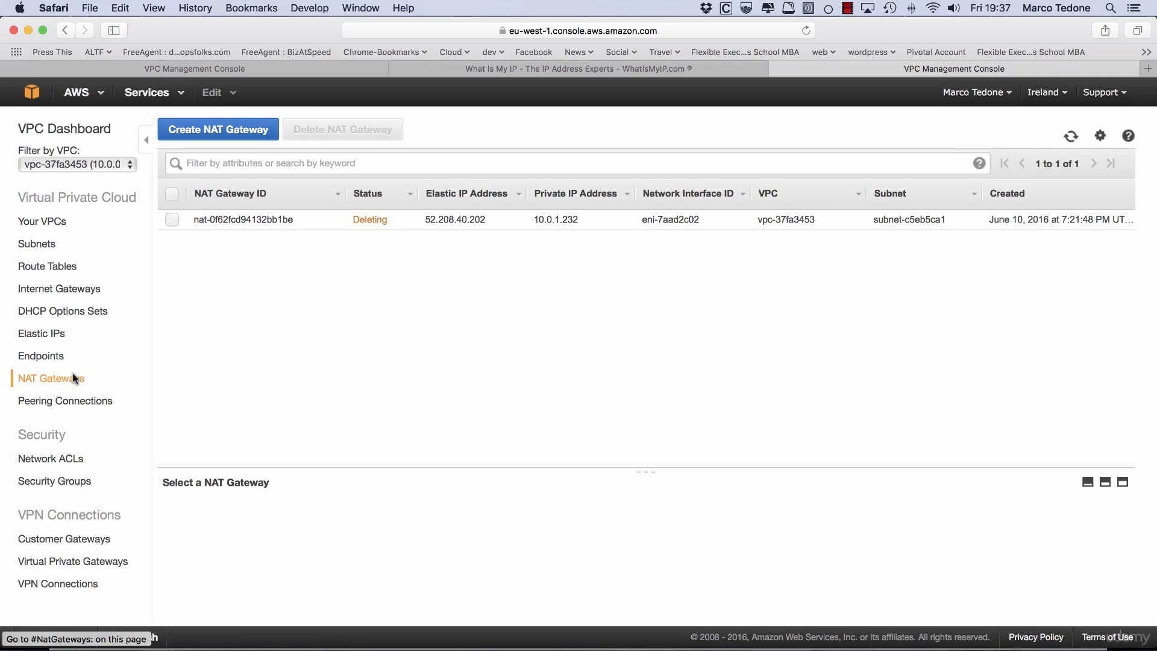
Examine the status of the 0.0.0.0/0 route to the NAT gateway in the main route table.
{"action": "left_click", "coordinate": [65, 267]}
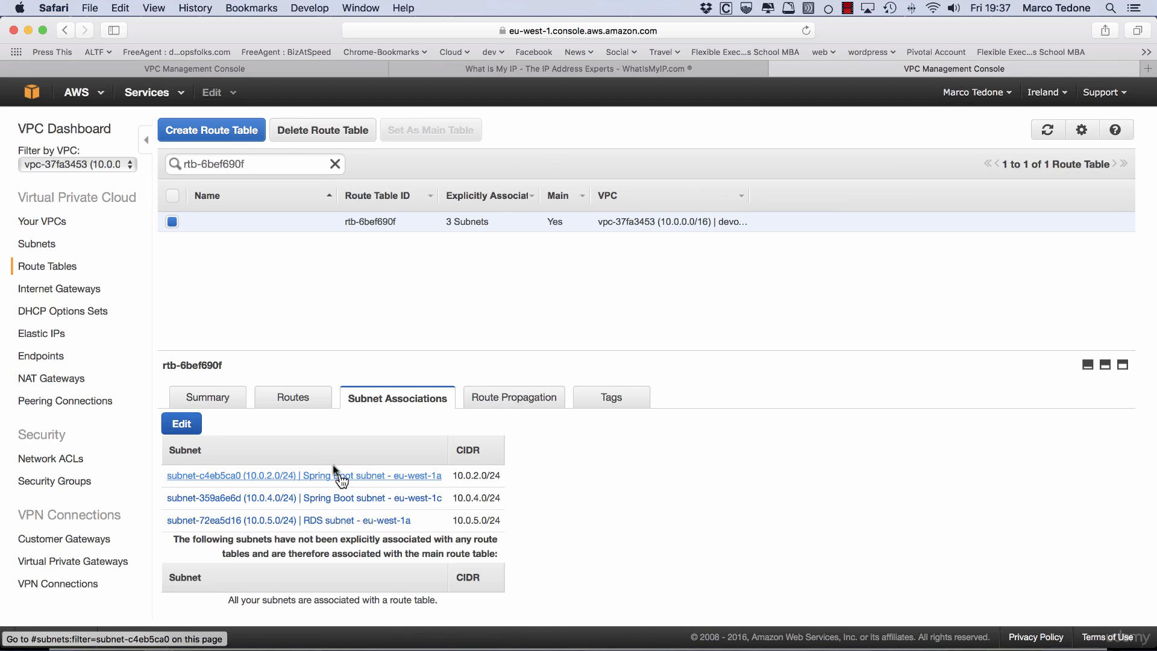
{"action": "left_click", "coordinate": [301, 398]}
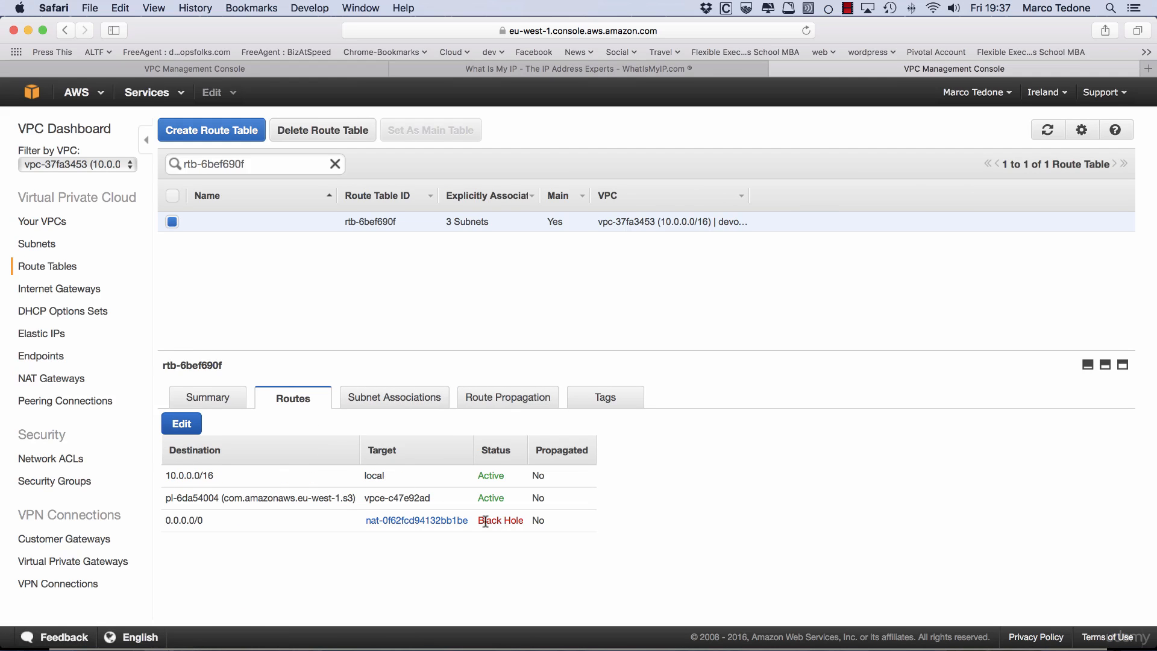
{"action": "left_click_drag", "start_coordinate": [486, 522], "coordinate": [525, 522]}
{"action": "left_click", "coordinate": [349, 577]}
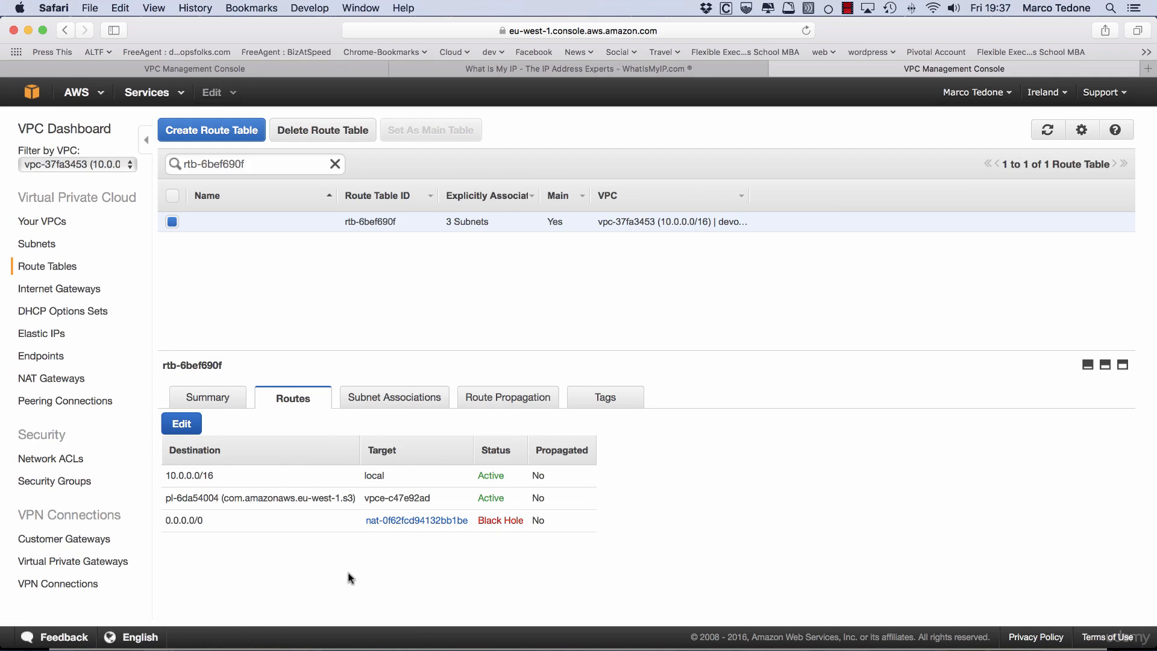